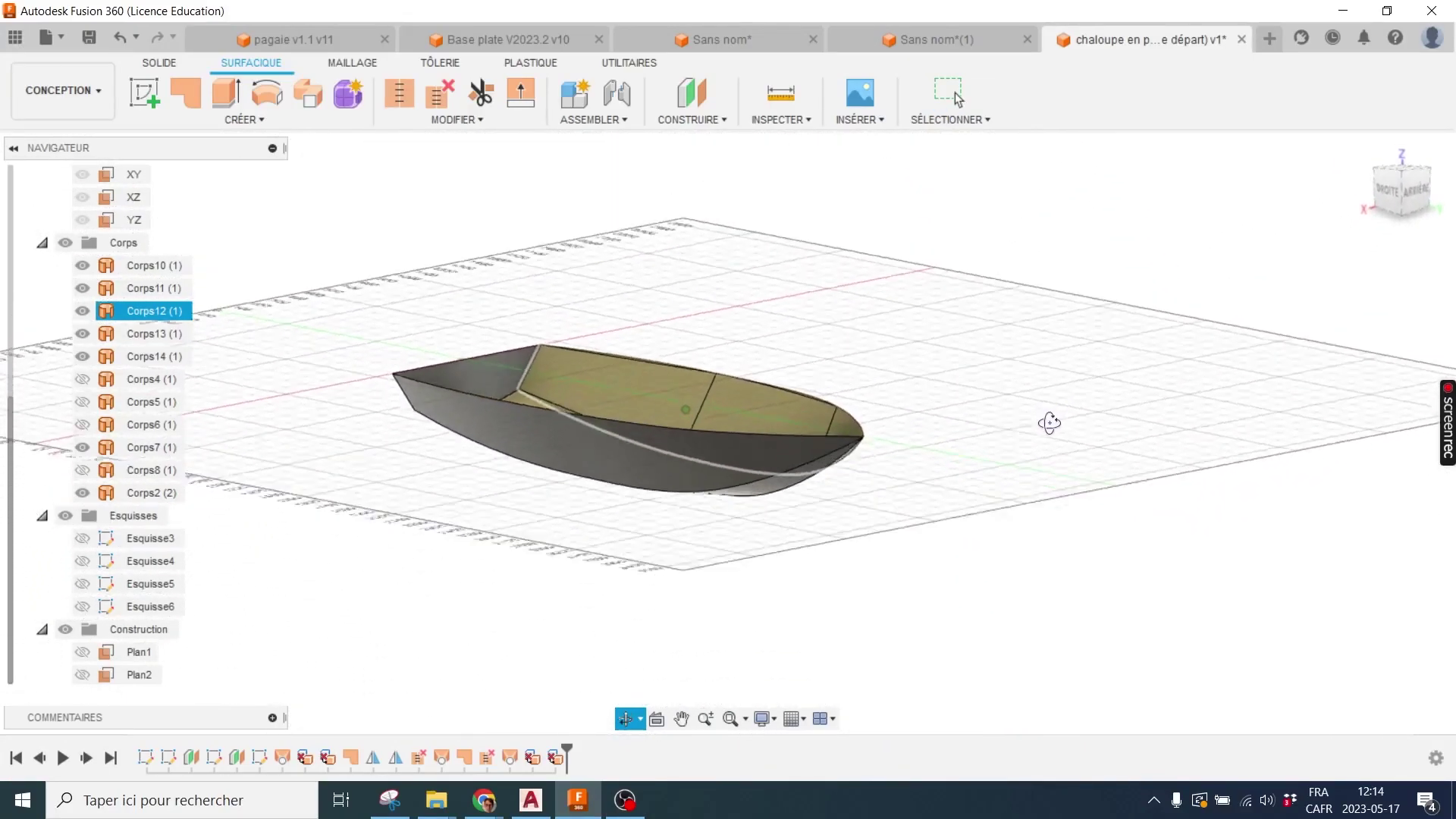
# Stop orbiting the hull and switch to the plywood boat image search in Chrome
pyautogui.press('Escape')
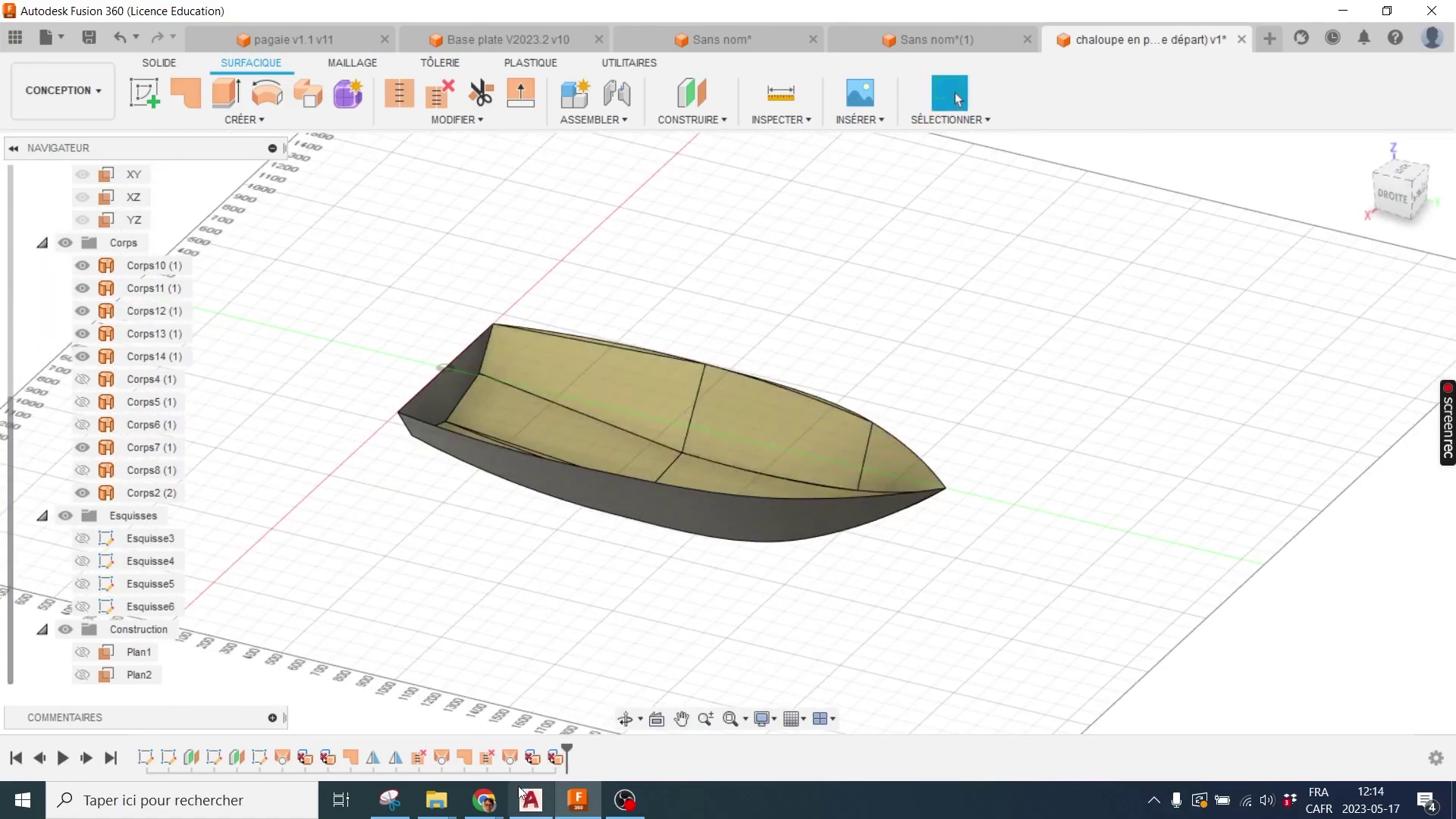
pyautogui.moveTo(484, 799)
pyautogui.click(645, 701)
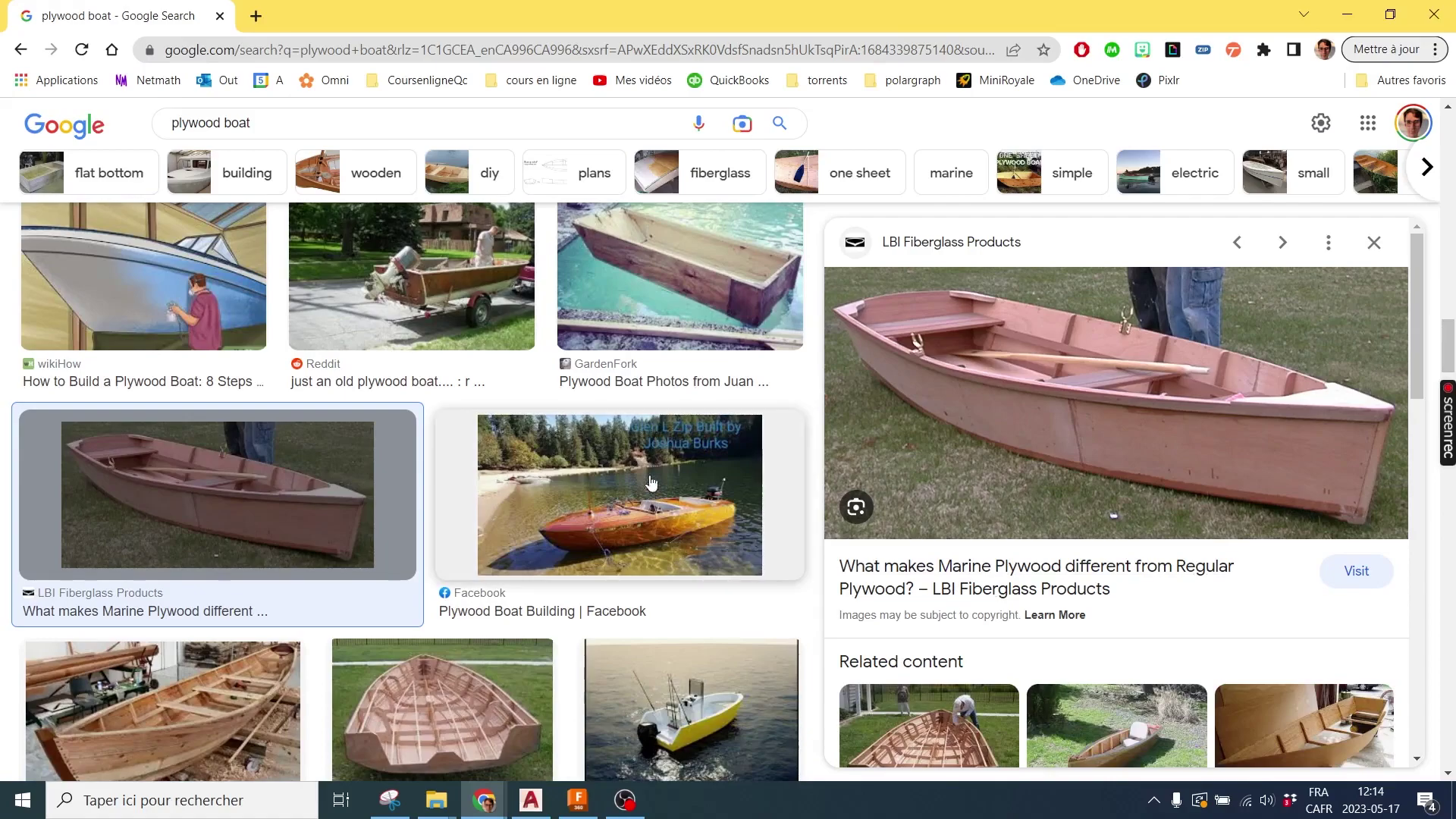
# Scroll through more plywood boat reference photos, then return to the Fusion 360 model
pyautogui.scroll(-5, 612, 449)
pyautogui.scroll(-3, 613, 448)
pyautogui.scroll(-2, 613, 446)
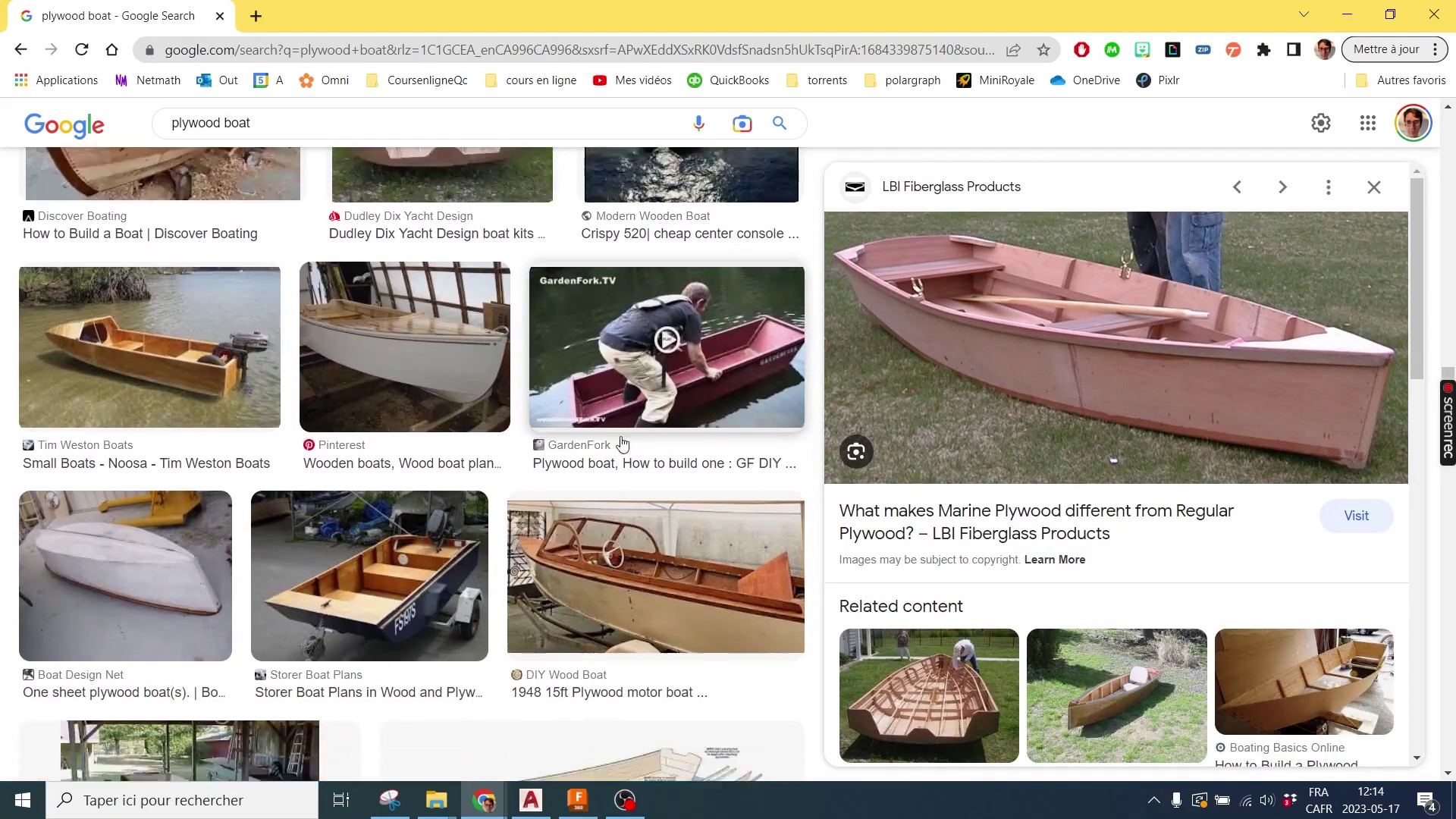
pyautogui.scroll(-7, 610, 436)
pyautogui.scroll(-5, 615, 435)
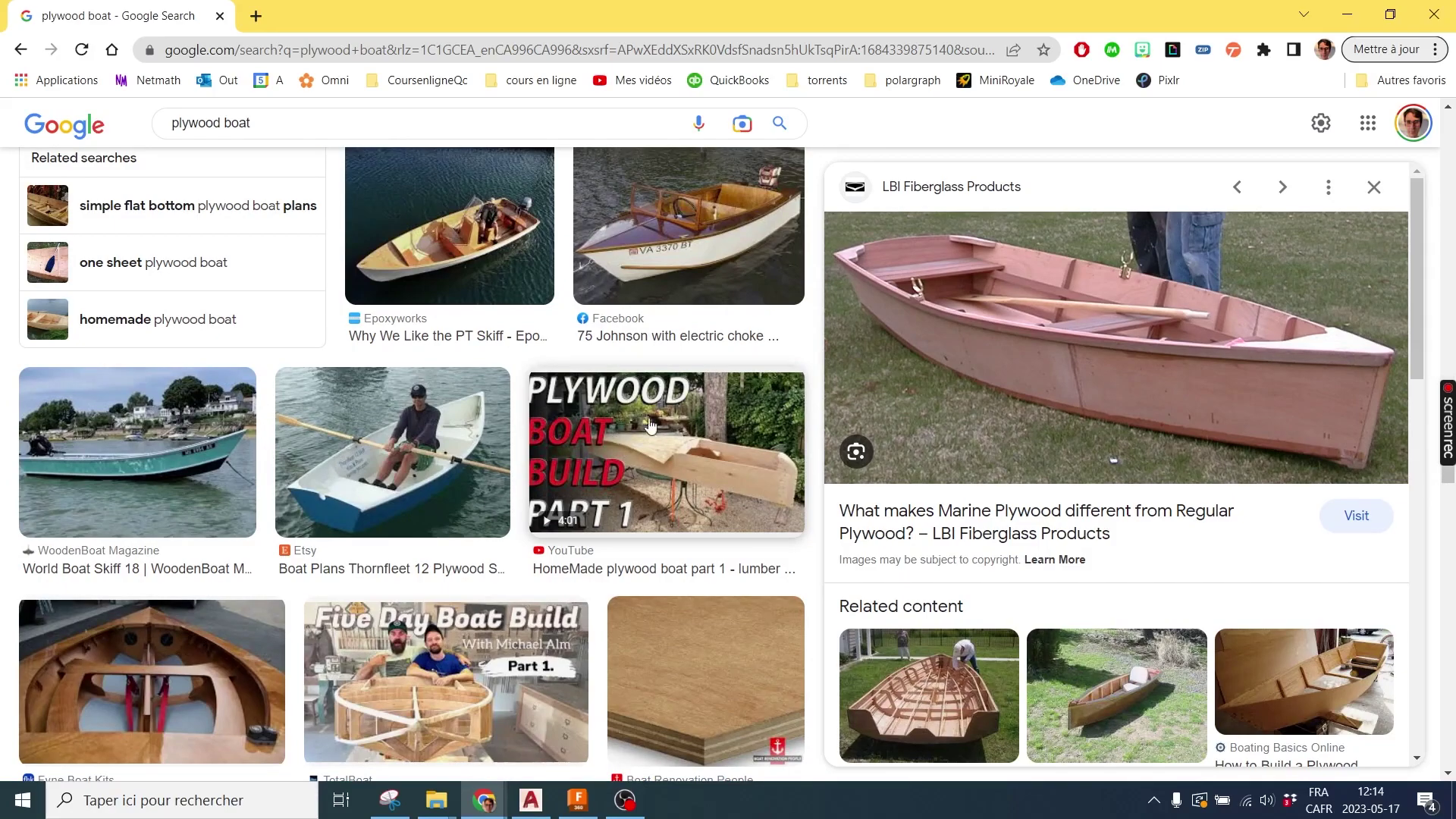
pyautogui.hotkey('alt', 'Tab')
# Select the outer, inner and other hull panels in turn, orbiting the single side panel
pyautogui.moveTo(866, 462)
pyautogui.keyDown('shift'); pyautogui.mouseDown(button='middle')
pyautogui.moveTo(764, 425)
pyautogui.moveTo(777, 420)
pyautogui.moveTo(835, 466)
pyautogui.mouseUp(button='middle'); pyautogui.keyUp('shift')
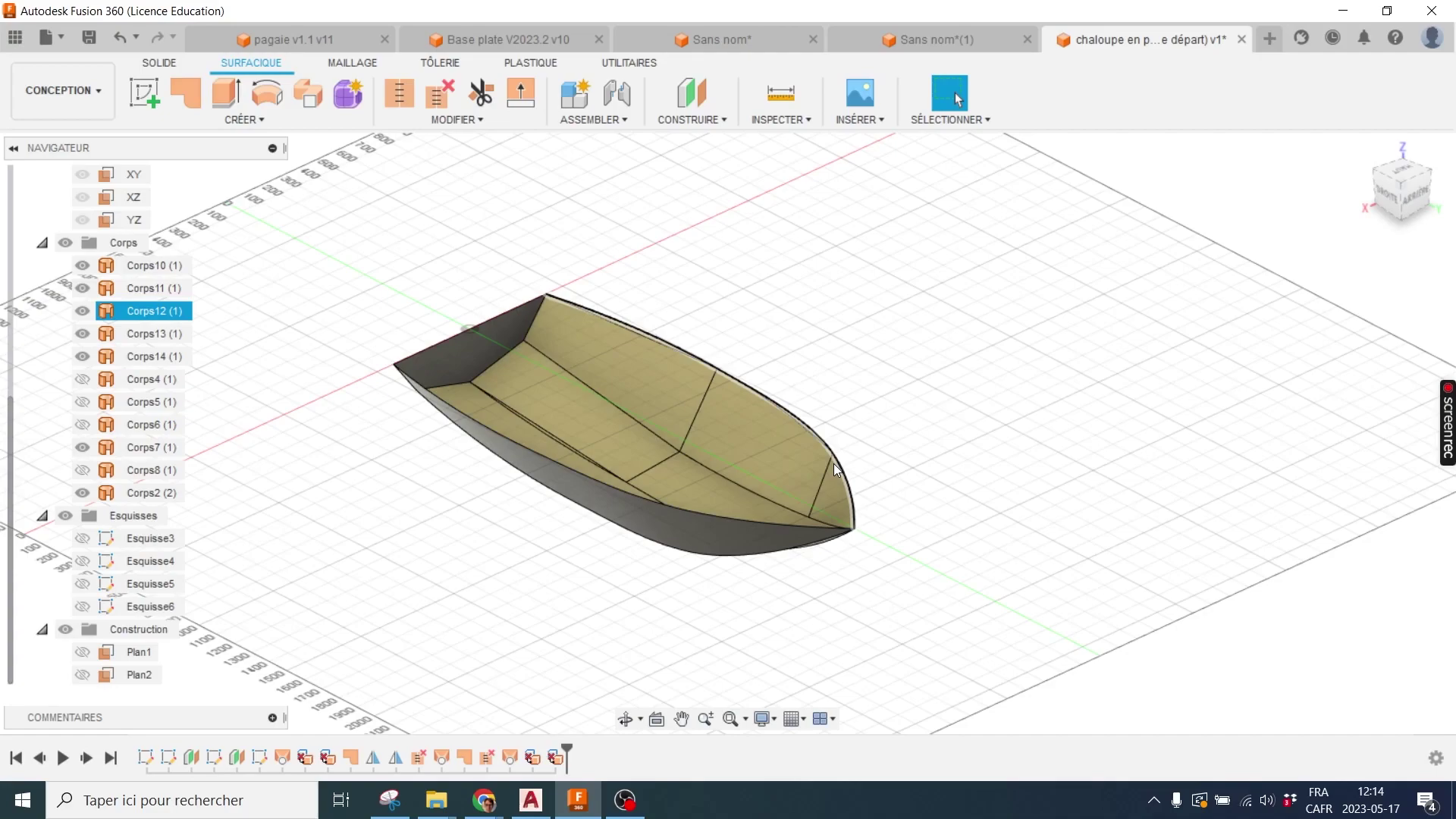
pyautogui.click(666, 530)
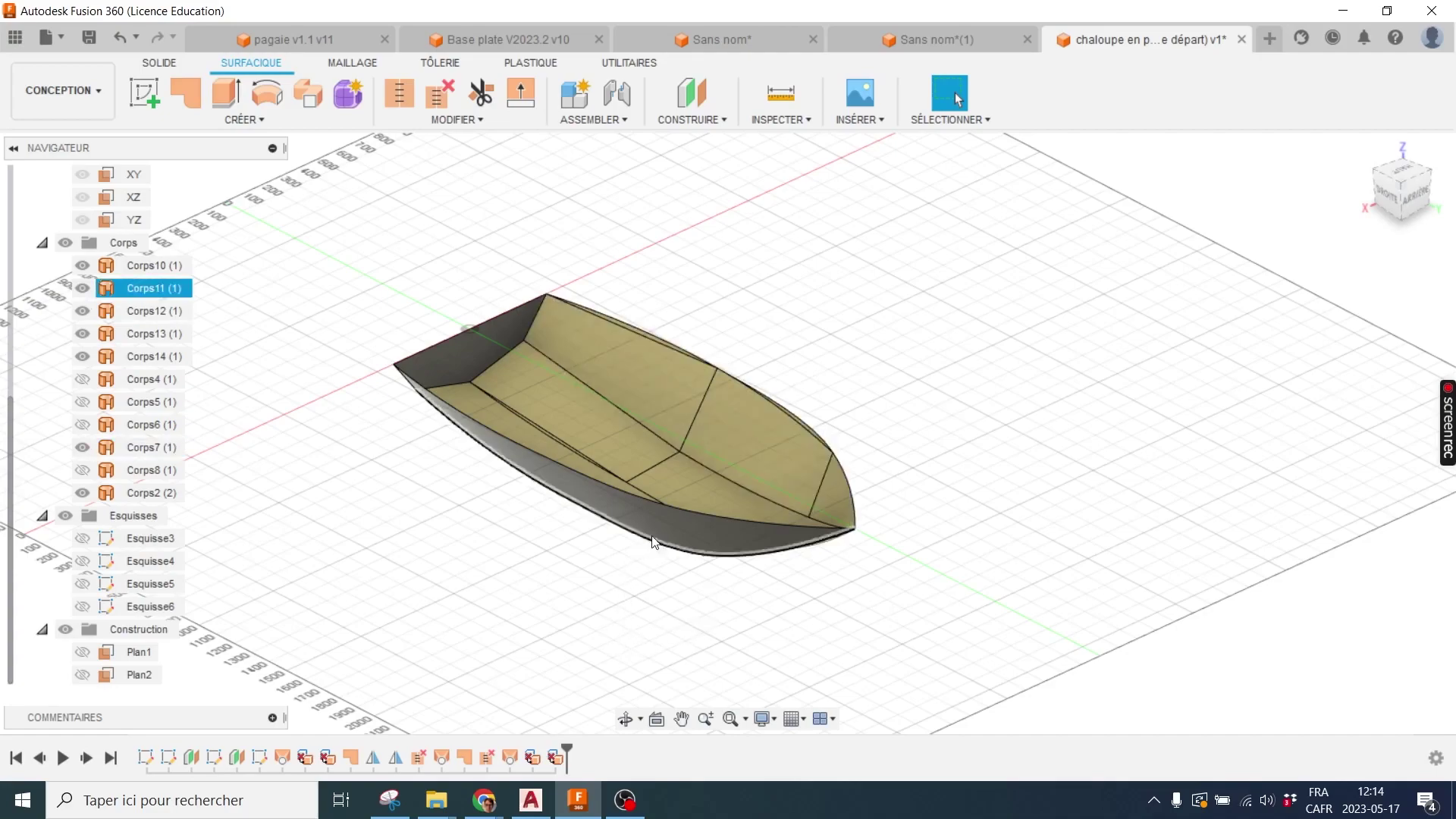
pyautogui.click(685, 419)
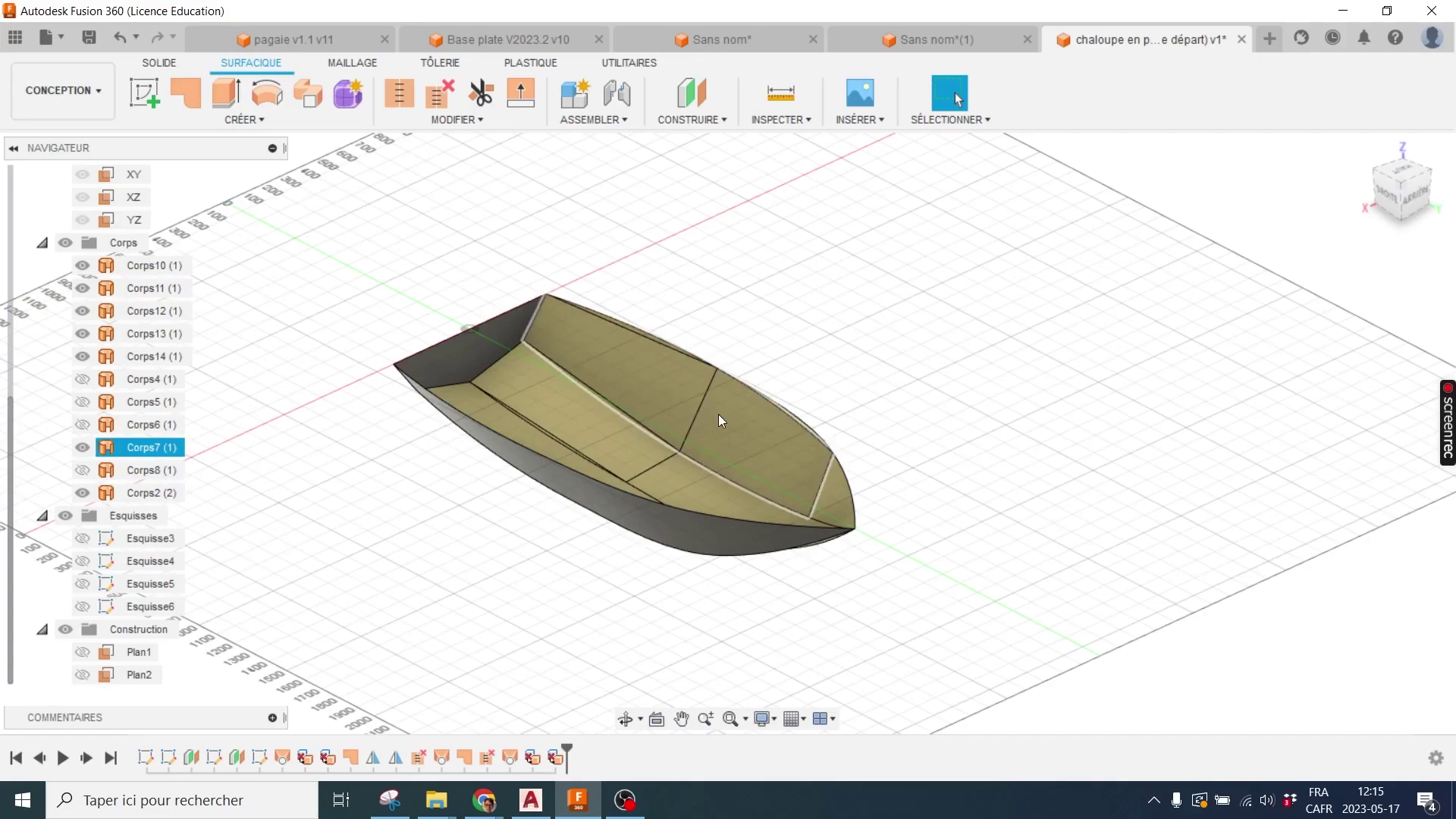
pyautogui.click(86, 494)
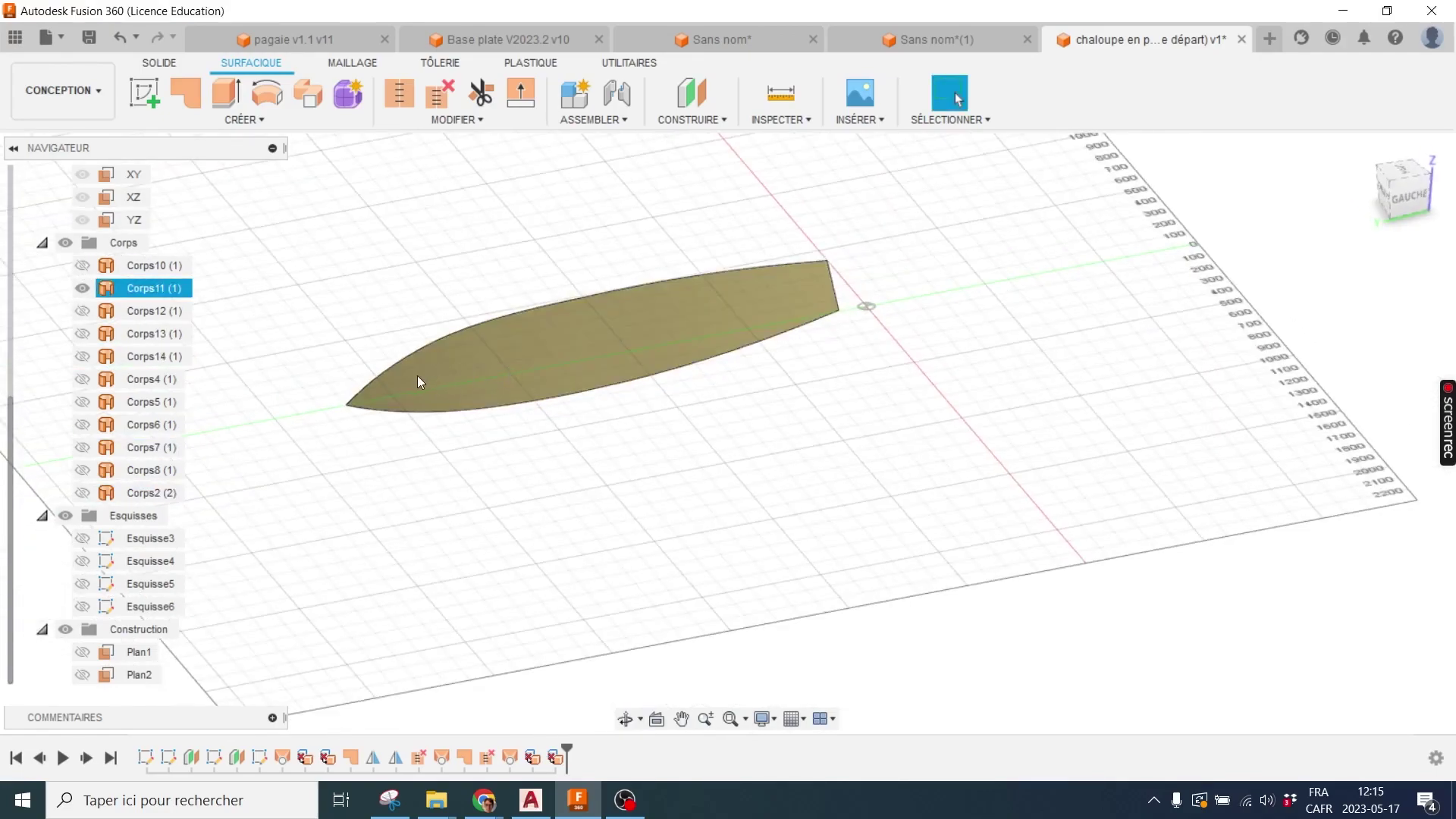
pyautogui.keyDown('shift'); pyautogui.moveTo(678, 340); pyautogui.dragTo(696, 367, button='middle'); pyautogui.keyUp('shift')
pyautogui.press('Escape')
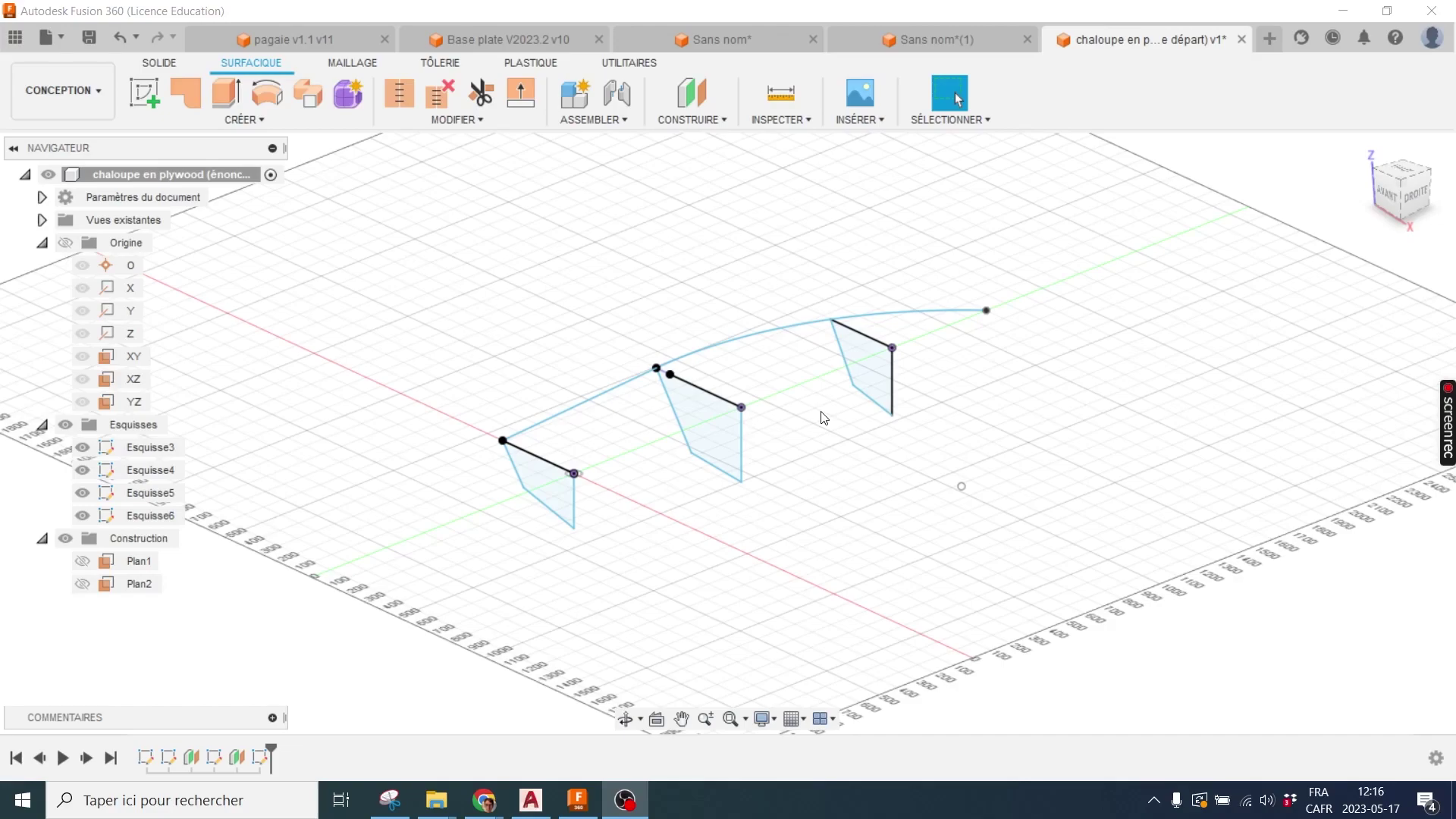
# Hide all sketches, then re-show profiles Esquisse4–6 and the sheer curve Esquisse3
pyautogui.moveTo(697, 379)
pyautogui.keyDown('shift'); pyautogui.mouseDown(button='middle')
pyautogui.moveTo(749, 370)
pyautogui.moveTo(680, 410)
pyautogui.mouseUp(button='middle'); pyautogui.keyUp('shift')
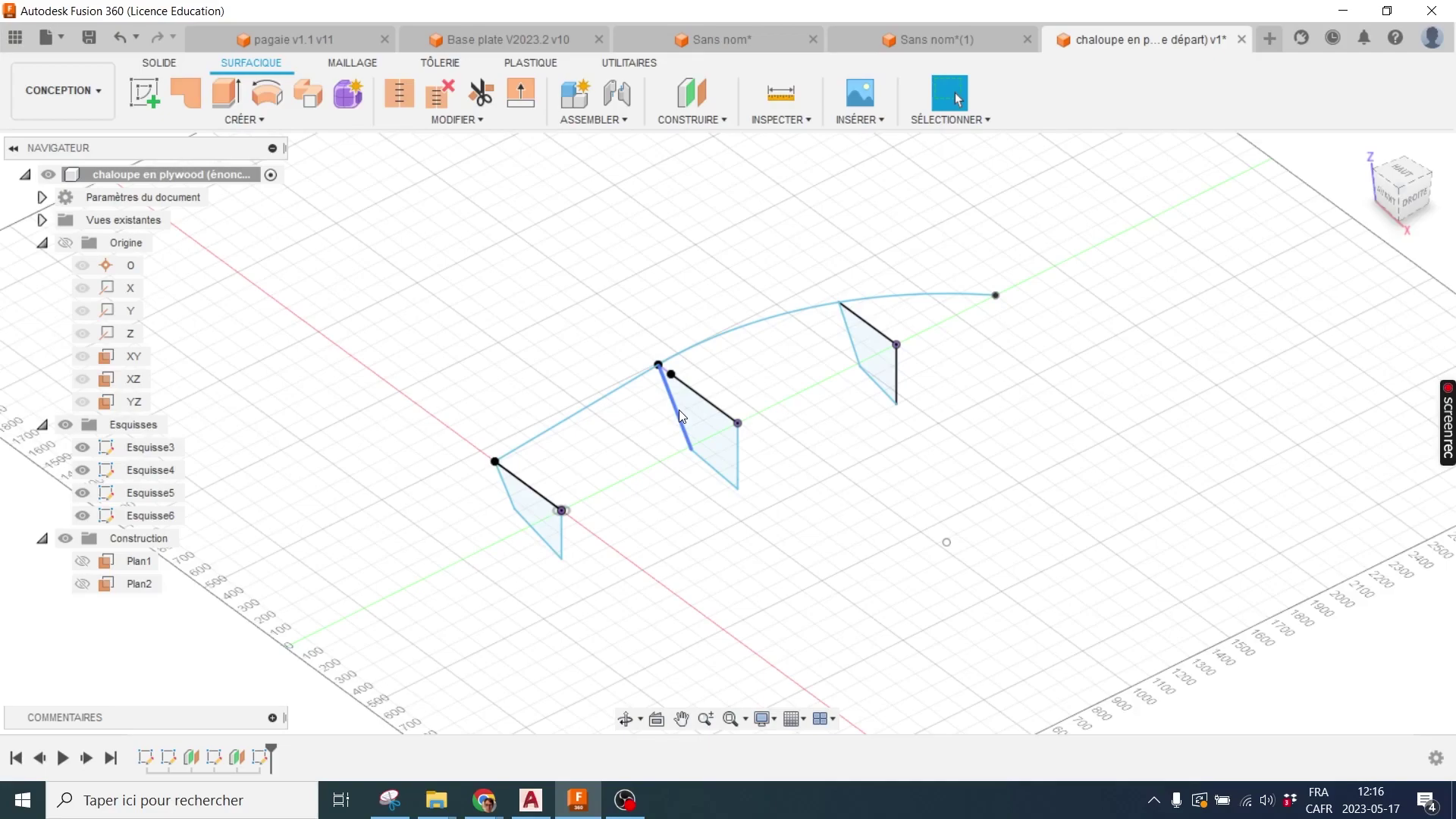
pyautogui.moveTo(731, 443)
pyautogui.keyDown('shift'); pyautogui.mouseDown(button='middle')
pyautogui.moveTo(760, 460)
pyautogui.moveTo(270, 530)
pyautogui.mouseUp(button='middle'); pyautogui.keyUp('shift')
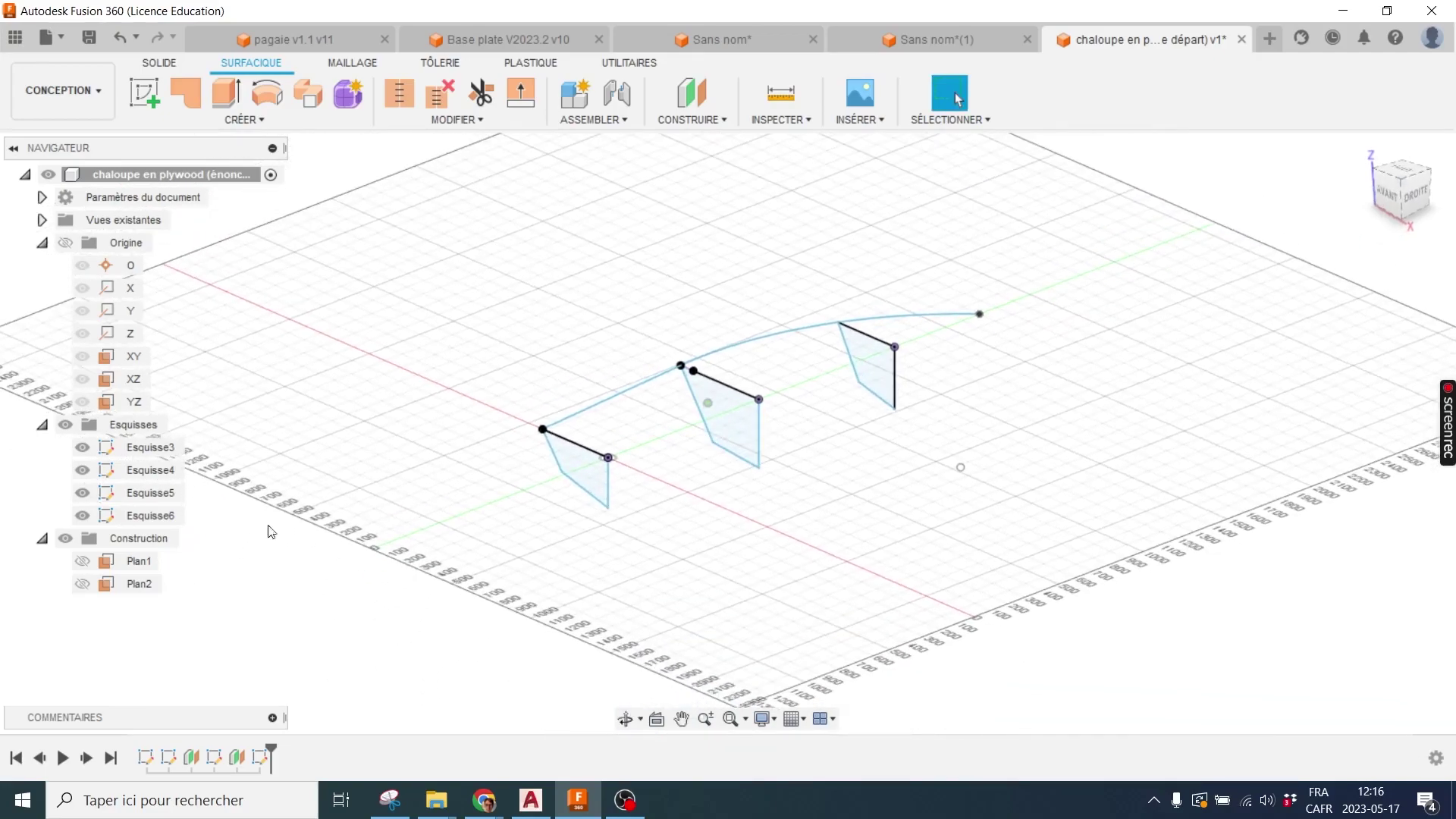
pyautogui.press('v')
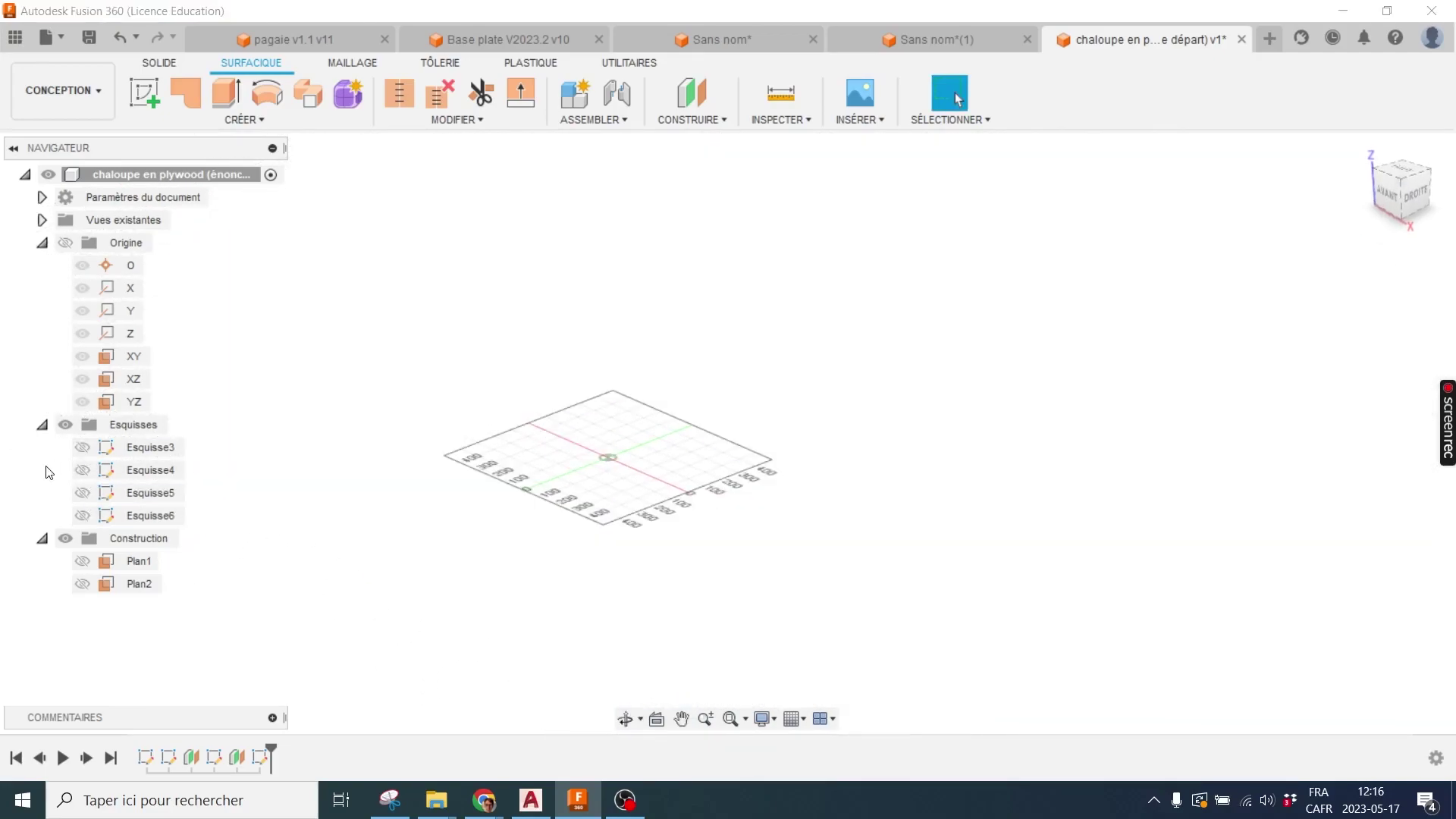
pyautogui.click(81, 447)
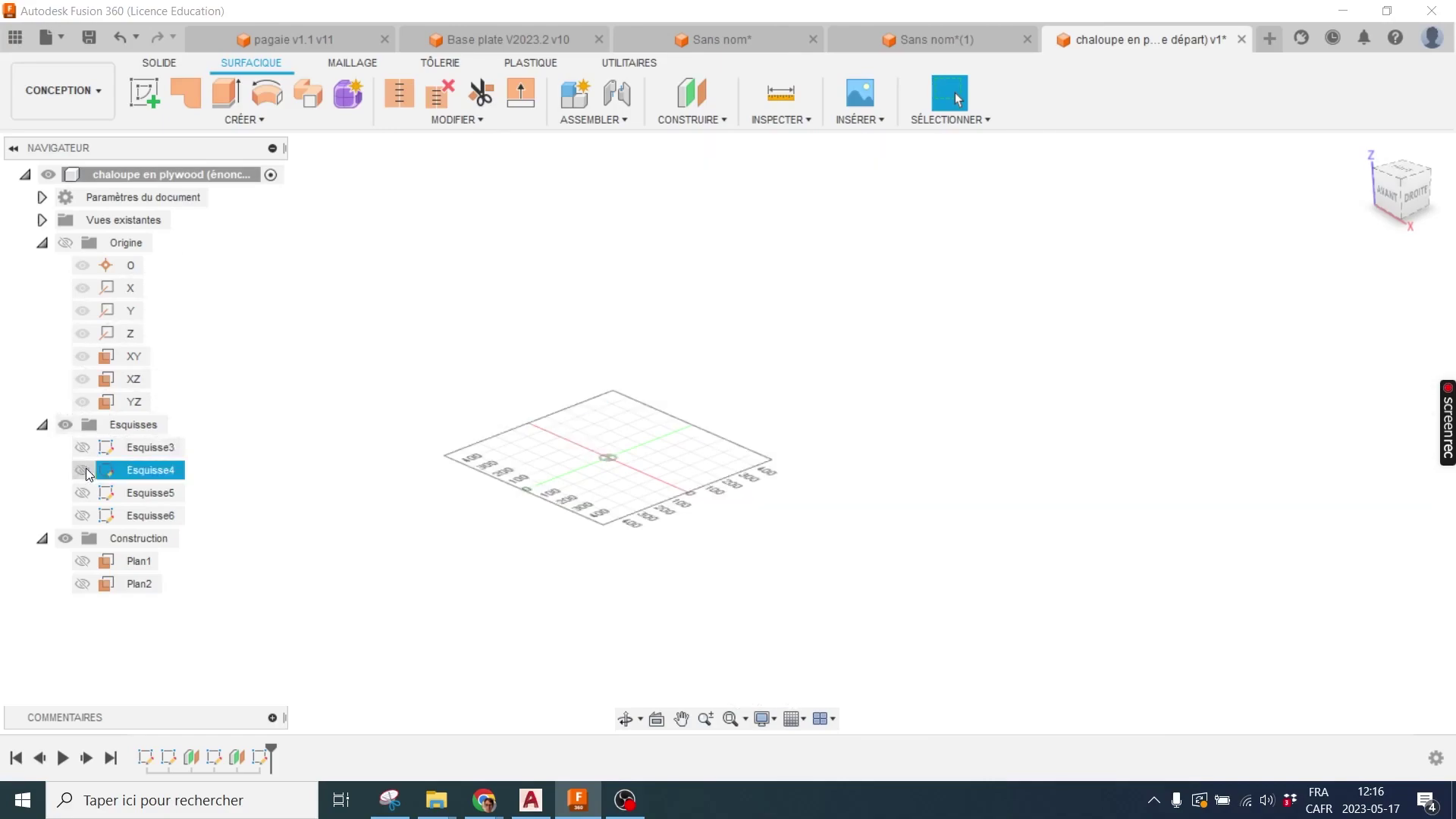
pyautogui.click(82, 470)
pyautogui.click(82, 515)
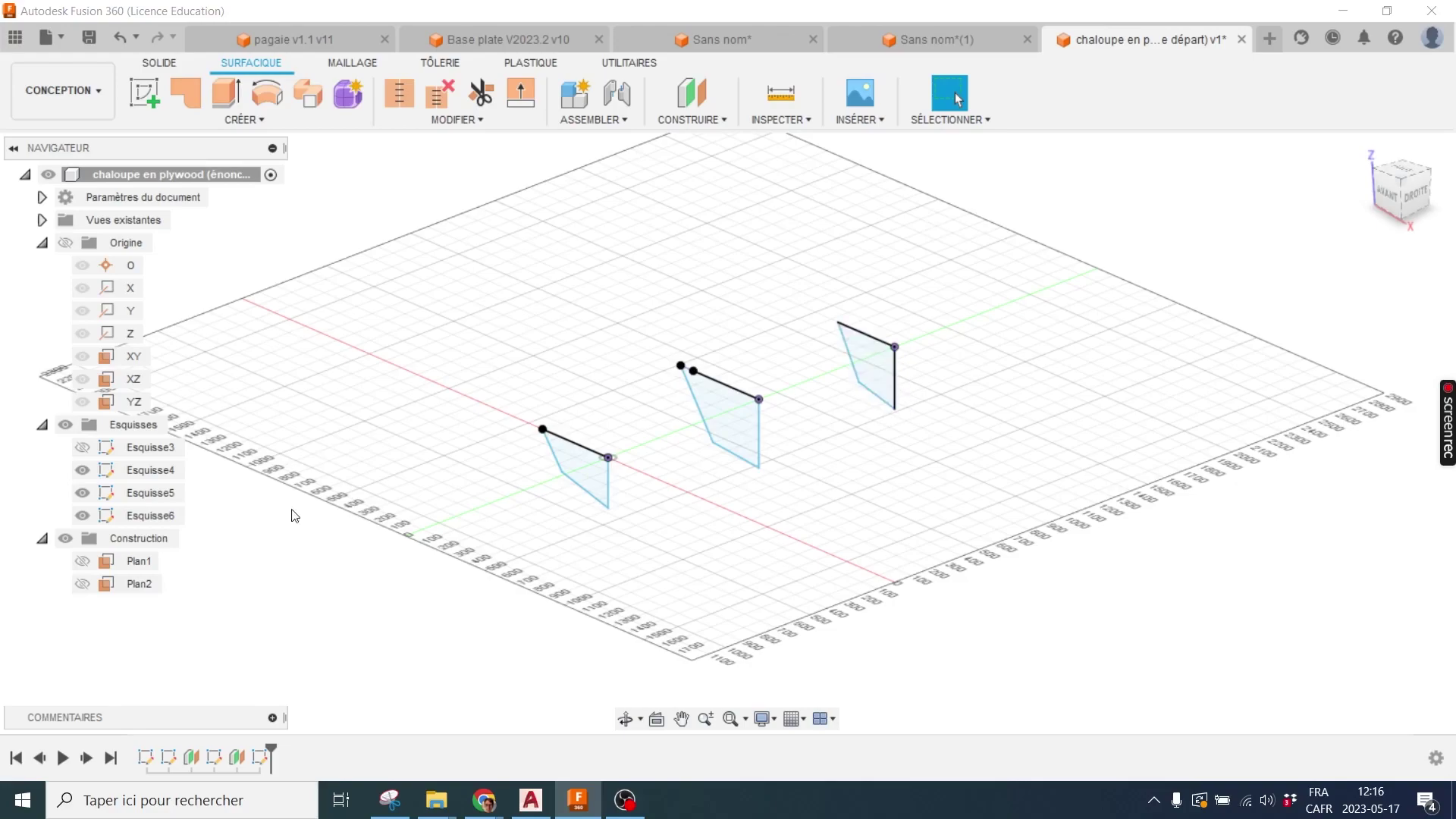
pyautogui.click(82, 448)
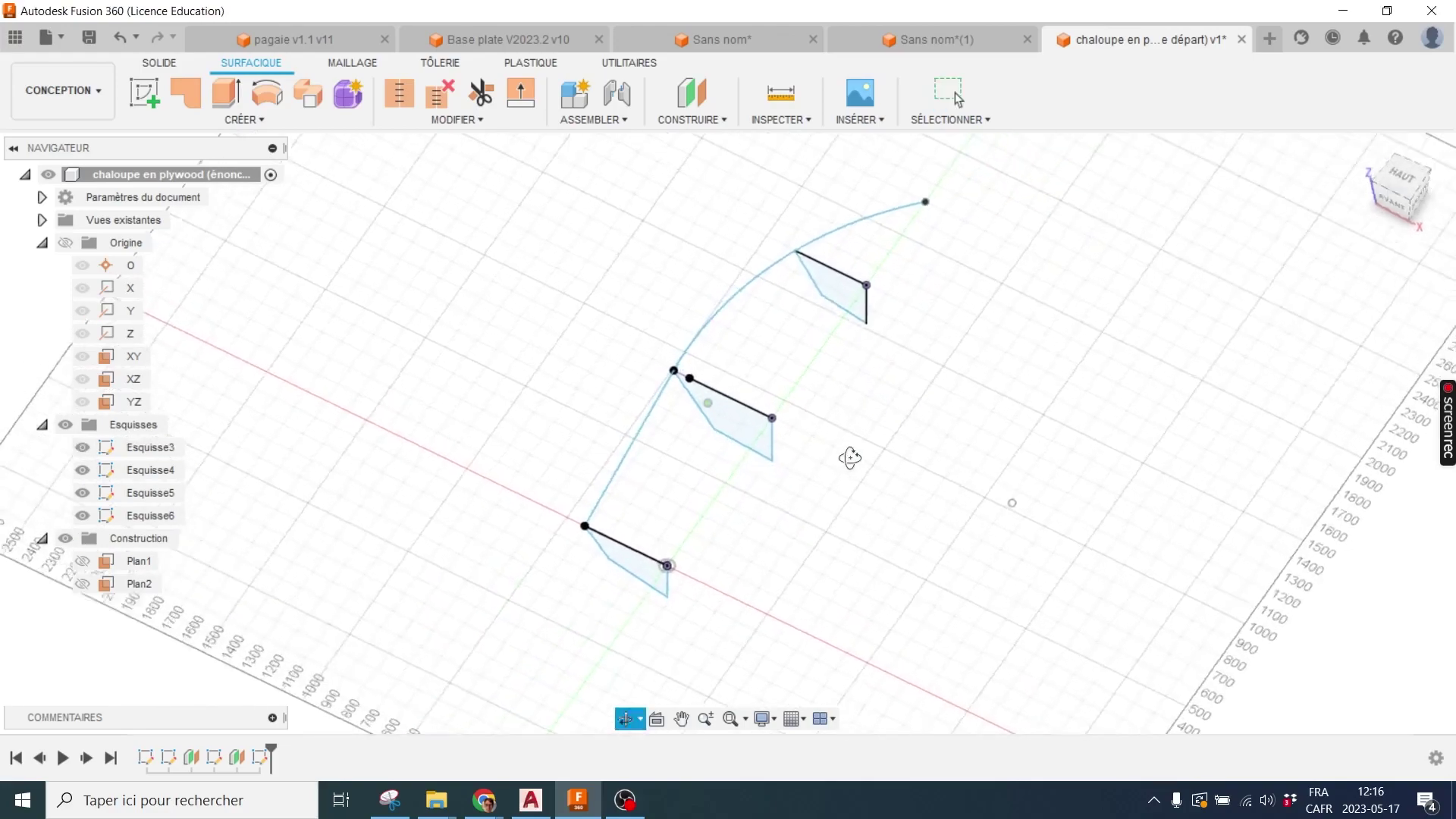
# Orbit the curve and profiles from the top view back to an enlarged 3D view
pyautogui.moveTo(1001, 511)
pyautogui.keyDown('shift'); pyautogui.mouseDown(button='middle')
pyautogui.moveTo(883, 559)
pyautogui.moveTo(749, 666)
pyautogui.mouseUp(button='middle'); pyautogui.keyUp('shift')
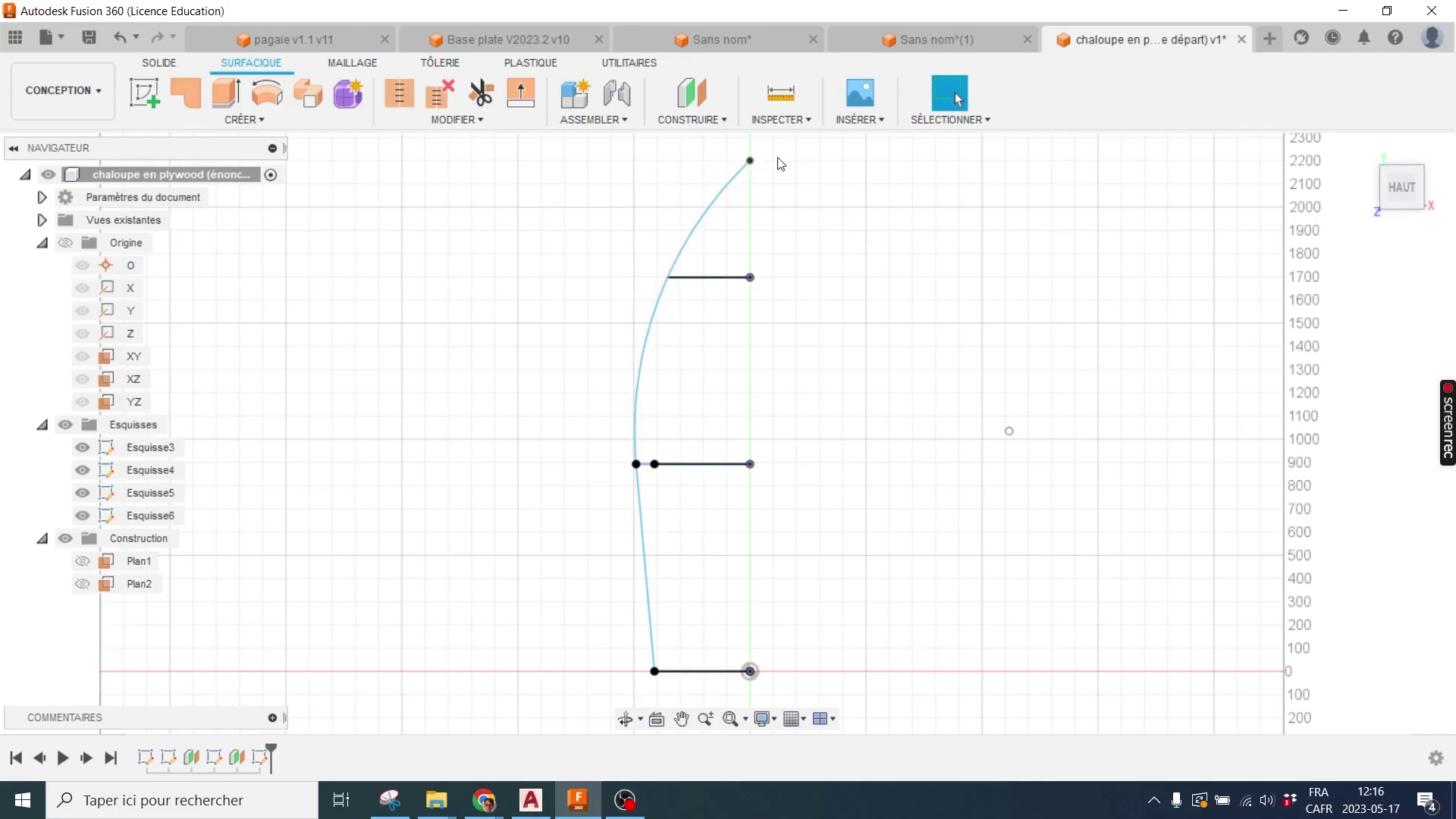
pyautogui.keyDown('shift'); pyautogui.moveTo(812, 426); pyautogui.dragTo(738, 371, button='middle'); pyautogui.keyUp('shift')
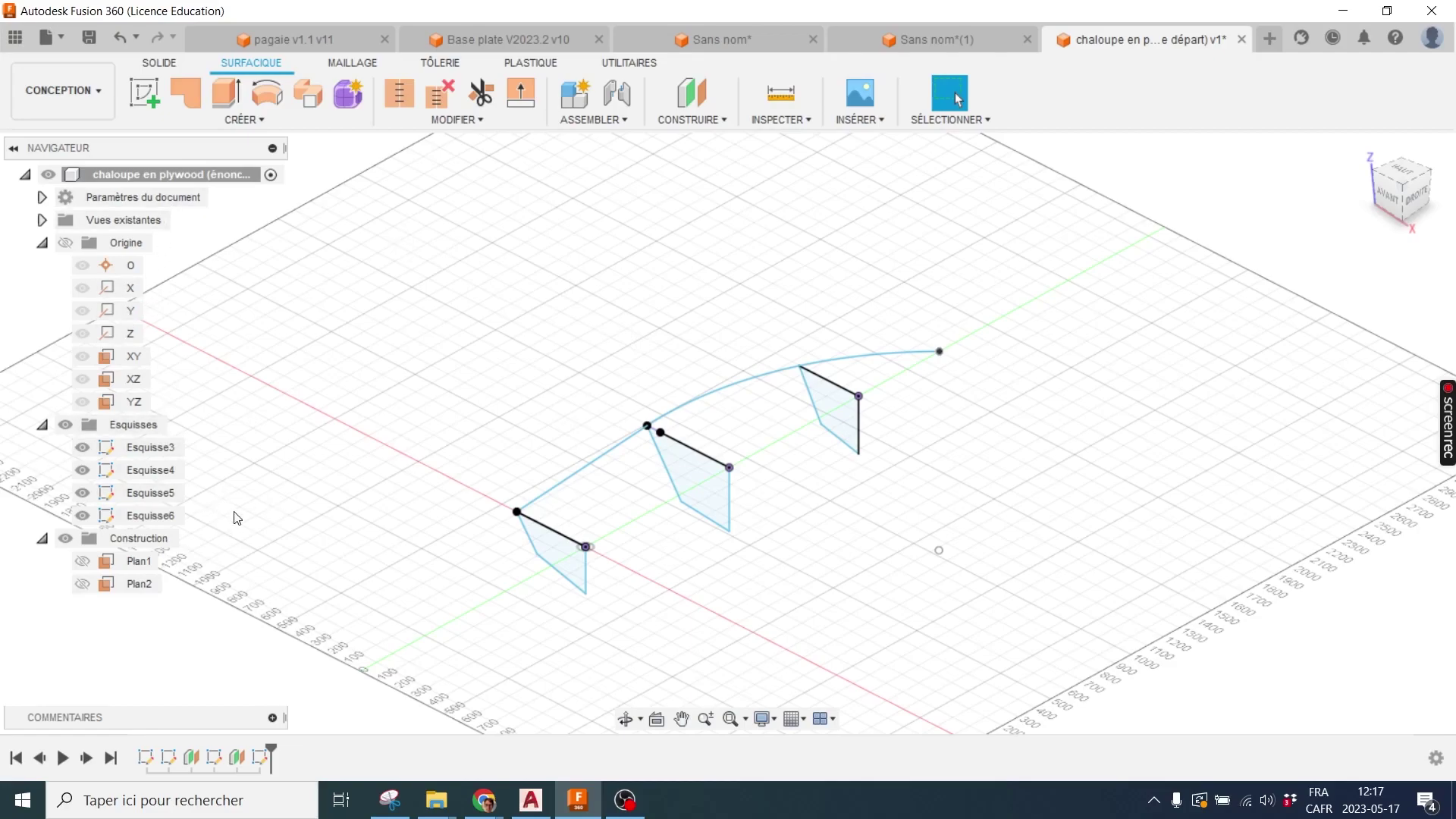
pyautogui.keyDown('shift'); pyautogui.moveTo(569, 367); pyautogui.dragTo(687, 289, button='middle'); pyautogui.keyUp('shift')
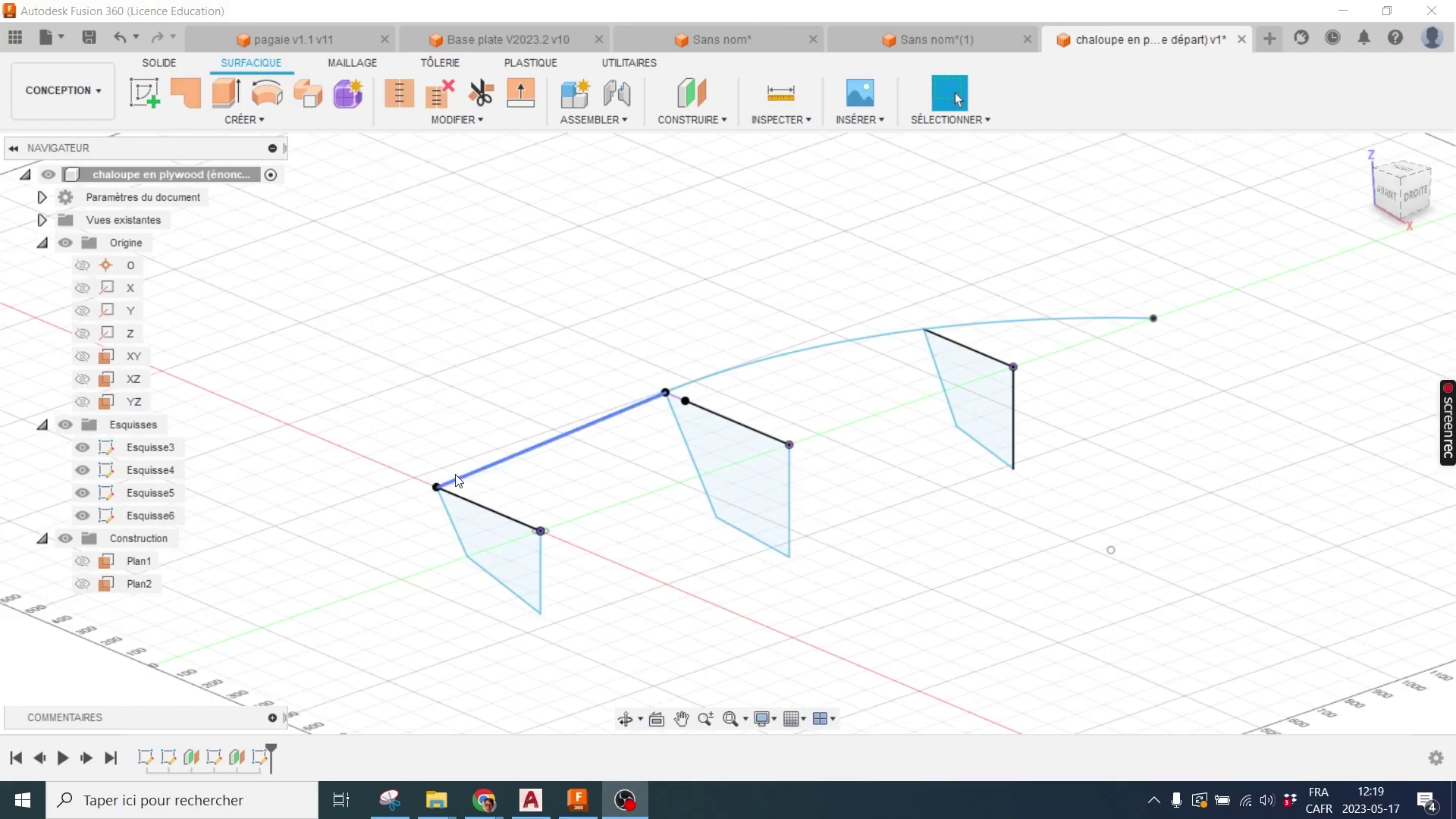
# Show the XZ origin plane and the Plan1 and Plan2 construction planes
pyautogui.click(82, 378)
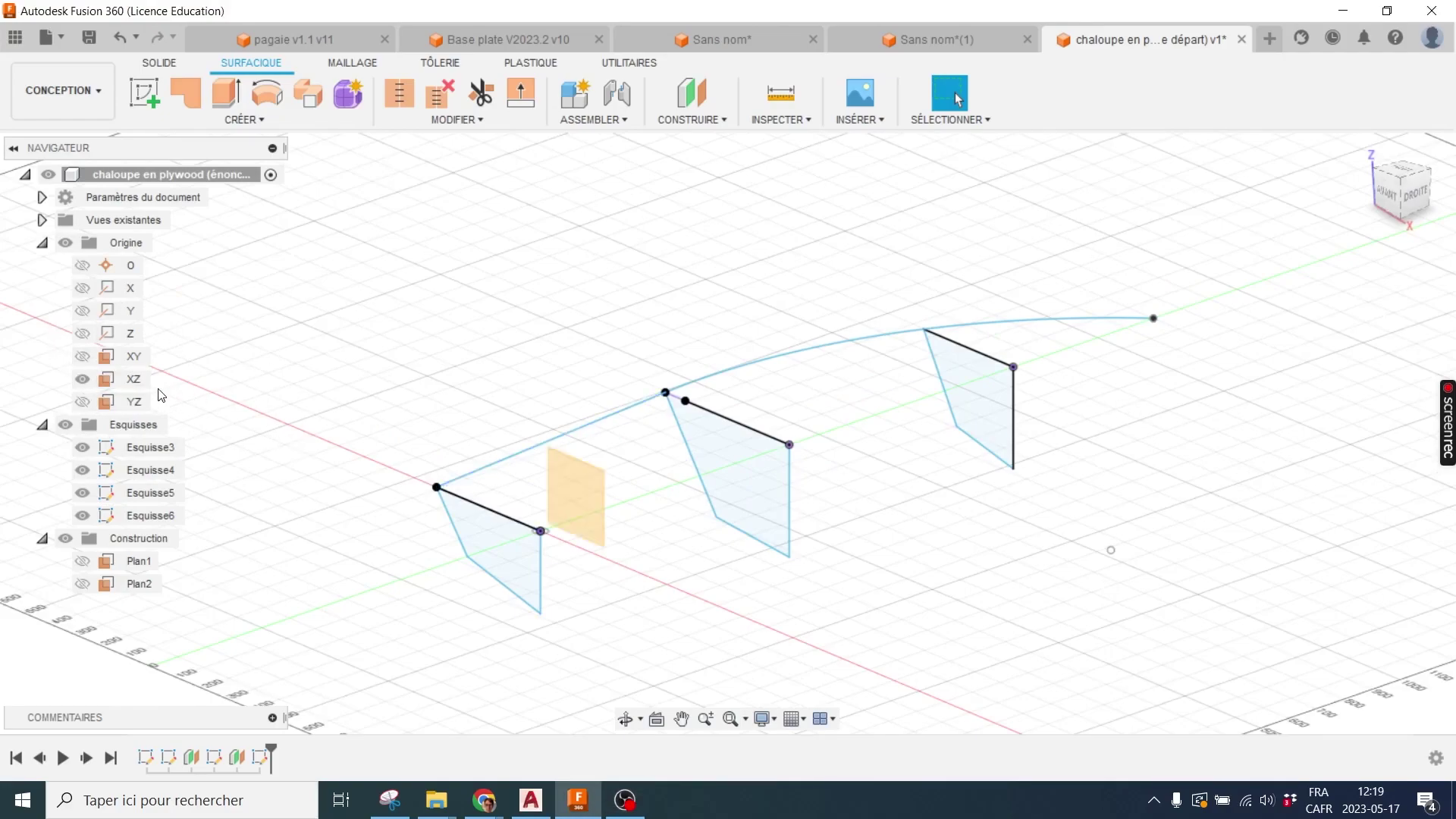
pyautogui.moveTo(688, 537)
pyautogui.keyDown('shift'); pyautogui.mouseDown(button='middle')
pyautogui.moveTo(617, 559)
pyautogui.moveTo(620, 536)
pyautogui.moveTo(614, 547)
pyautogui.mouseUp(button='middle'); pyautogui.keyUp('shift')
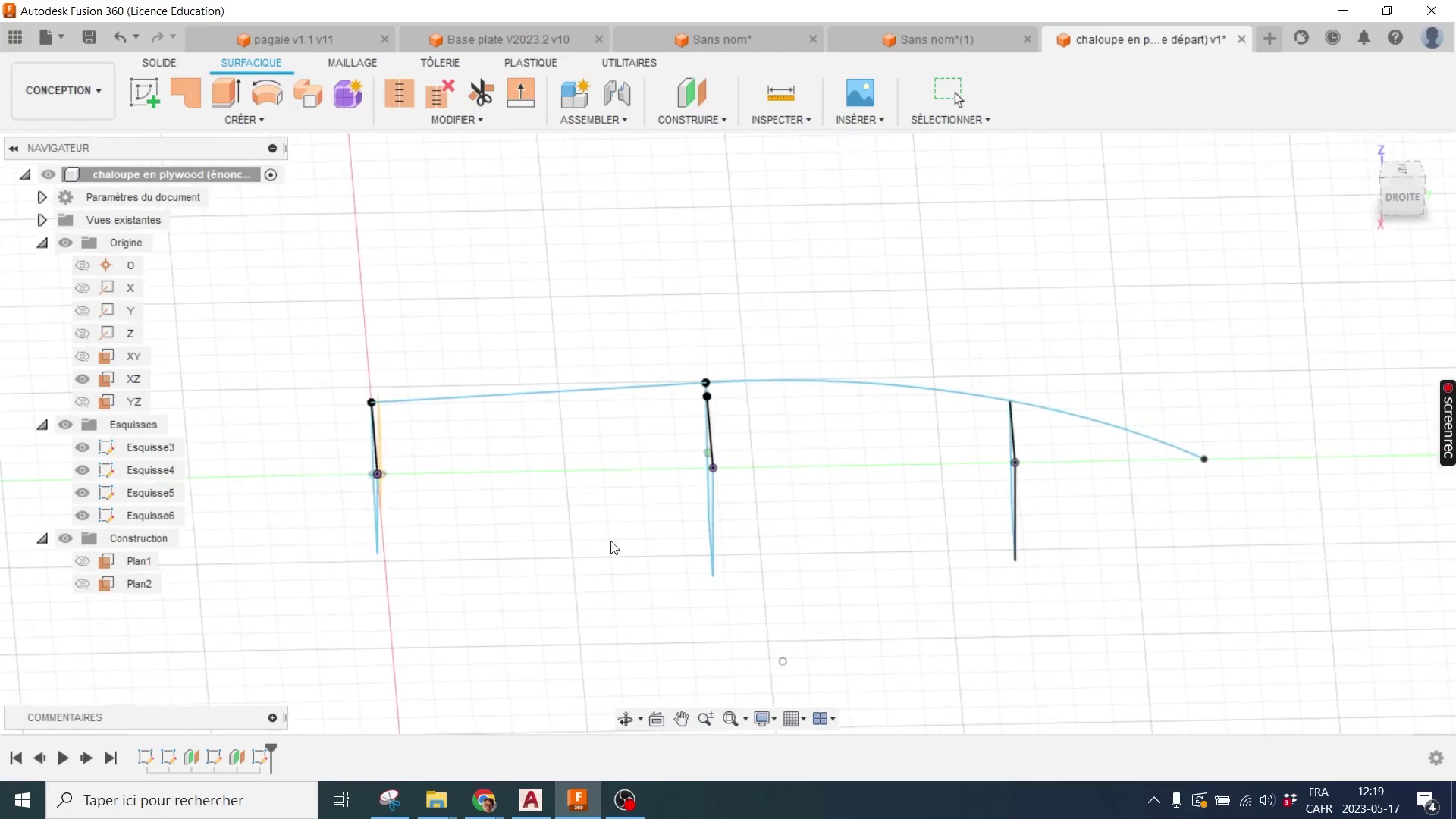
pyautogui.keyDown('shift'); pyautogui.moveTo(376, 500); pyautogui.dragTo(247, 611, button='middle'); pyautogui.keyUp('shift')
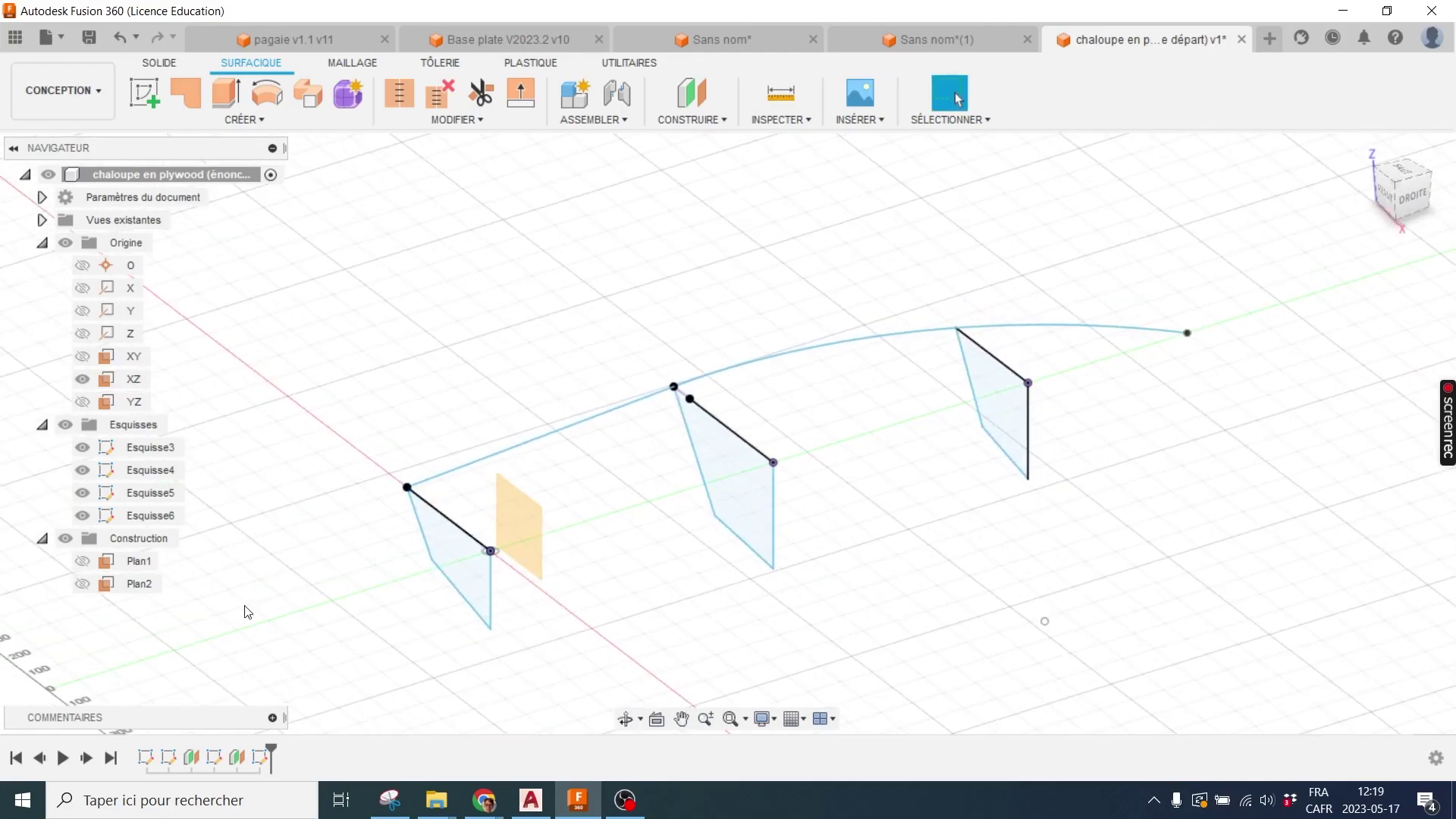
pyautogui.click(82, 560)
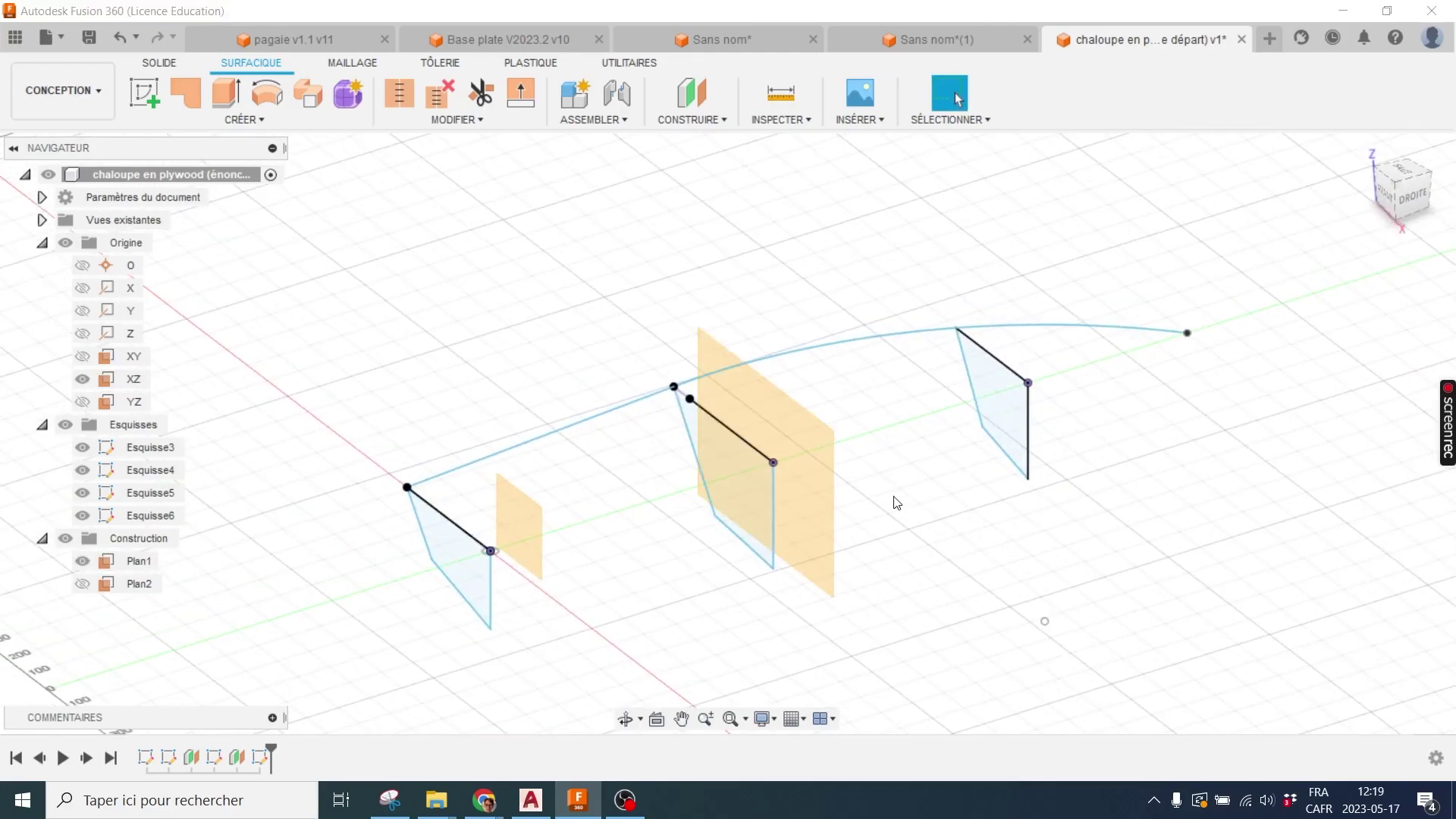
pyautogui.keyDown('shift'); pyautogui.moveTo(896, 503); pyautogui.dragTo(663, 445, button='middle'); pyautogui.keyUp('shift')
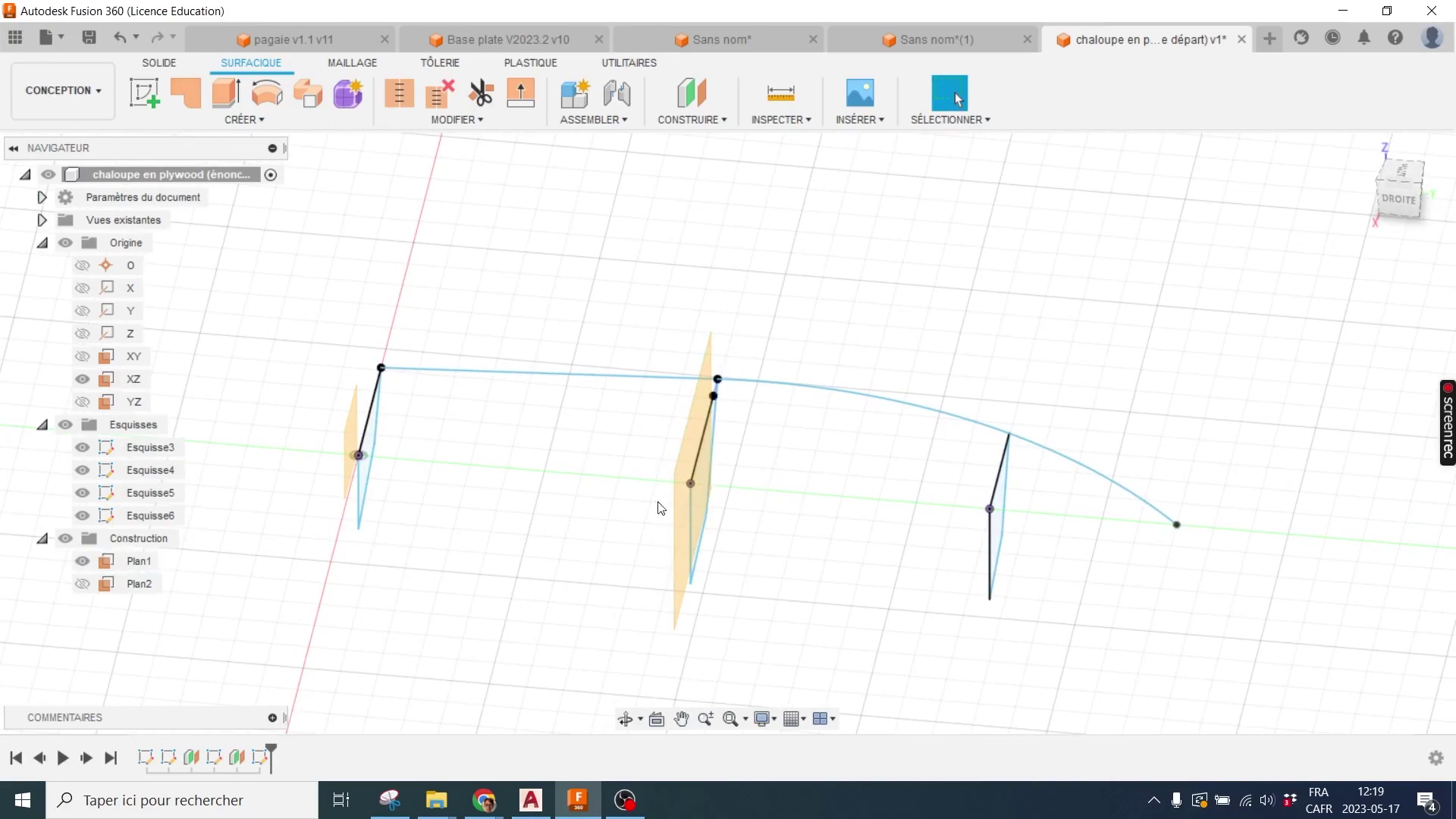
pyautogui.click(82, 583)
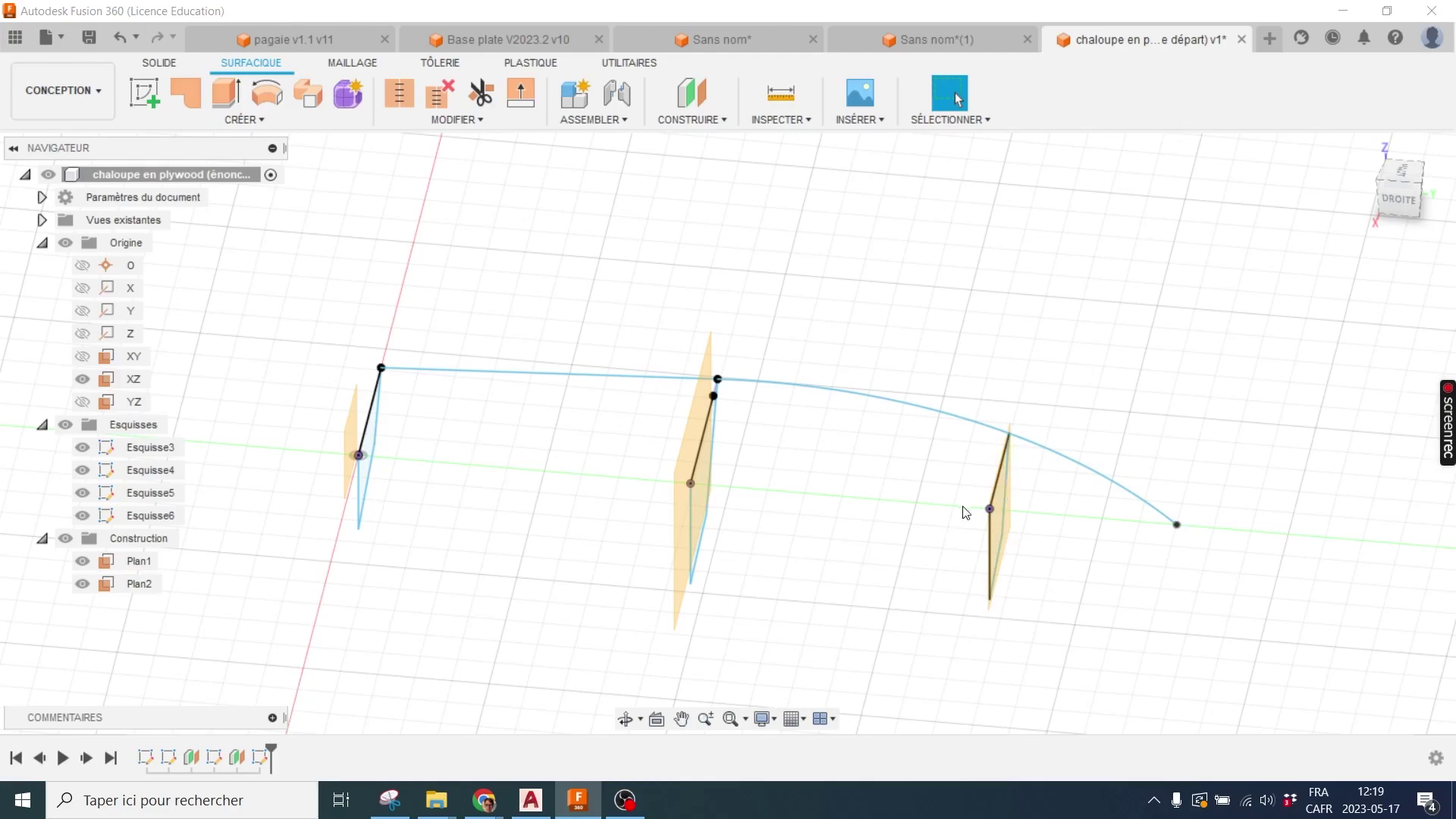
pyautogui.moveTo(1003, 530)
pyautogui.keyDown('shift'); pyautogui.mouseDown(button='middle')
pyautogui.moveTo(1060, 507)
pyautogui.moveTo(1070, 520)
pyautogui.mouseUp(button='middle'); pyautogui.keyUp('shift')
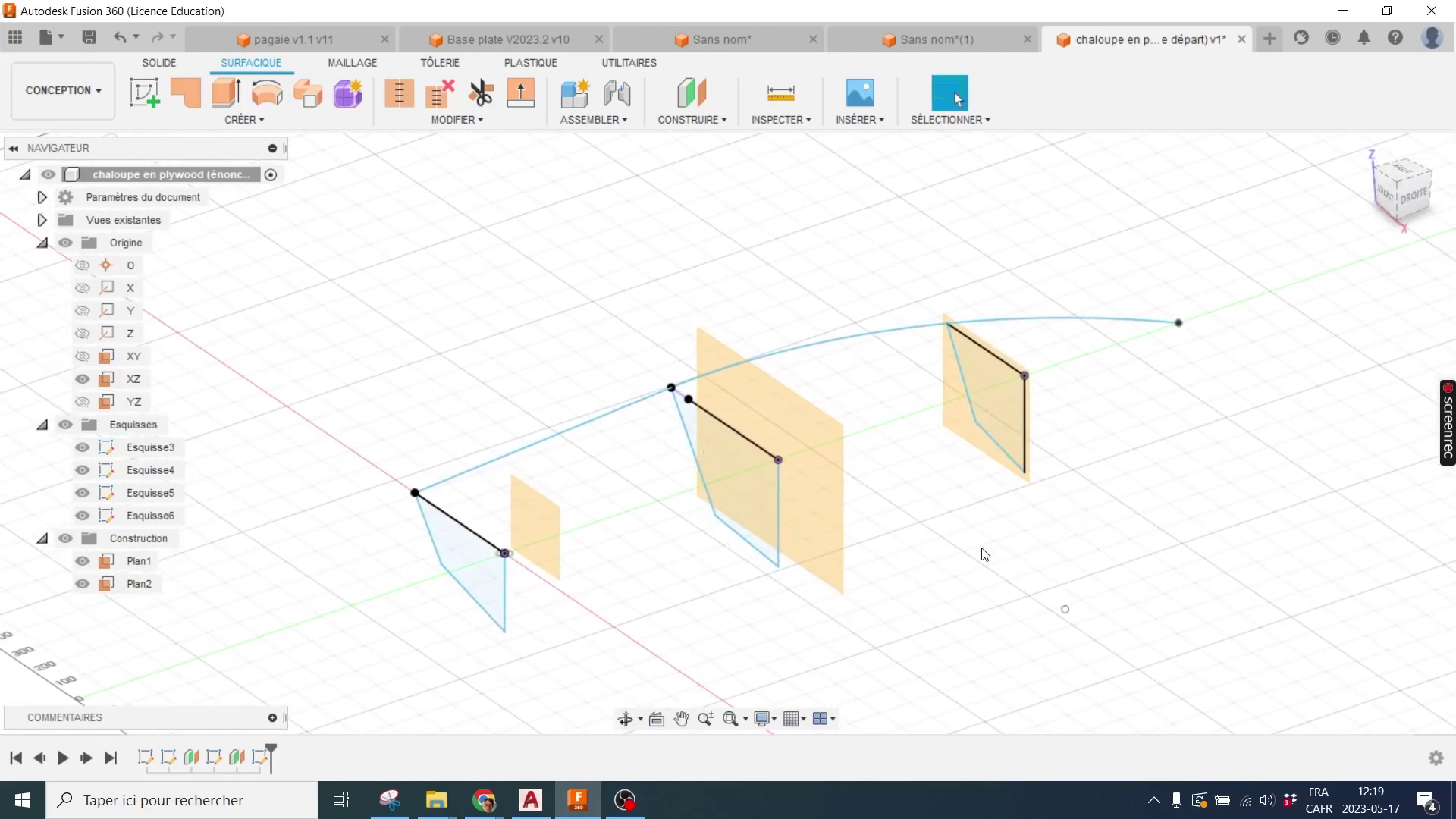
# Hide the three profile sketches and check the curve from the top and Home views
pyautogui.click(152, 447)
pyautogui.click(82, 469)
pyautogui.click(82, 492)
pyautogui.click(81, 515)
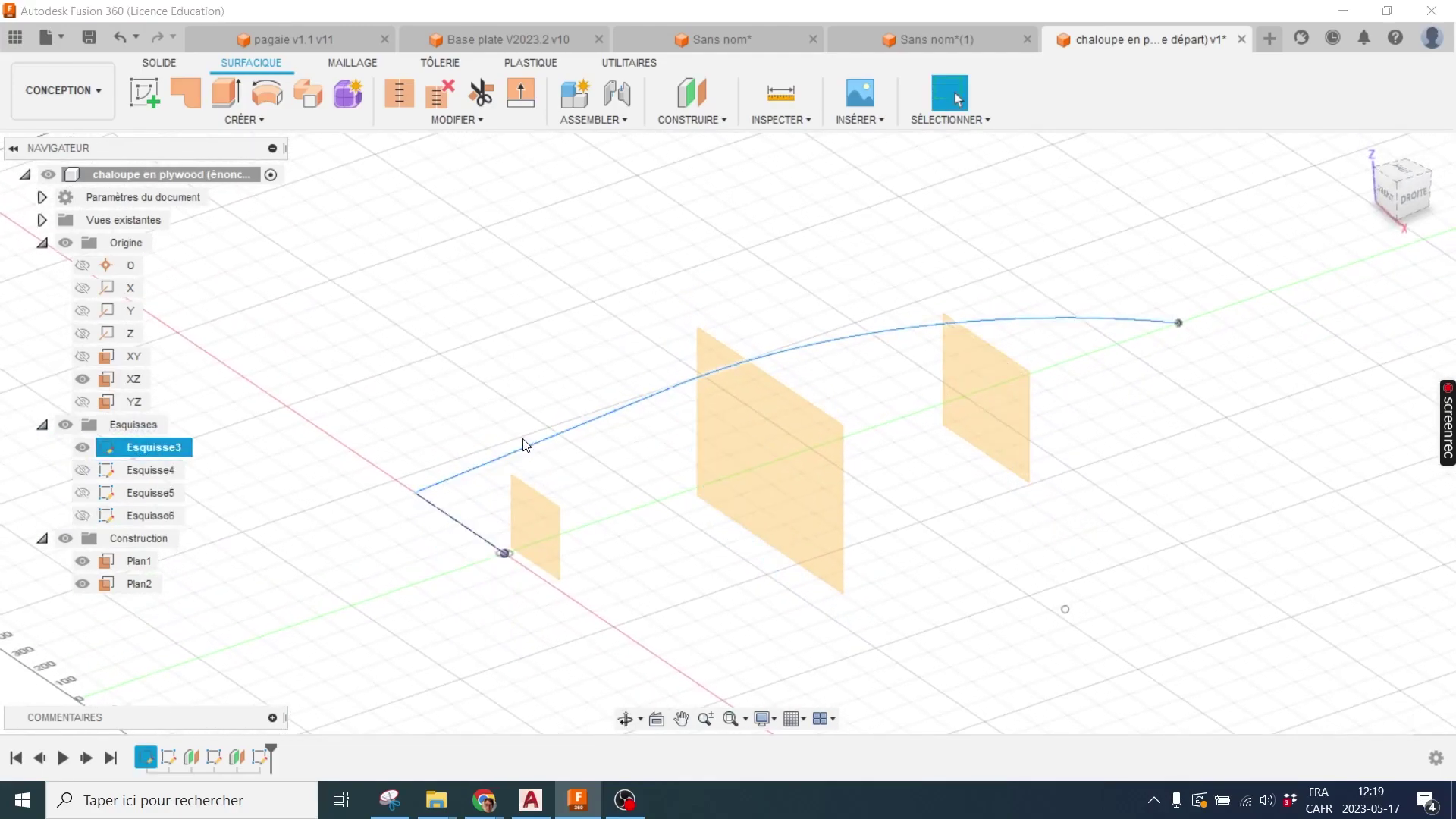
pyautogui.moveTo(521, 445)
pyautogui.keyDown('shift'); pyautogui.mouseDown(button='middle')
pyautogui.moveTo(593, 536)
pyautogui.moveTo(788, 487)
pyautogui.mouseUp(button='middle'); pyautogui.keyUp('shift')
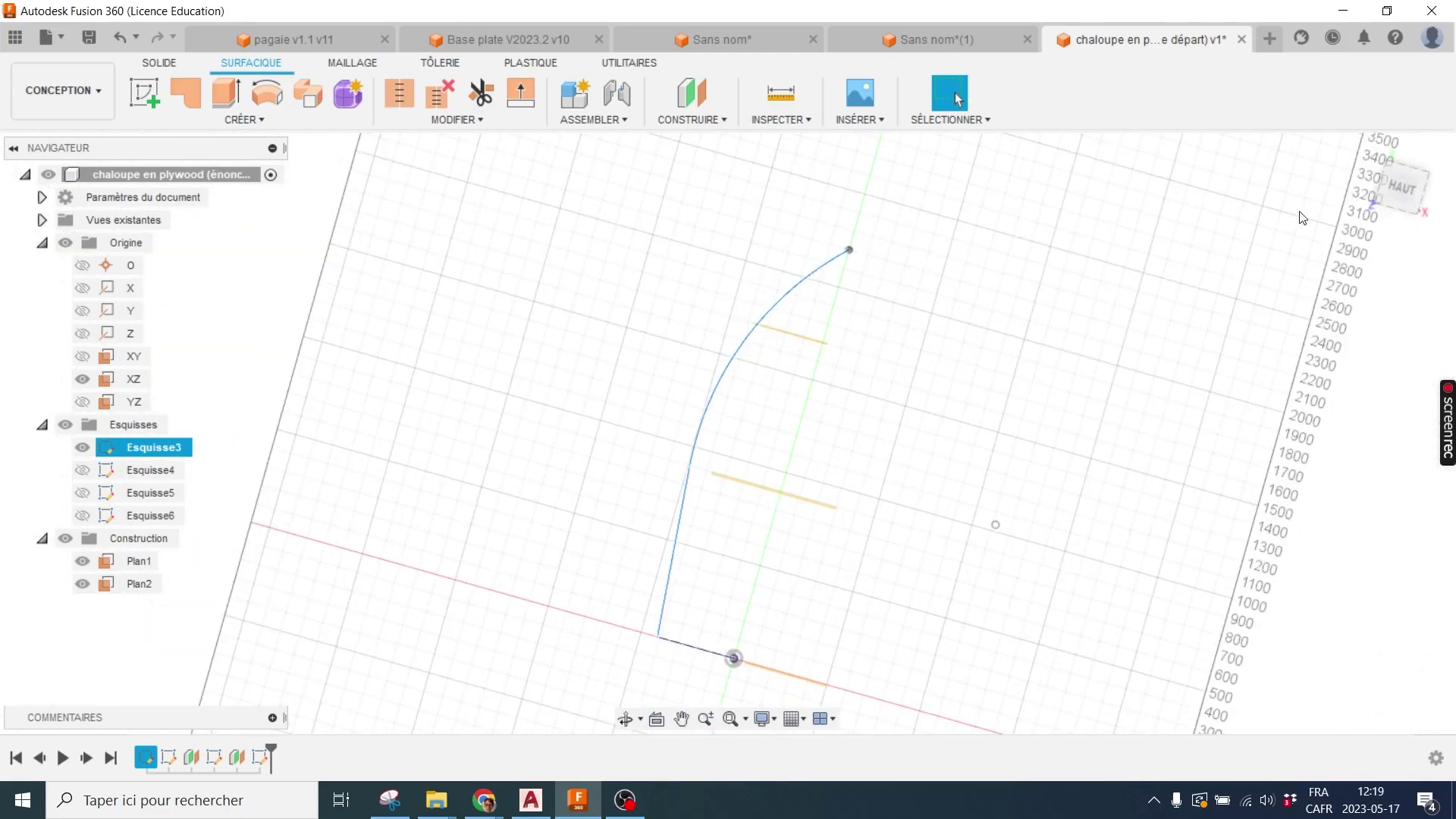
pyautogui.click(1397, 188)
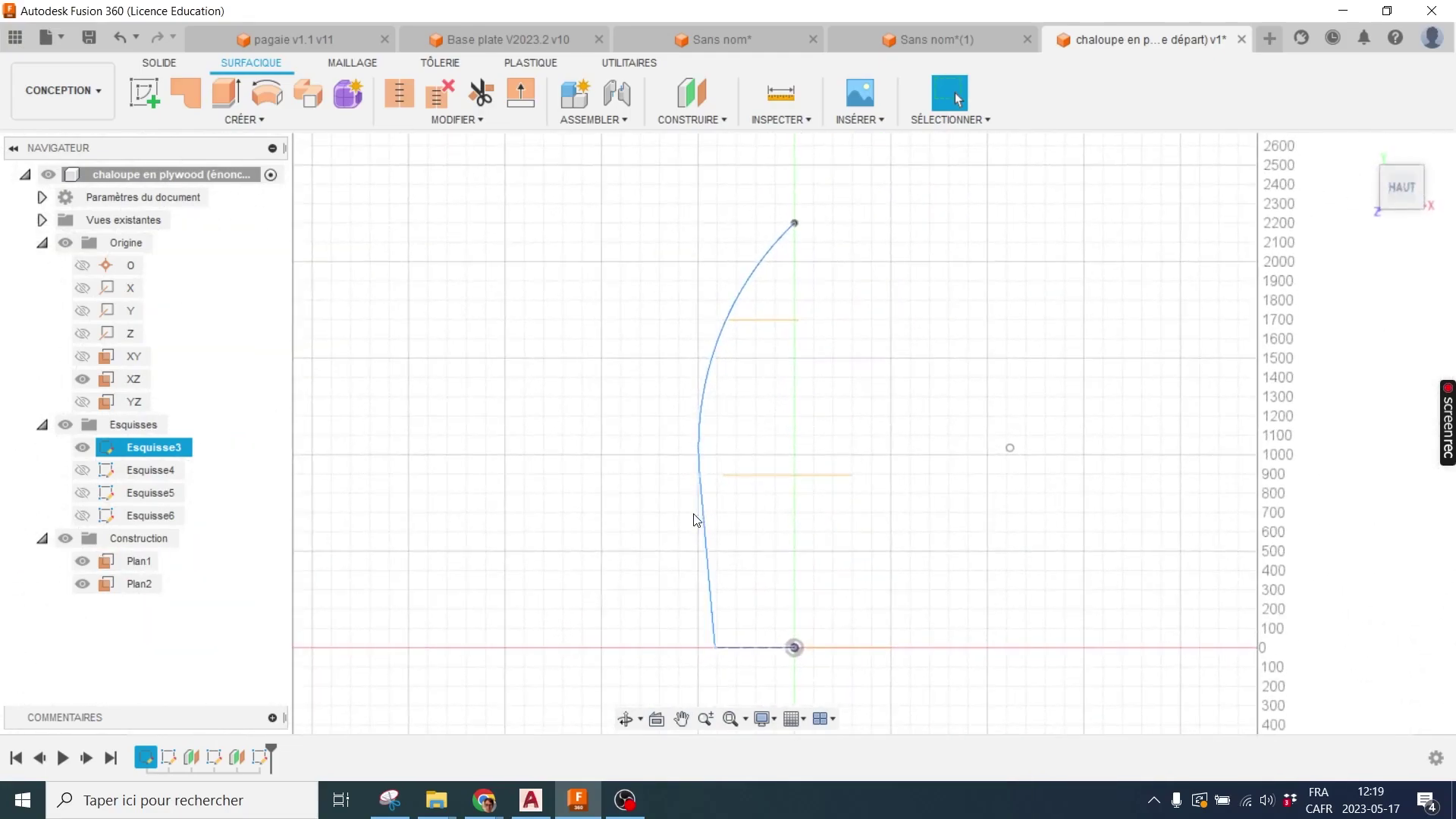
pyautogui.hotkey('shift', 'F6')
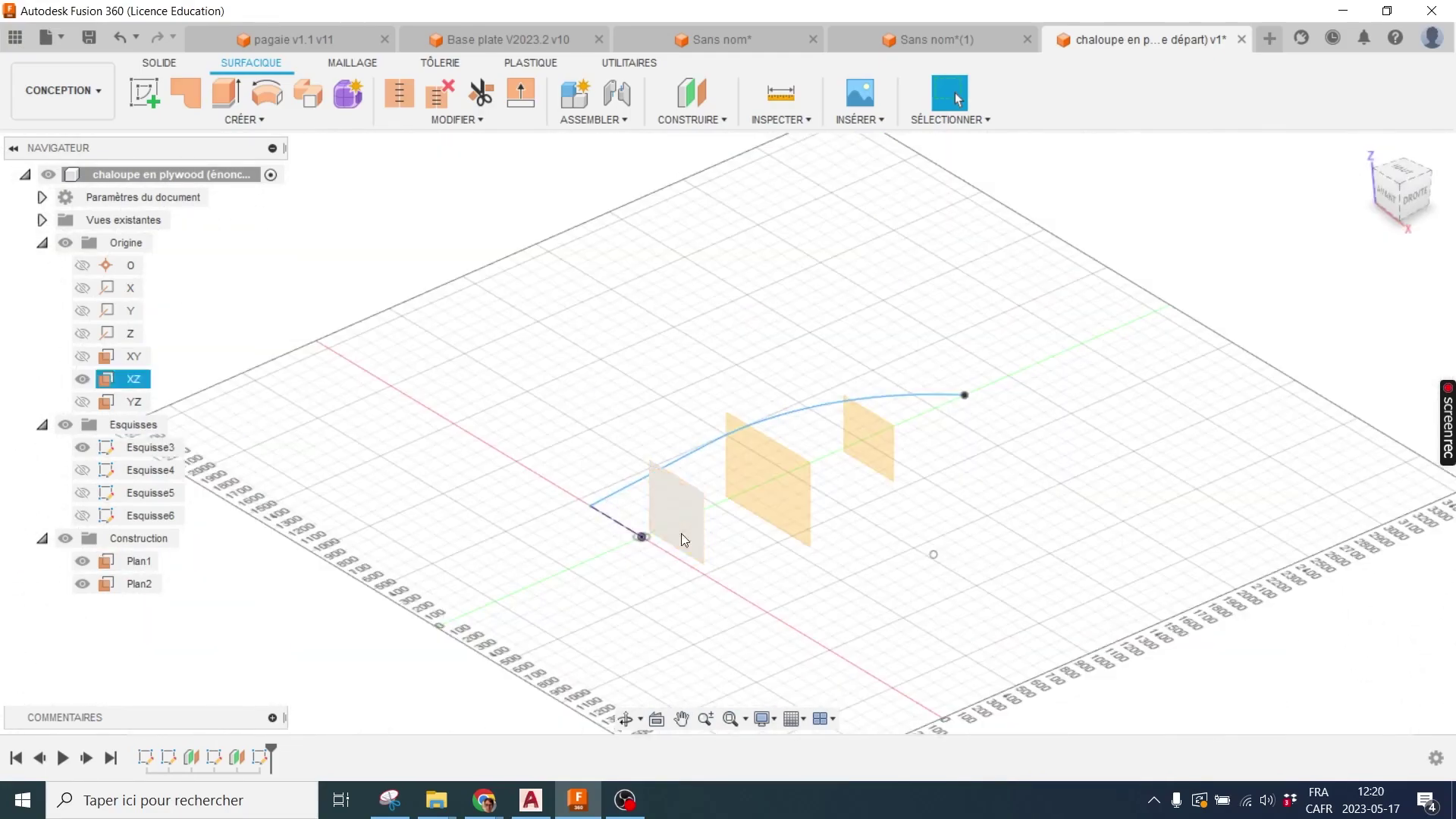
# Re-show the three cross-section sketches and hide the construction planes and XZ plane
pyautogui.click(83, 470)
pyautogui.click(82, 493)
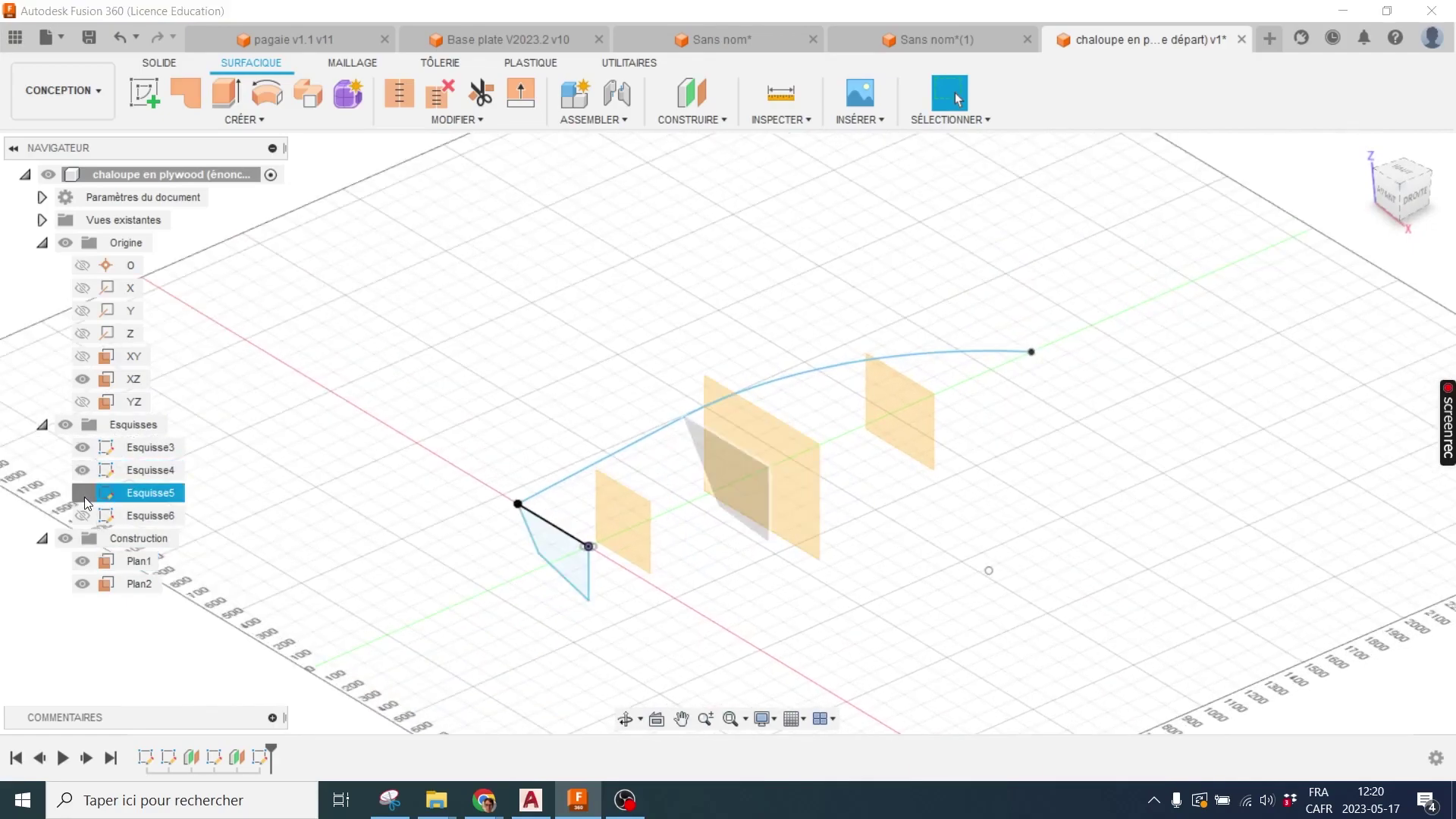
pyautogui.click(82, 516)
pyautogui.scroll(2, 840, 474)
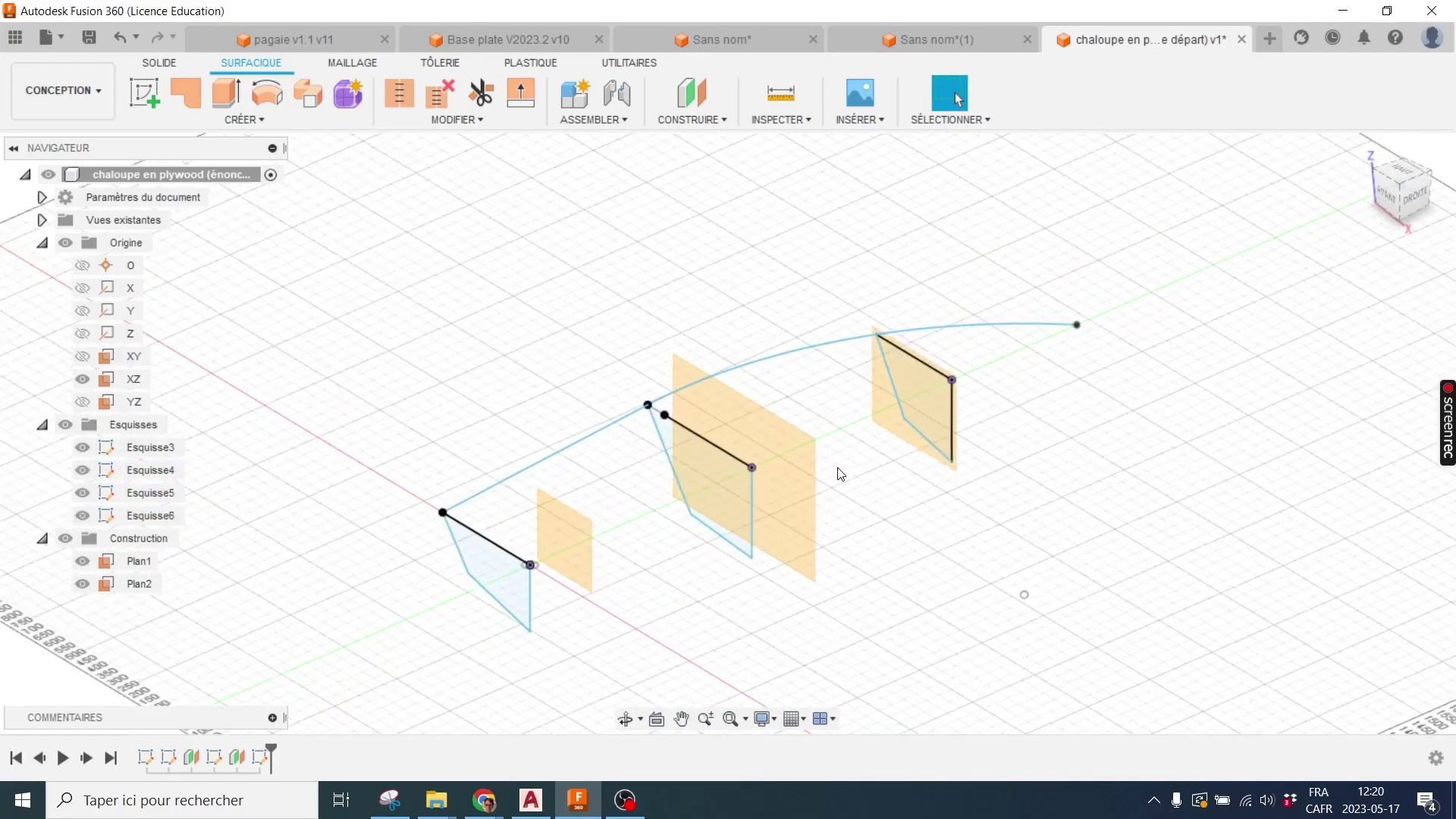
pyautogui.click(83, 583)
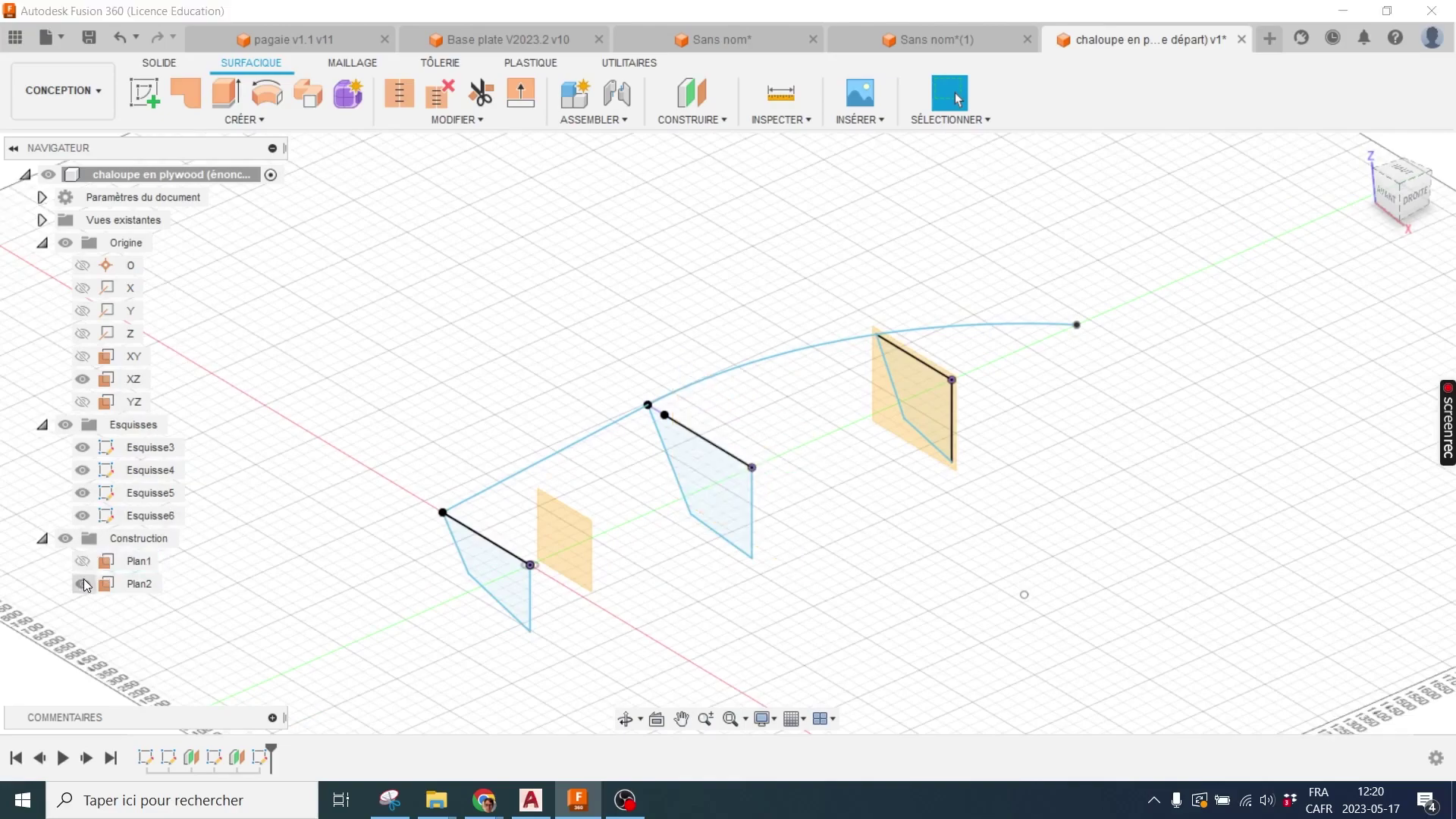
pyautogui.click(82, 379)
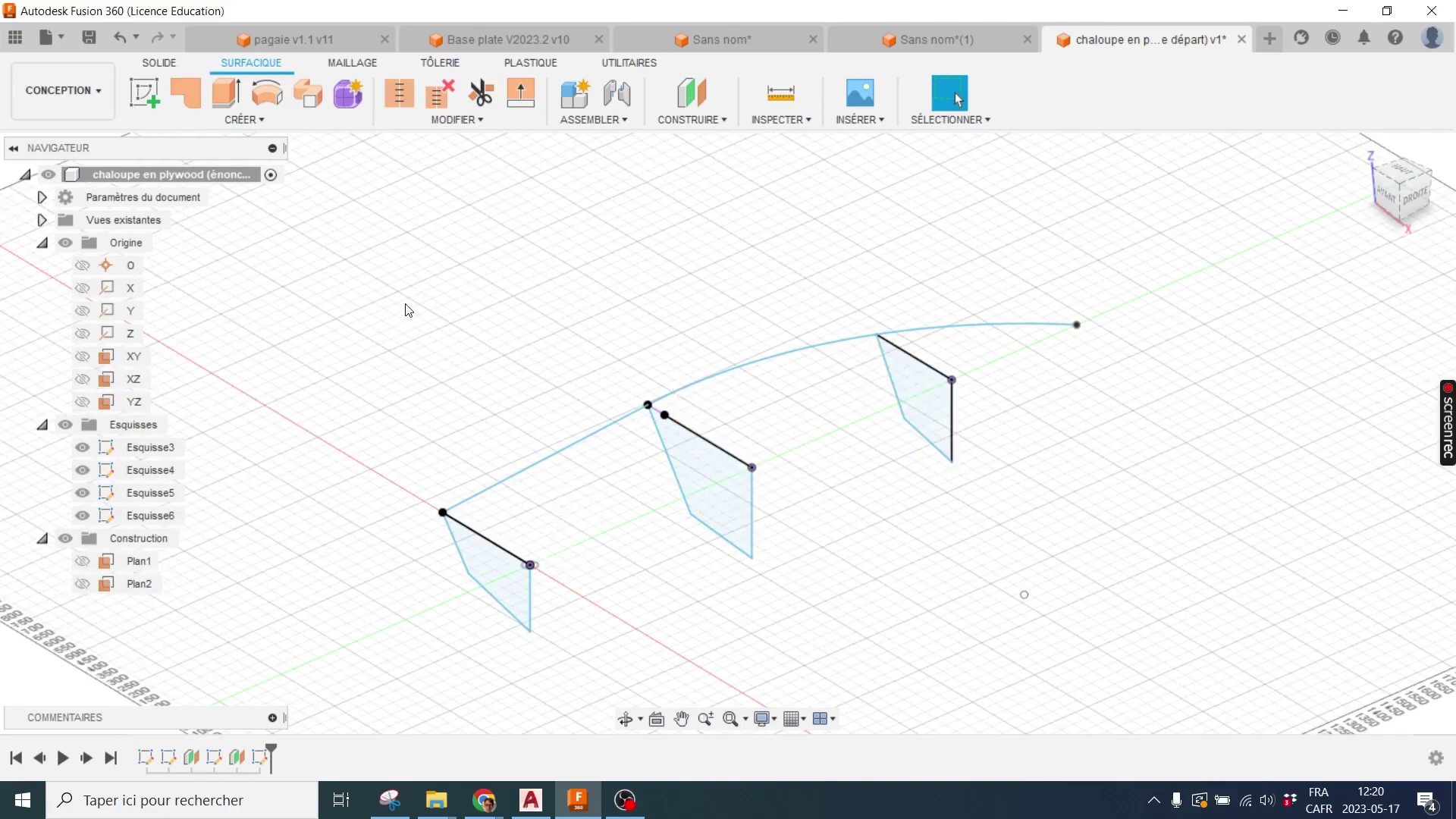
pyautogui.click(175, 65)
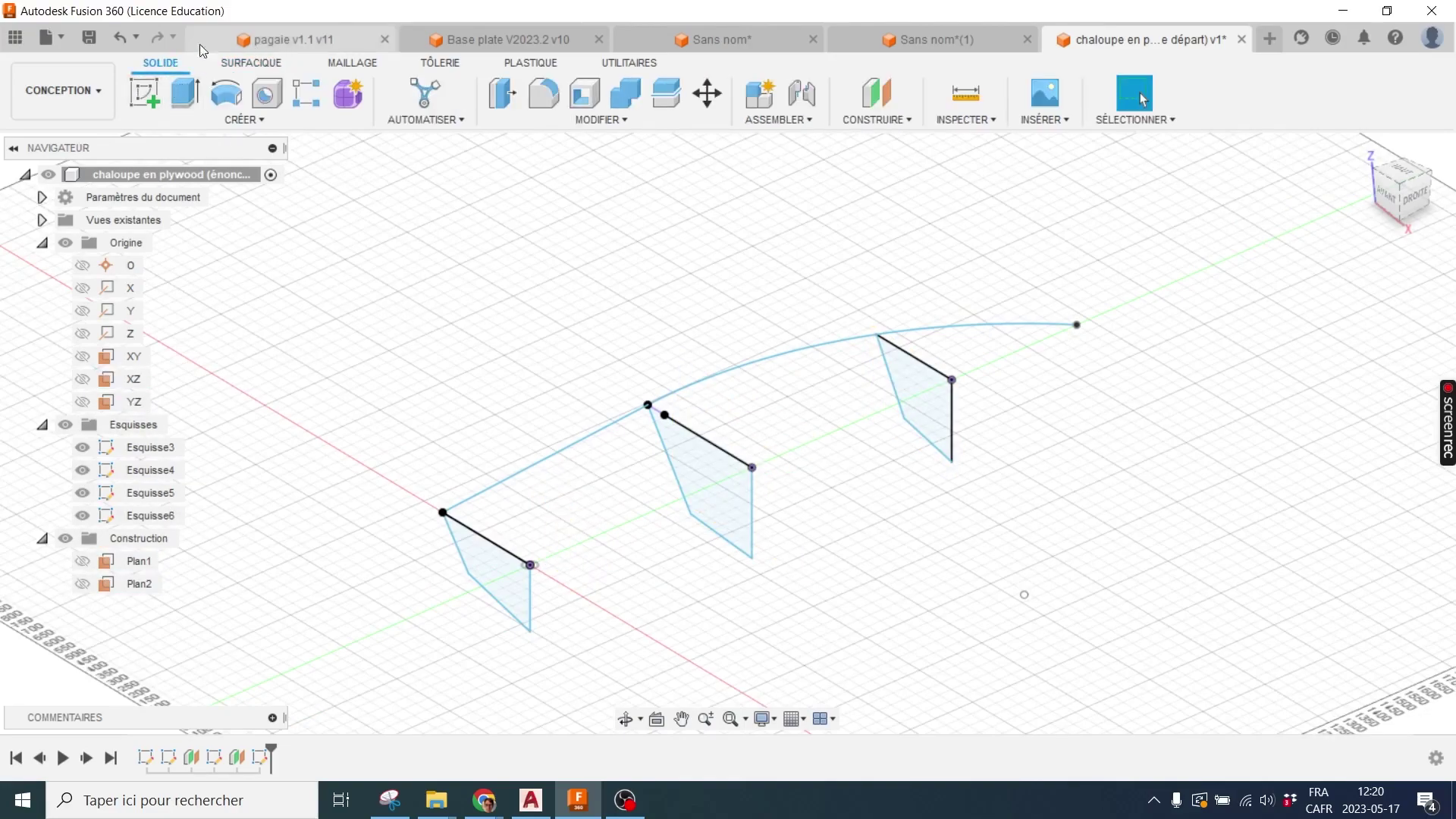
# Start a Lissage surface loft from the SURFACIQUE tab's CRÉER menu
pyautogui.click(250, 66)
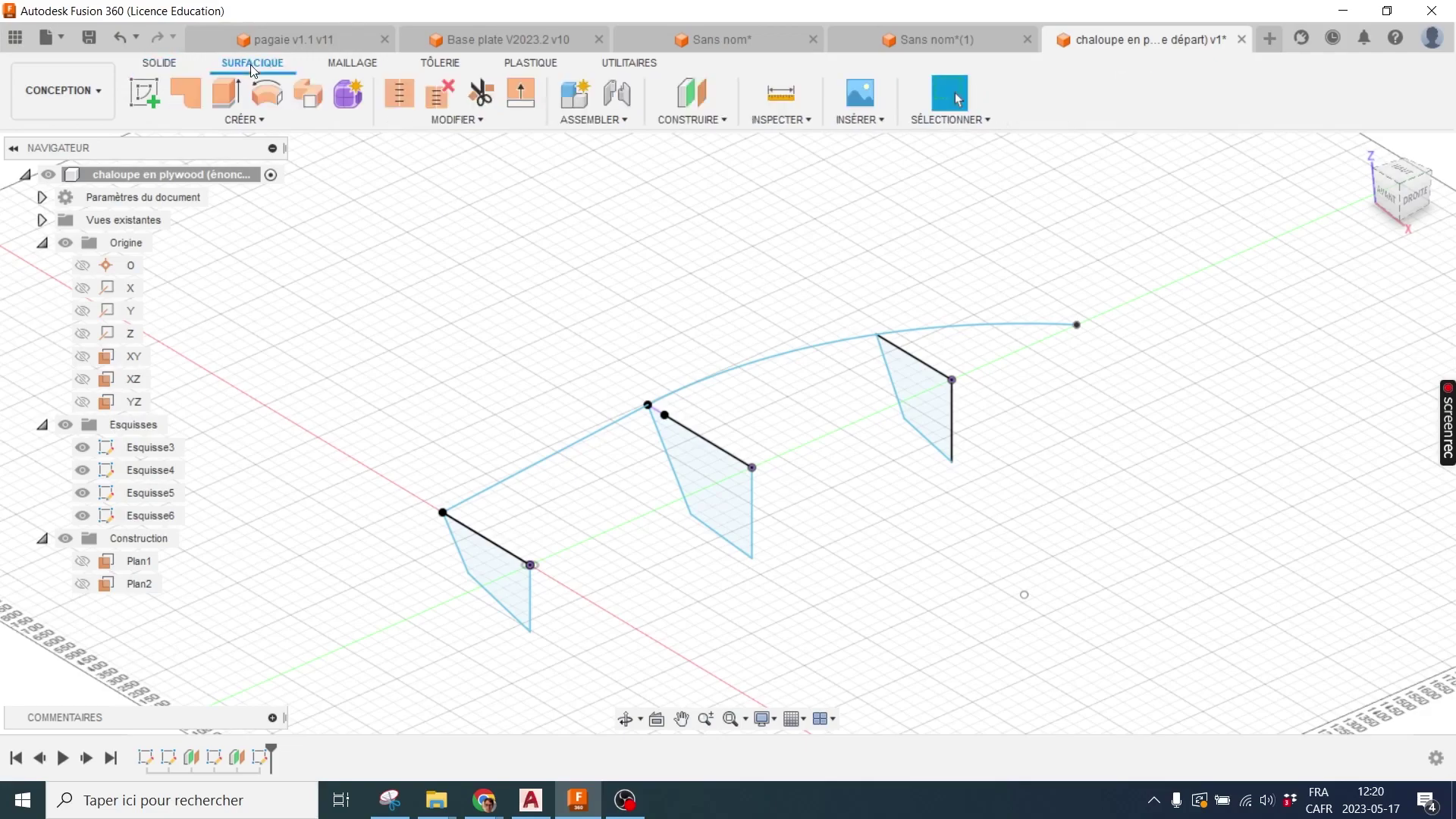
pyautogui.click(173, 67)
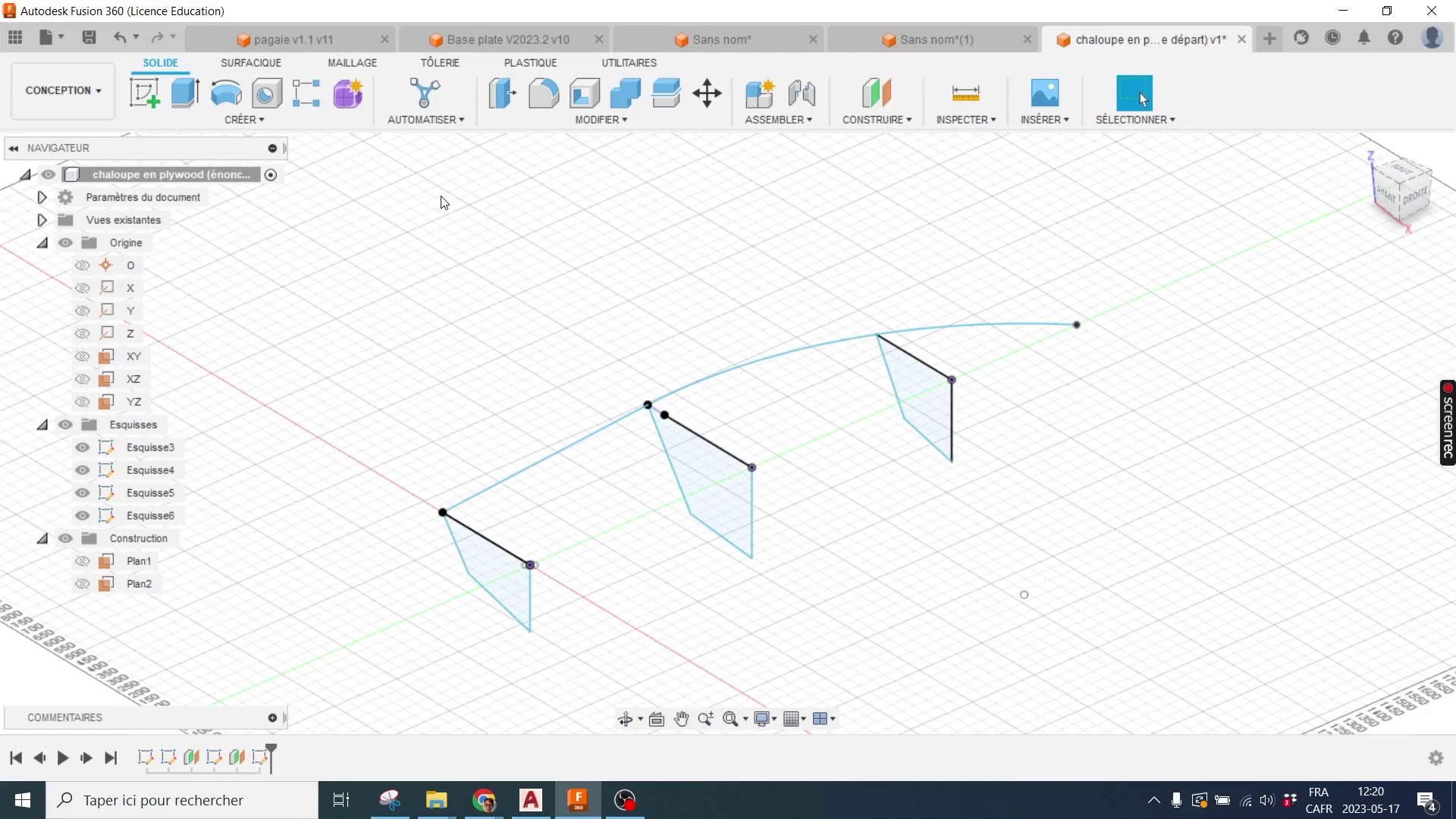
pyautogui.click(250, 63)
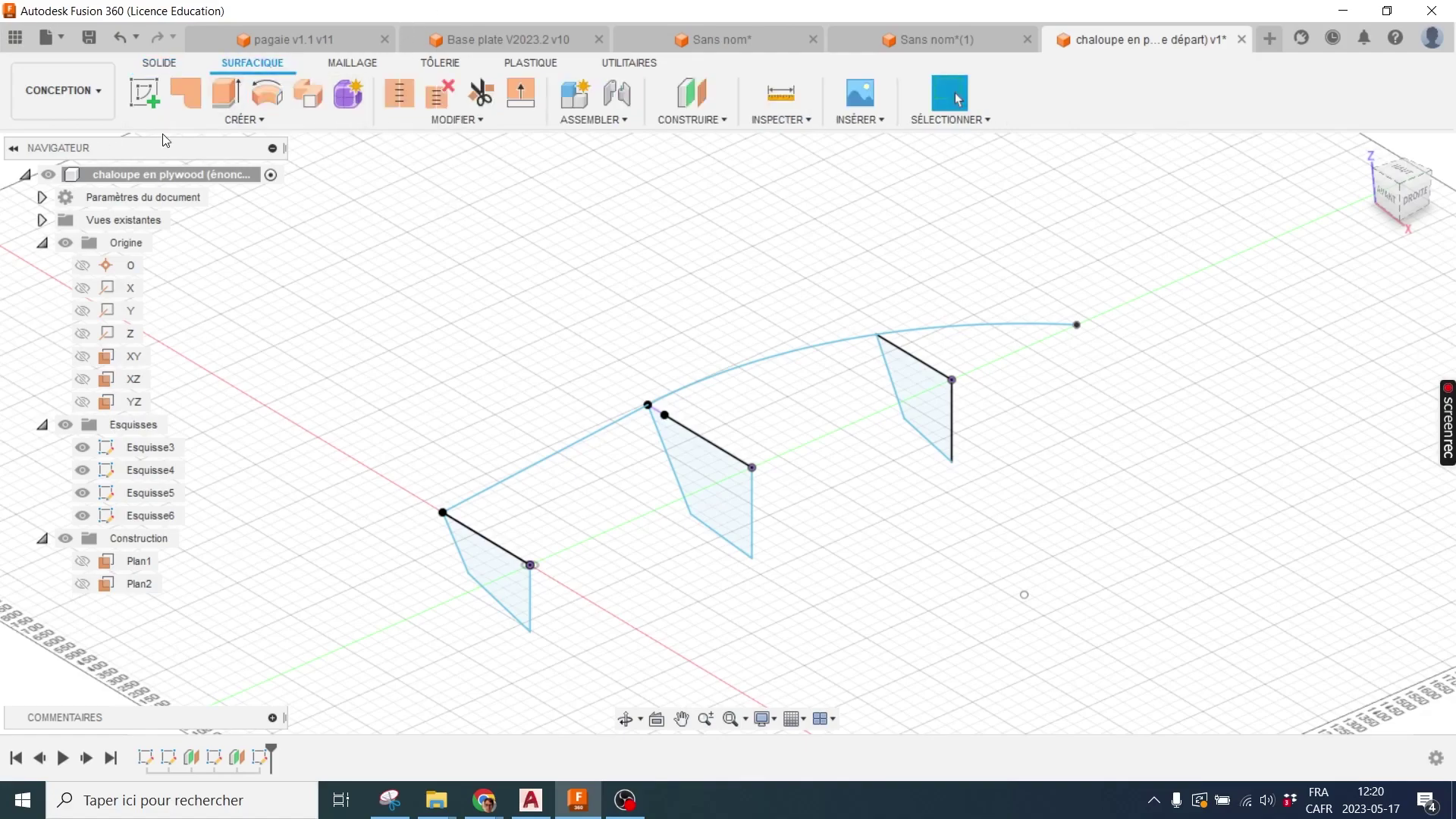
pyautogui.click(260, 125)
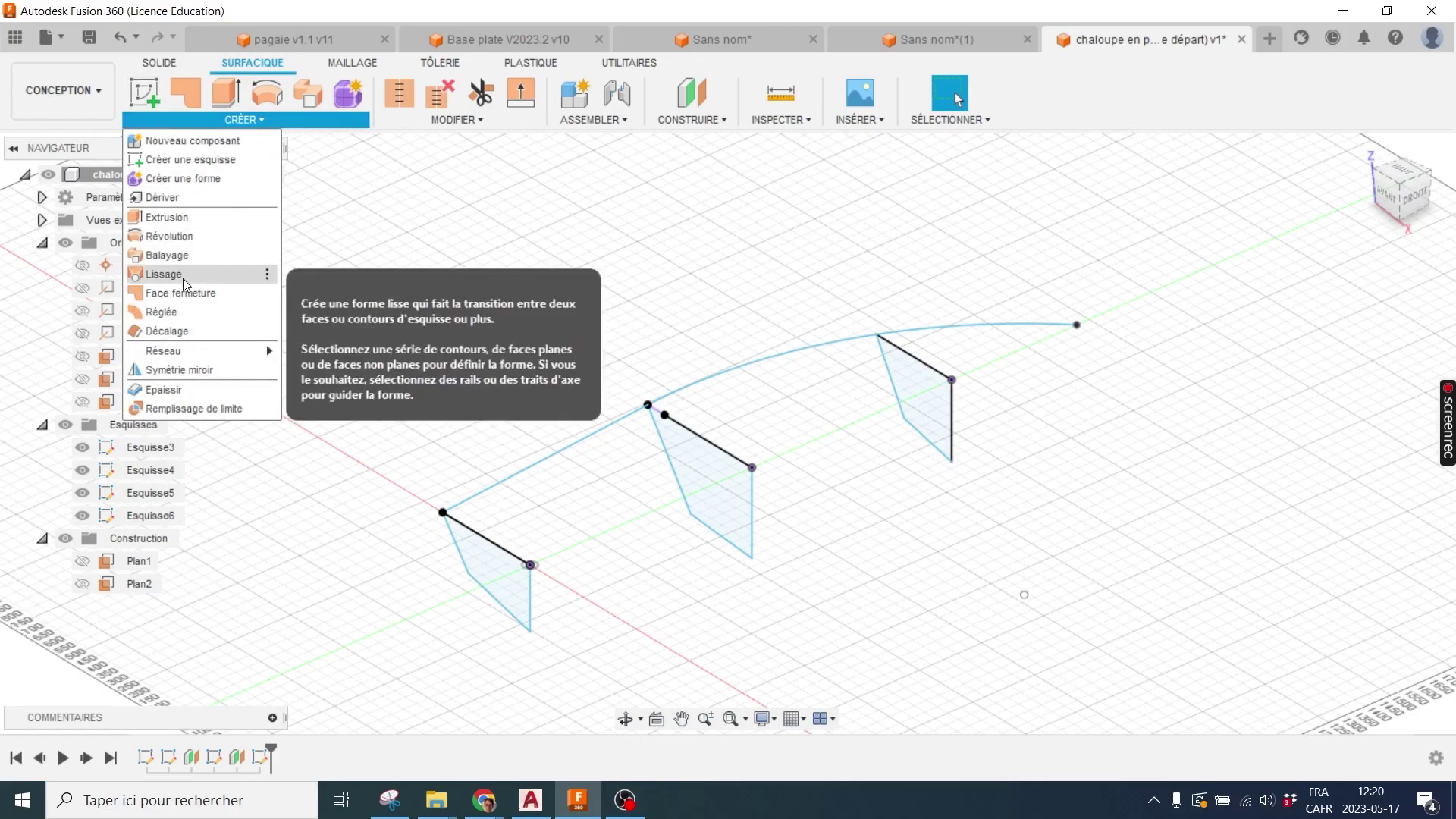
pyautogui.click(160, 63)
pyautogui.click(197, 121)
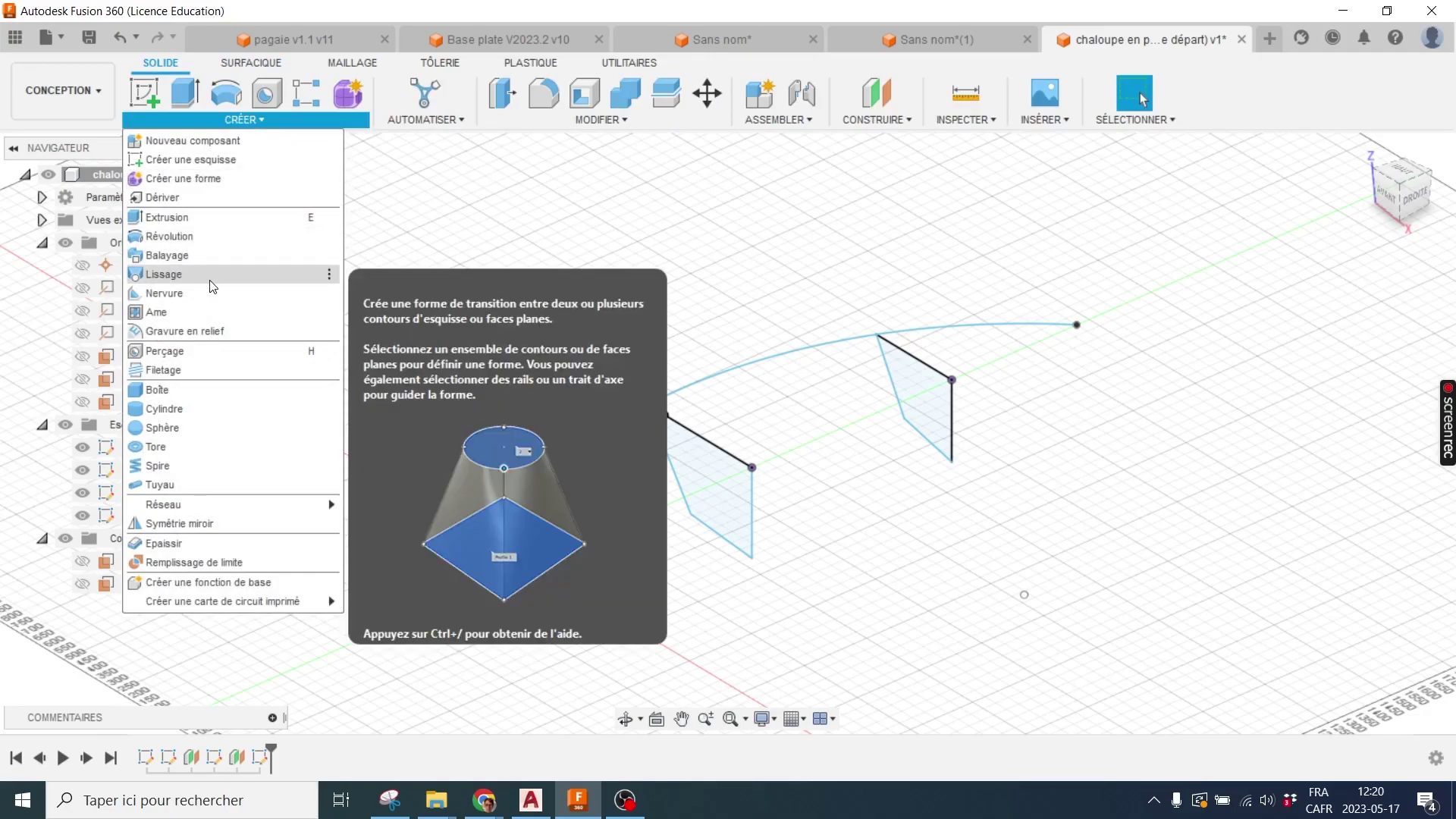
pyautogui.click(251, 63)
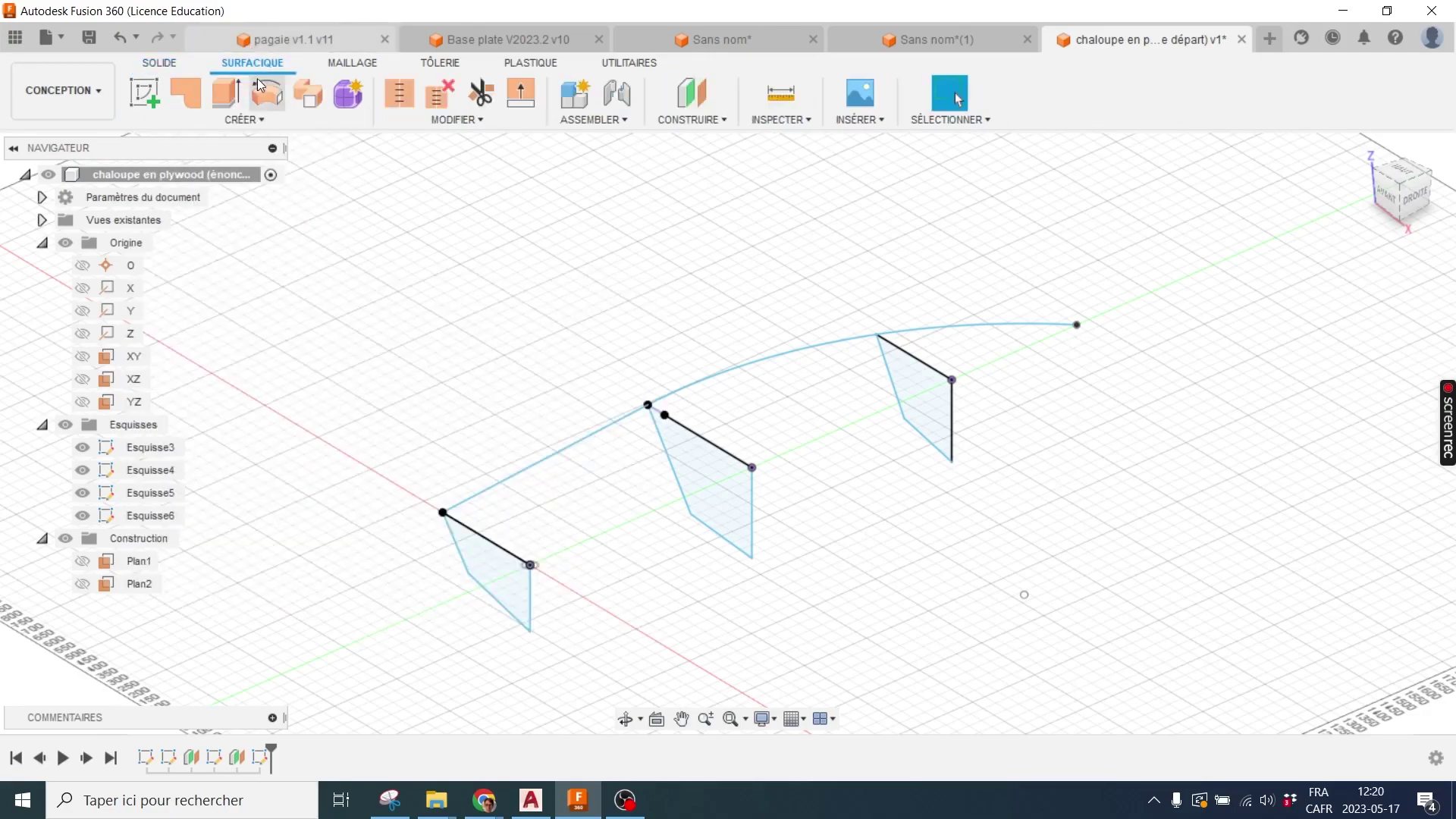
pyautogui.click(258, 120)
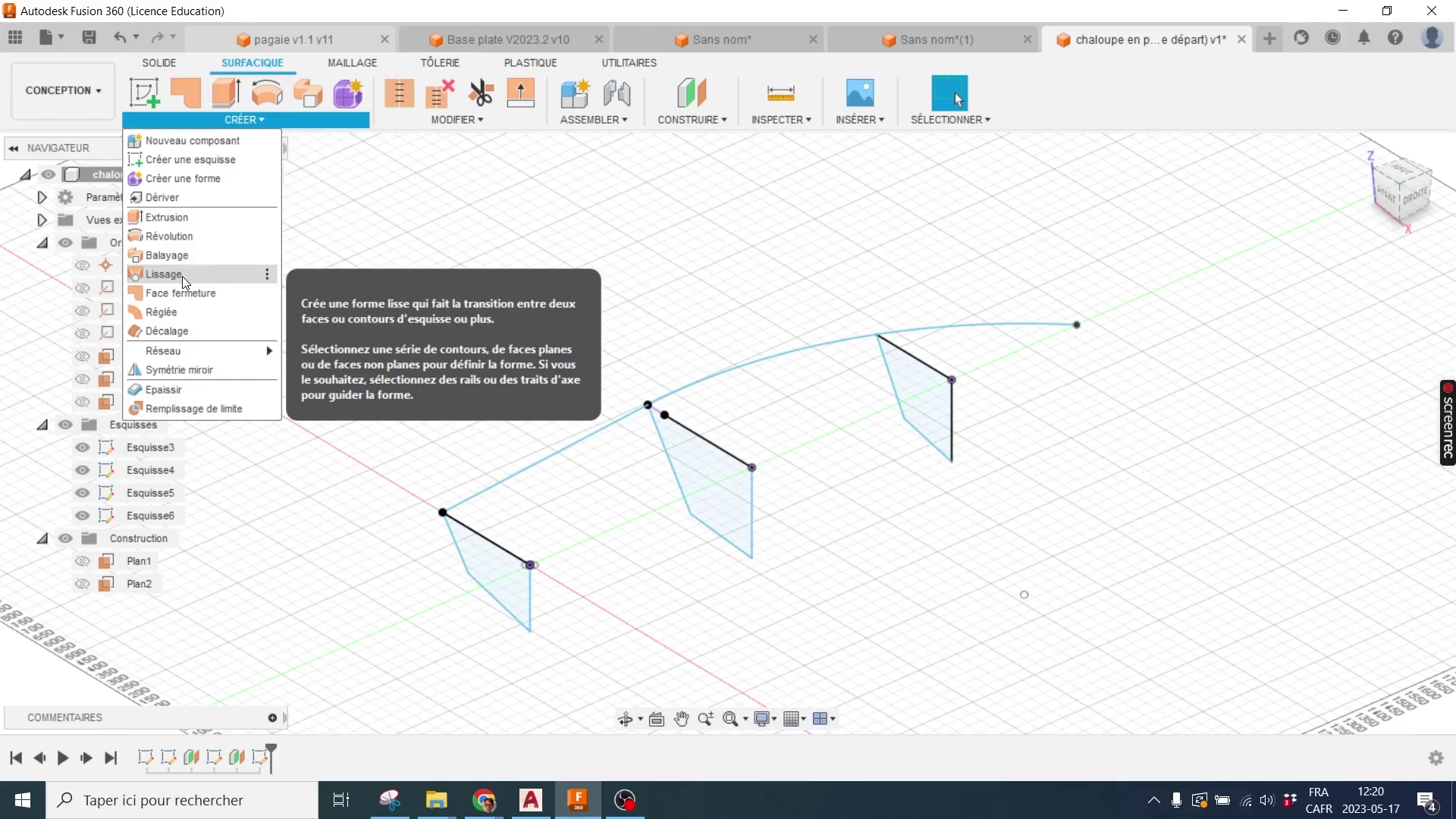
pyautogui.click(185, 282)
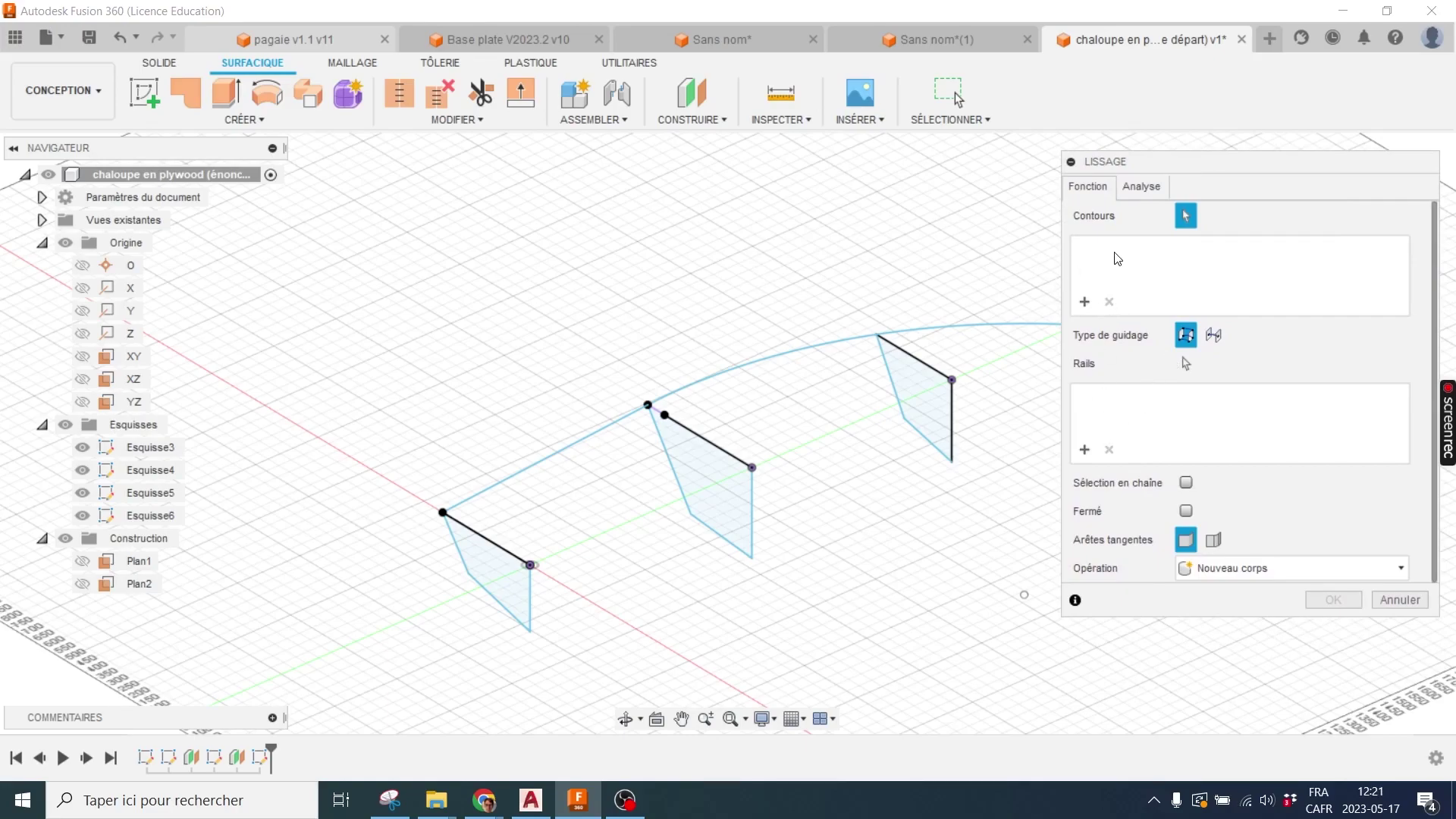
# Loft through the three cross-section profiles to the sheer curve's tip point and confirm
pyautogui.keyDown('shift'); pyautogui.moveTo(761, 491); pyautogui.dragTo(838, 438, button='middle'); pyautogui.keyUp('shift')
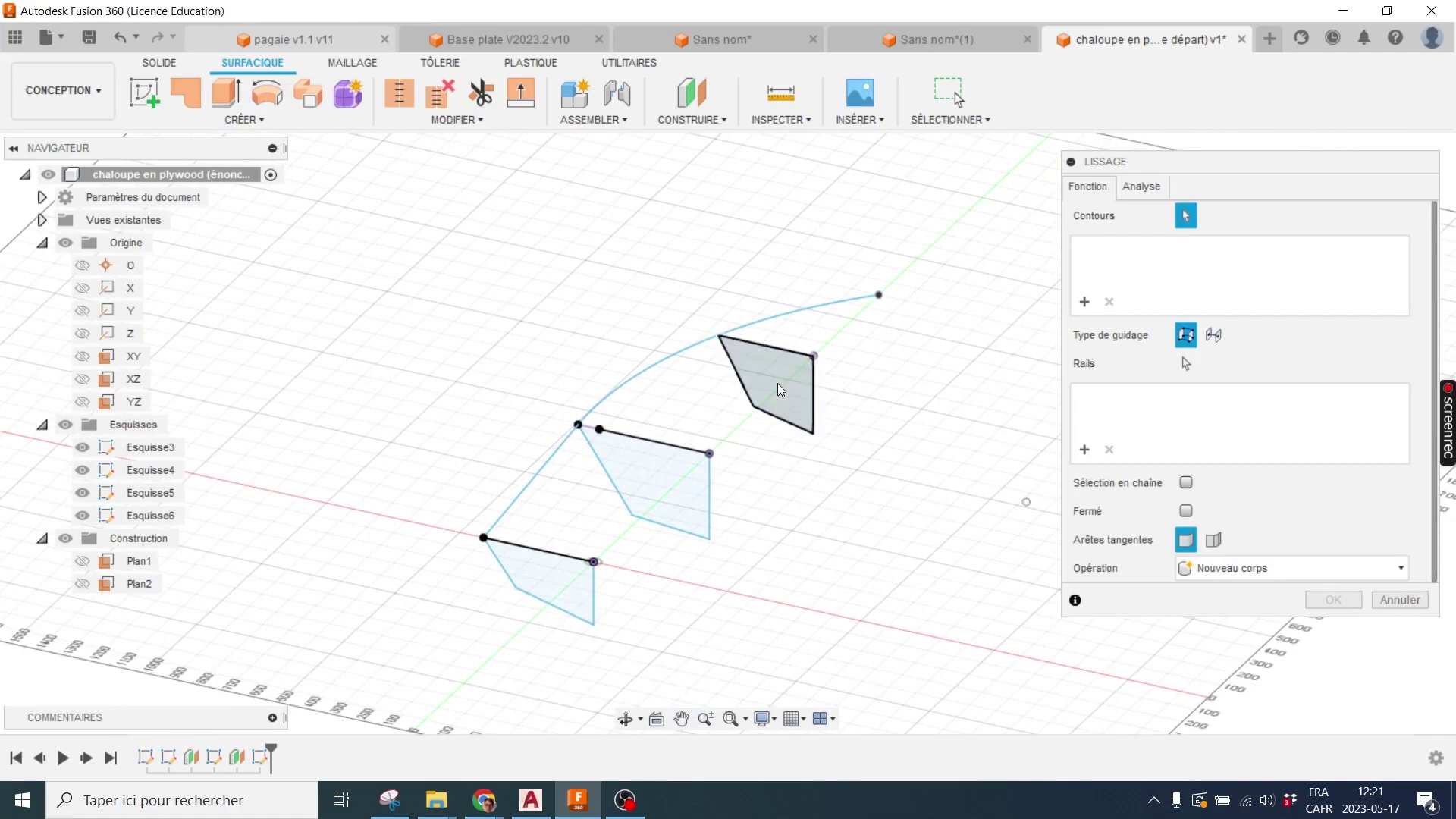
pyautogui.click(561, 584)
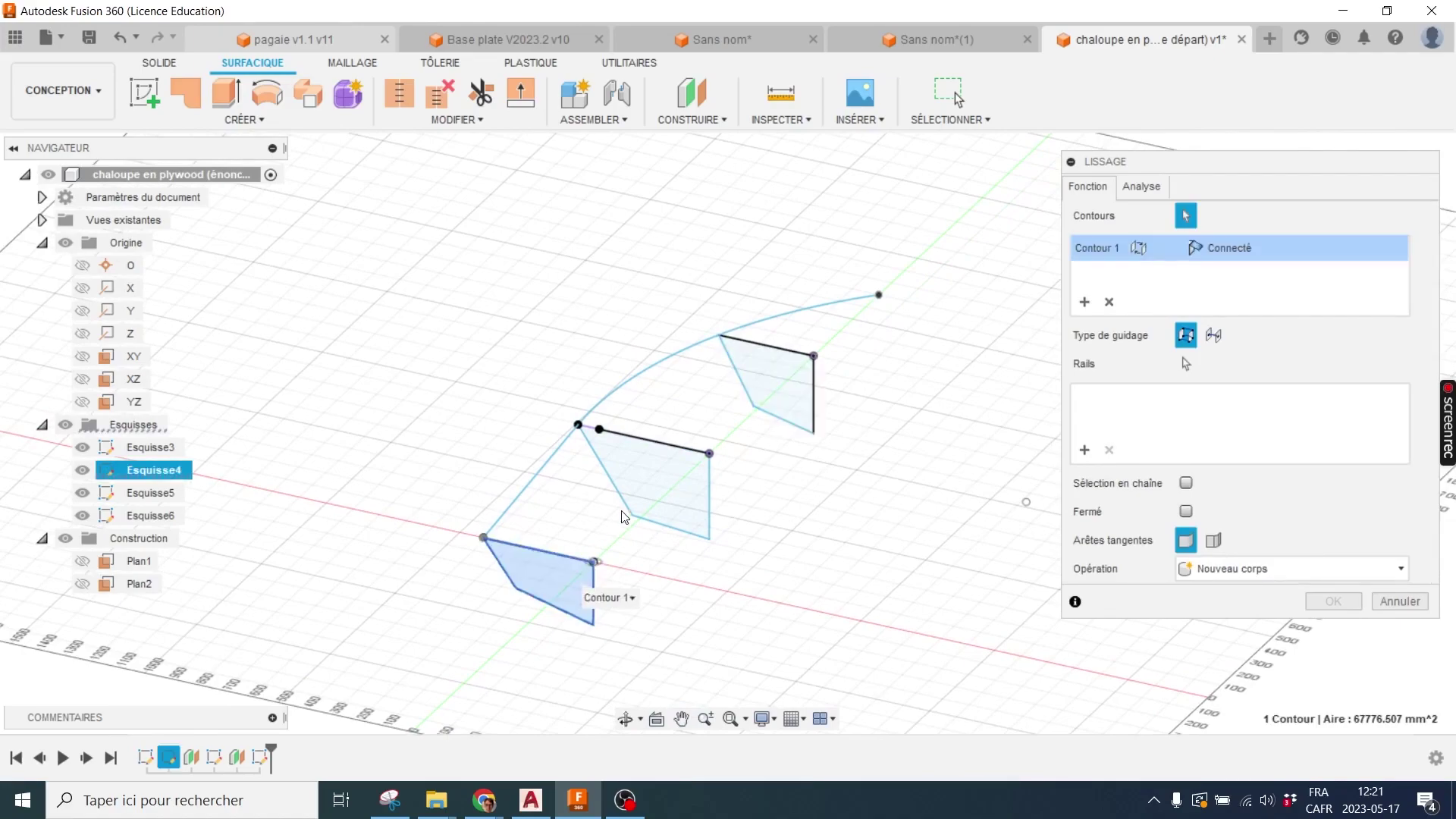
pyautogui.click(648, 486)
pyautogui.click(778, 402)
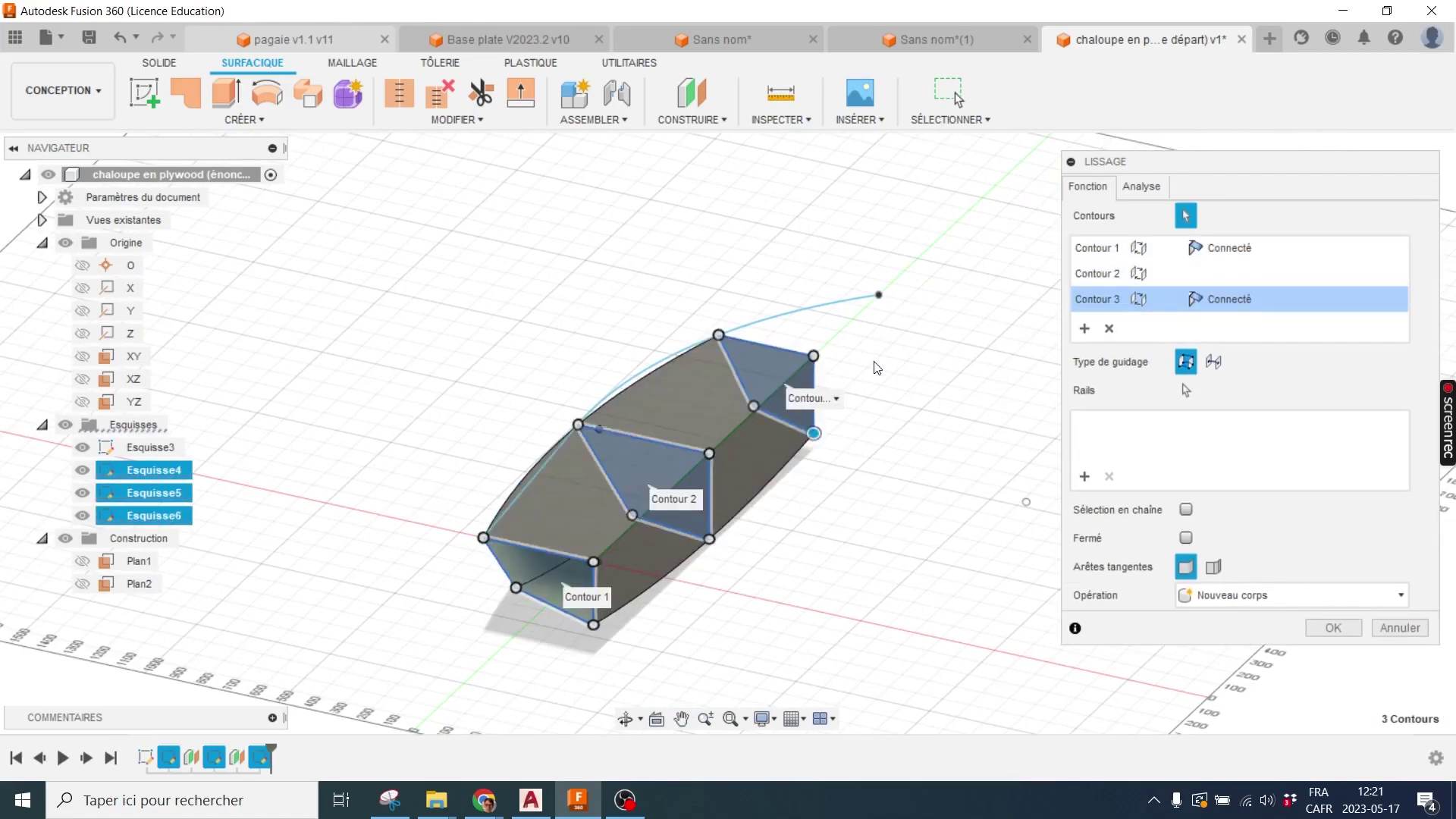
pyautogui.moveTo(914, 375)
pyautogui.keyDown('shift'); pyautogui.mouseDown(button='middle')
pyautogui.moveTo(956, 356)
pyautogui.moveTo(899, 296)
pyautogui.mouseUp(button='middle'); pyautogui.keyUp('shift')
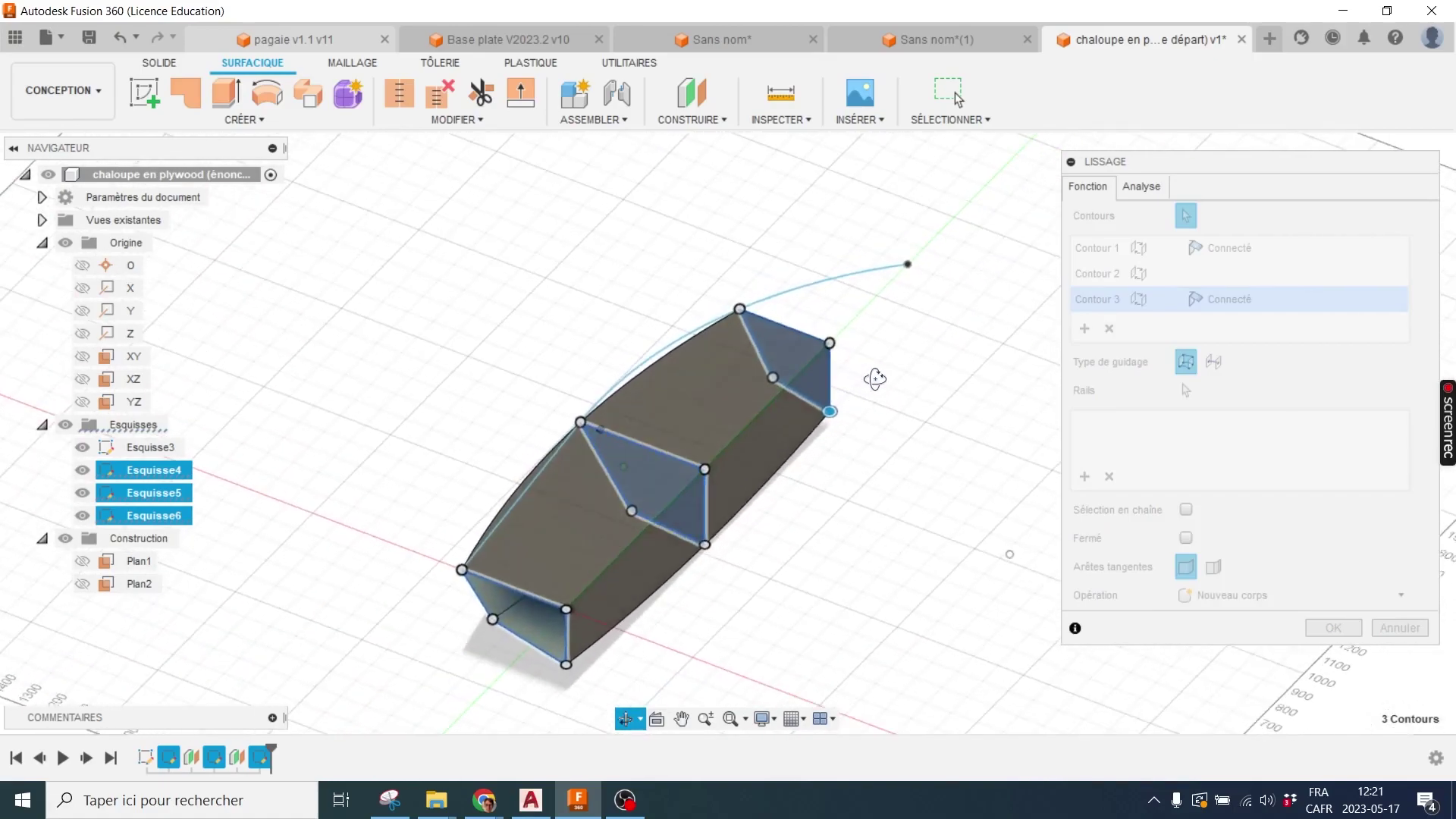
pyautogui.scroll(3, 899, 296)
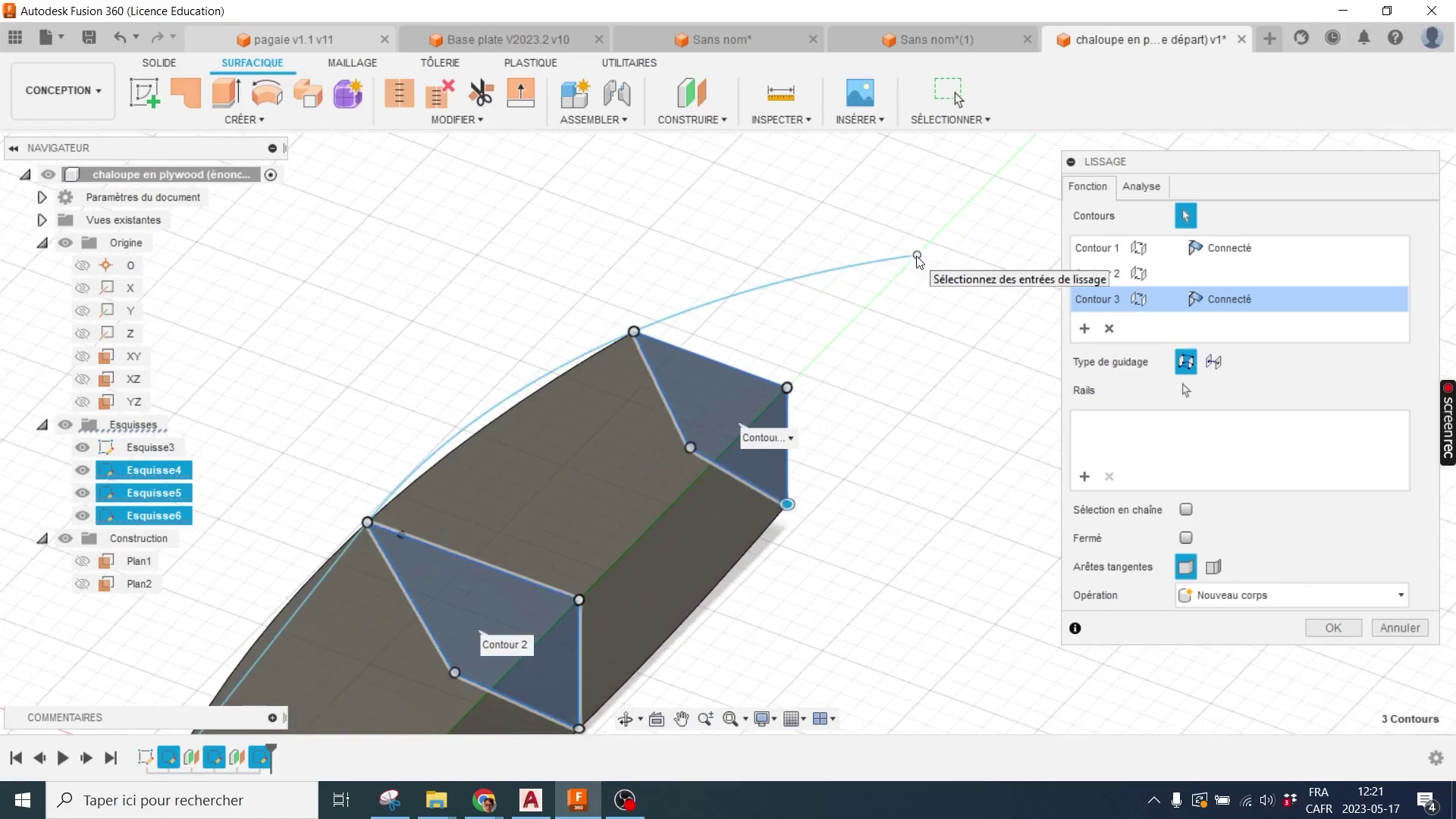
pyautogui.click(917, 256)
pyautogui.moveTo(917, 257)
pyautogui.keyDown('shift'); pyautogui.mouseDown(button='middle')
pyautogui.moveTo(794, 368)
pyautogui.moveTo(936, 409)
pyautogui.moveTo(965, 389)
pyautogui.moveTo(993, 408)
pyautogui.moveTo(658, 506)
pyautogui.mouseUp(button='middle'); pyautogui.keyUp('shift')
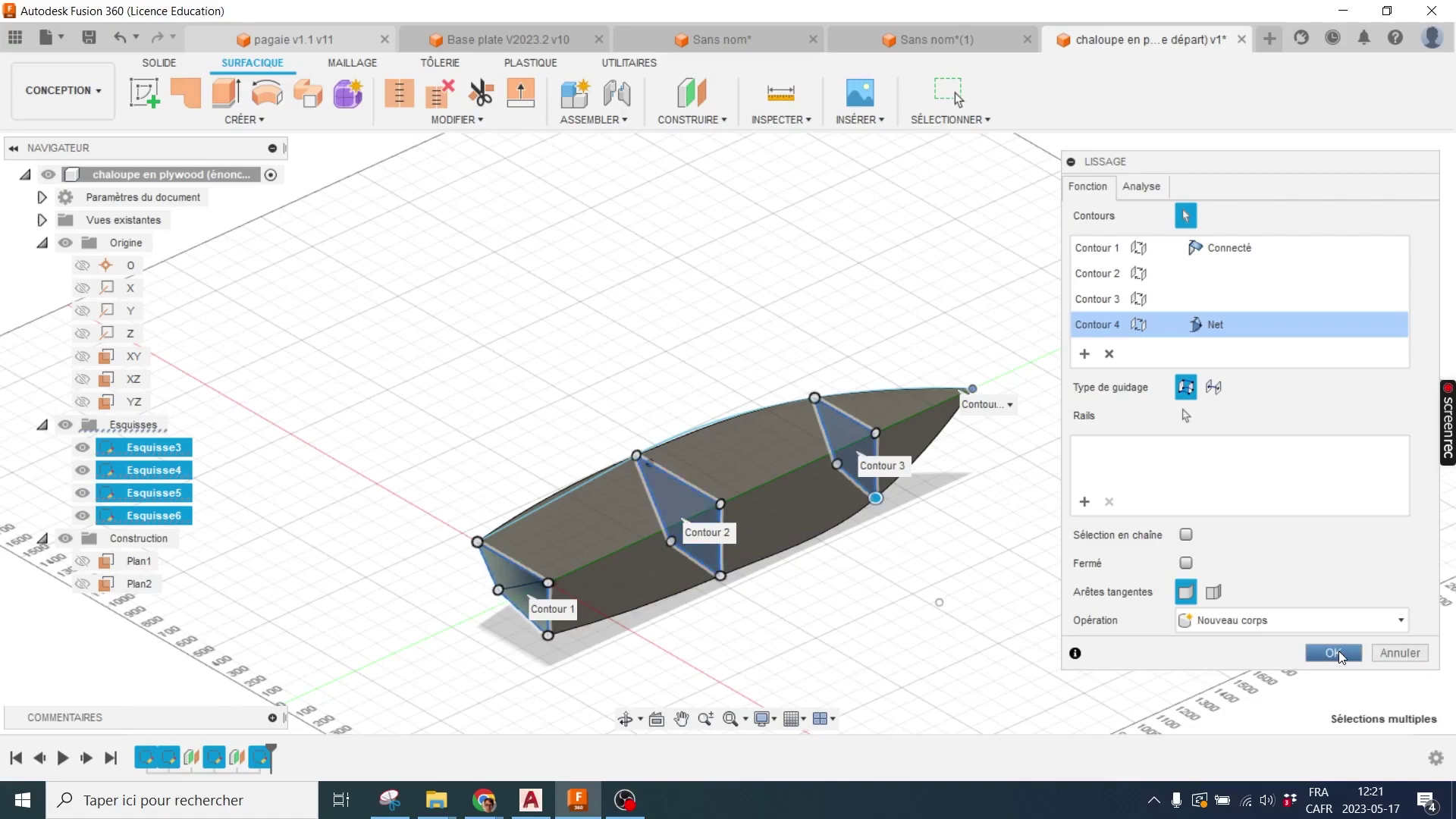
pyautogui.click(1336, 650)
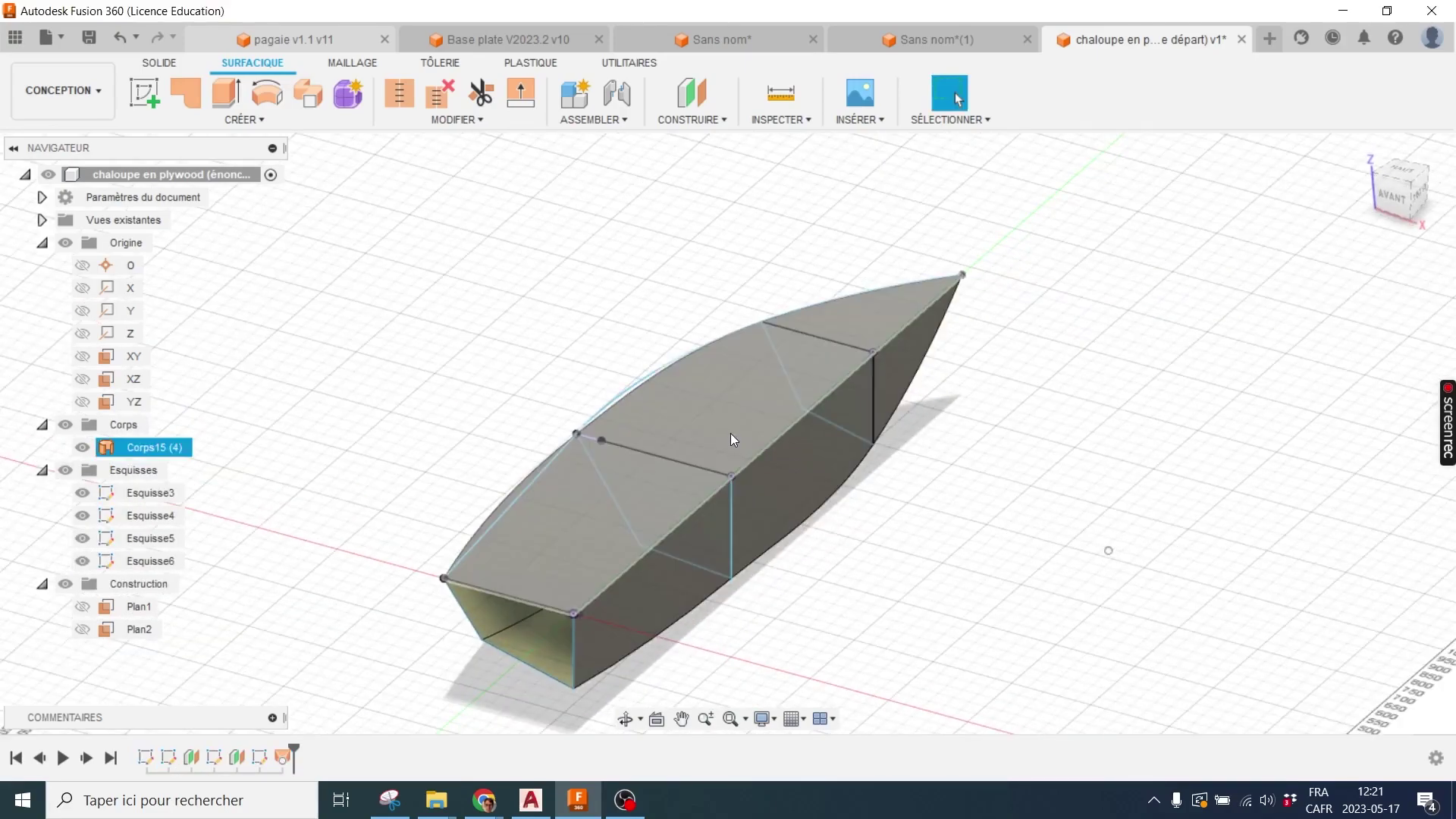
# Delete the flat side face and the top face from the lofted body
pyautogui.click(725, 417)
pyautogui.click(789, 471)
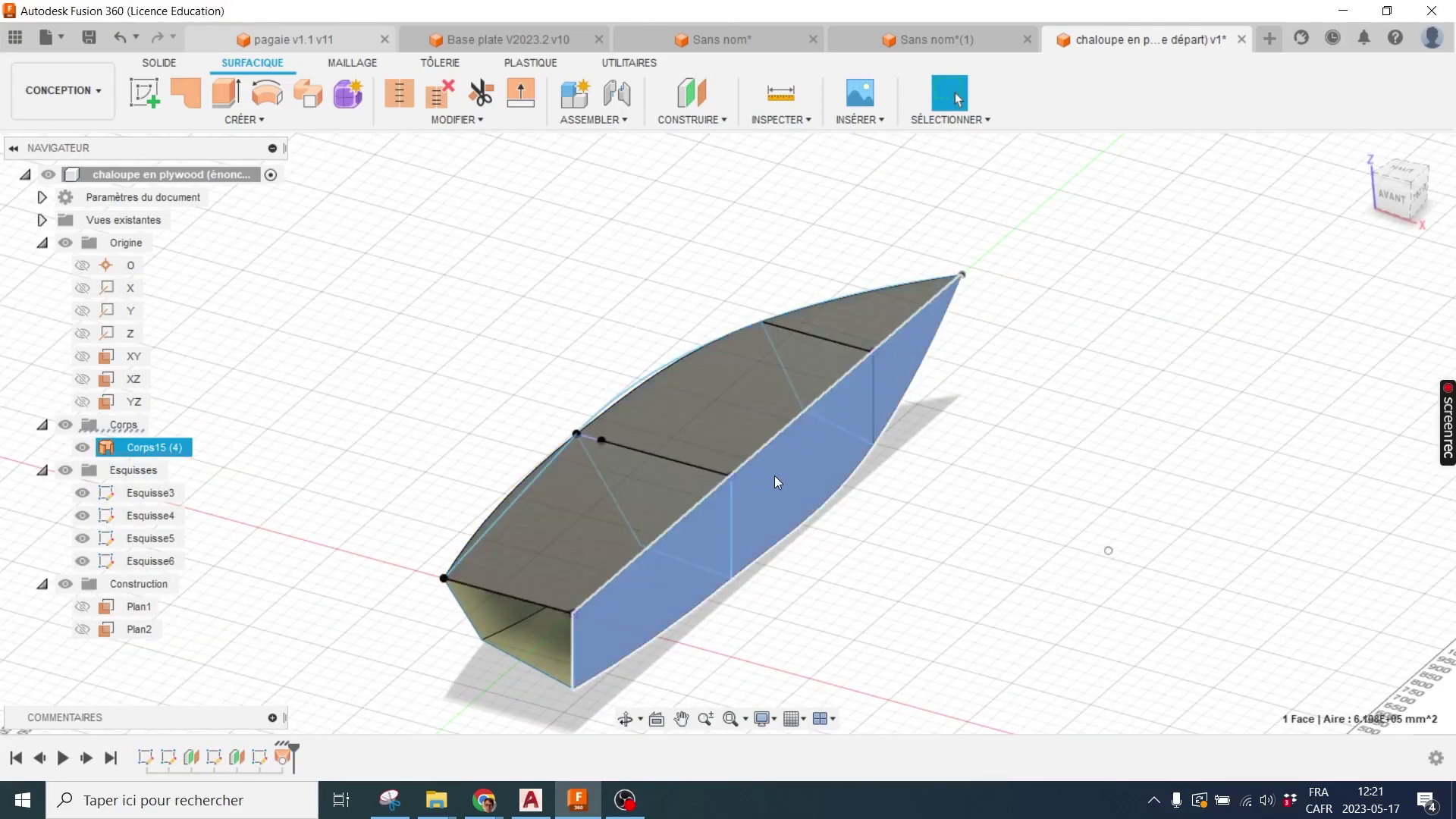
pyautogui.press('Escape')
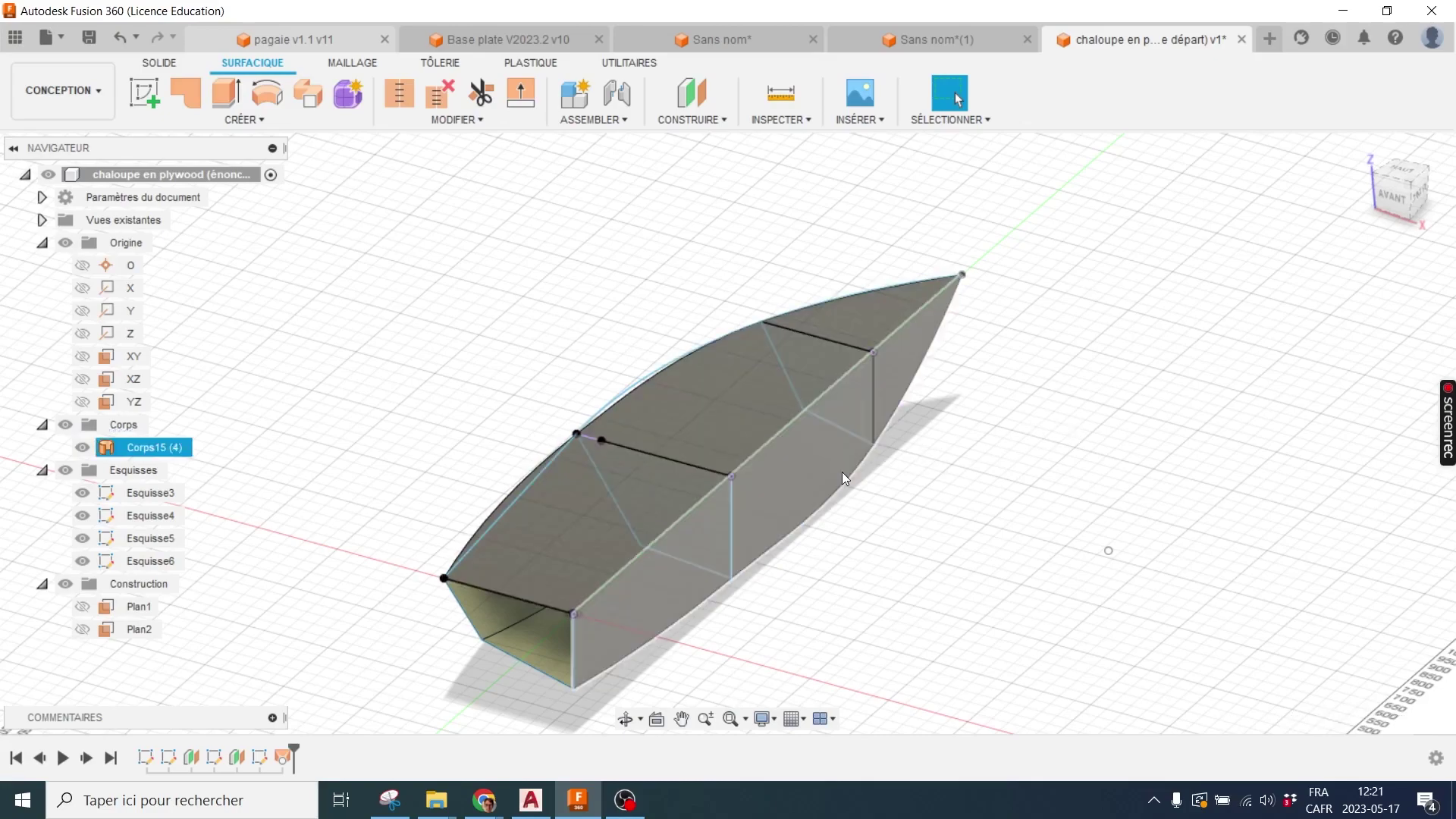
pyautogui.click(793, 467)
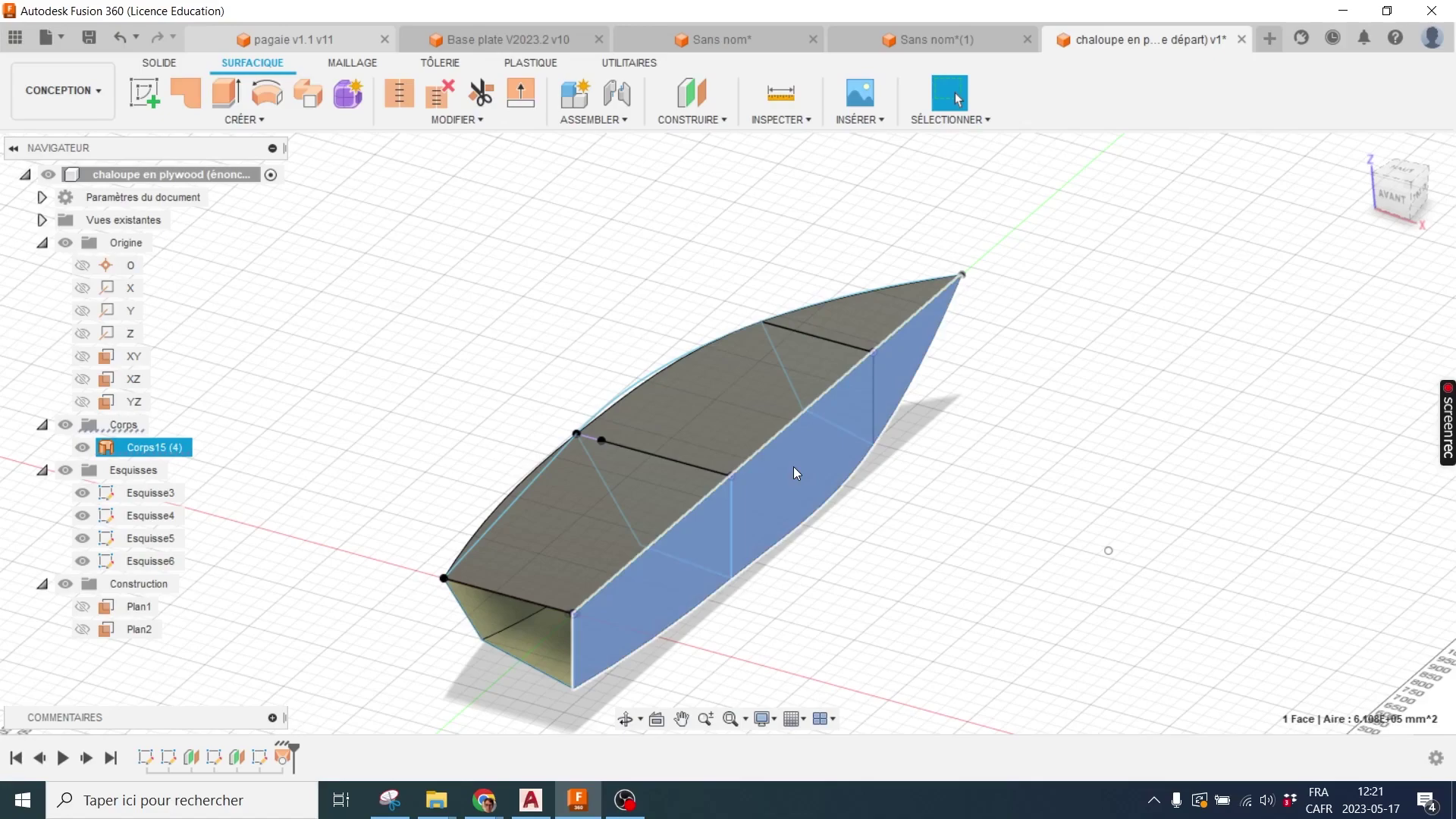
pyautogui.press('Delete')
pyautogui.click(744, 432)
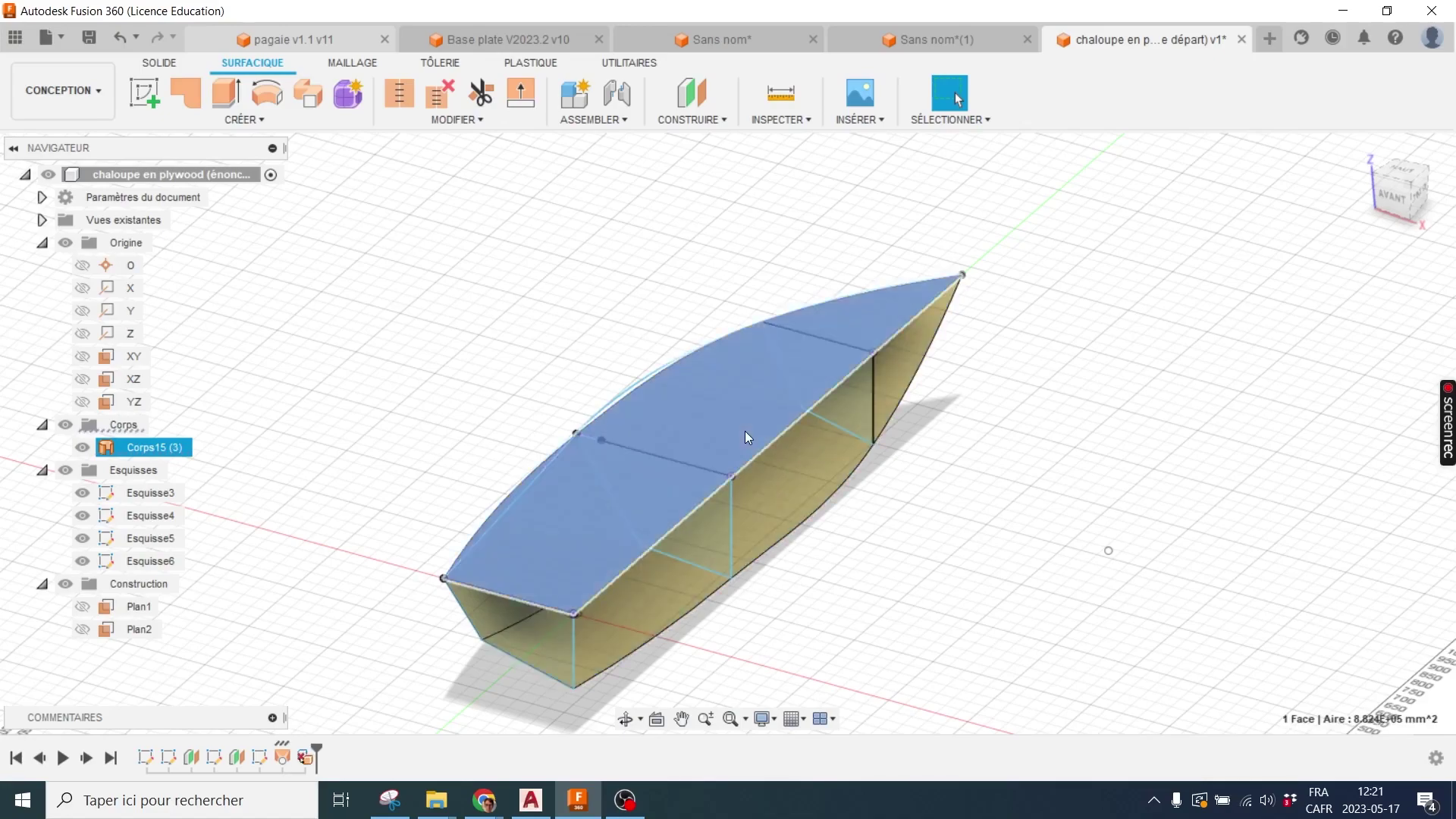
pyautogui.press('Delete')
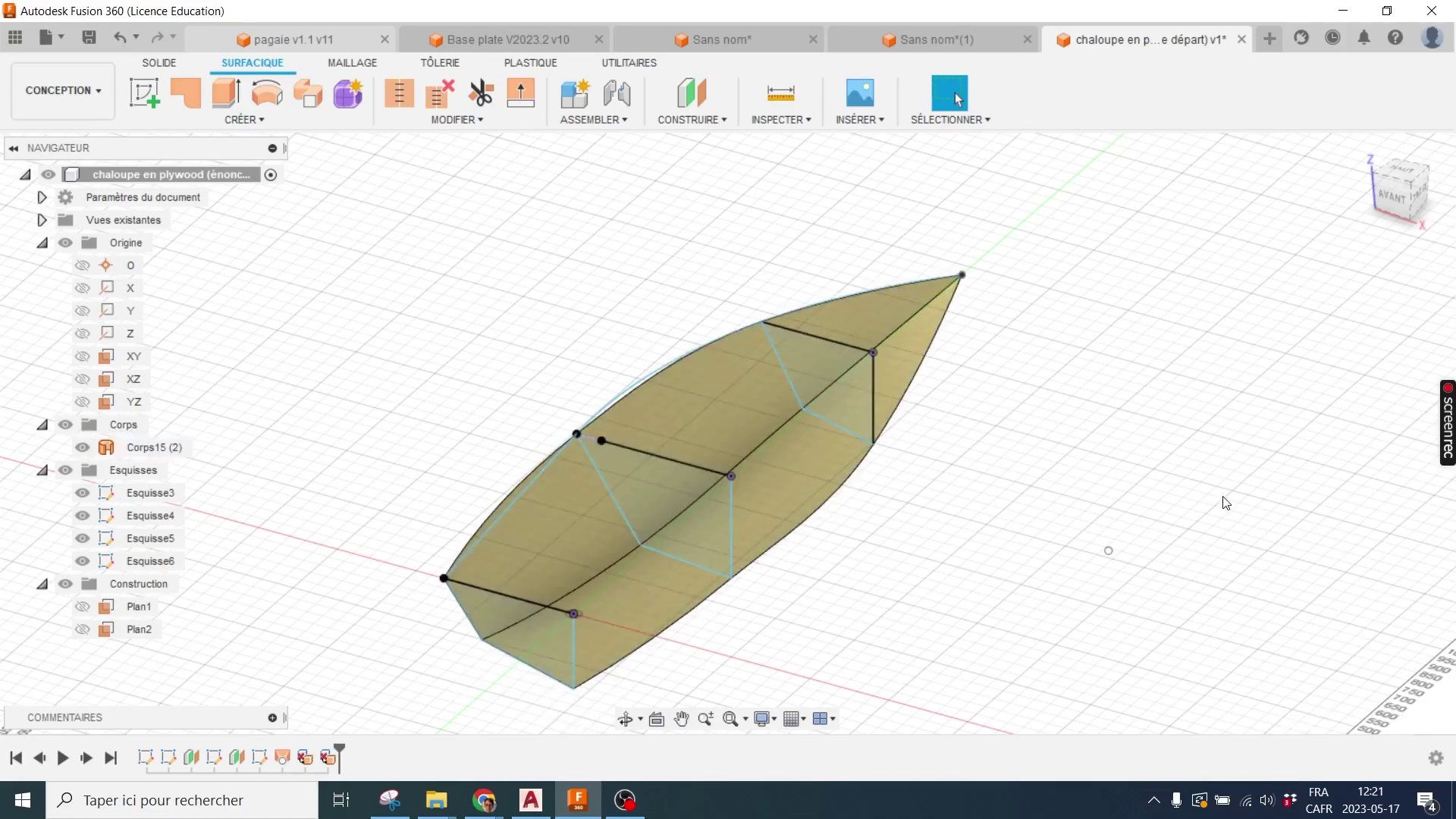
# Orbit around the open half-hull to inspect it from behind and three-quarter view
pyautogui.moveTo(907, 514)
pyautogui.keyDown('shift'); pyautogui.mouseDown(button='middle')
pyautogui.moveTo(764, 420)
pyautogui.moveTo(933, 493)
pyautogui.mouseUp(button='middle'); pyautogui.keyUp('shift')
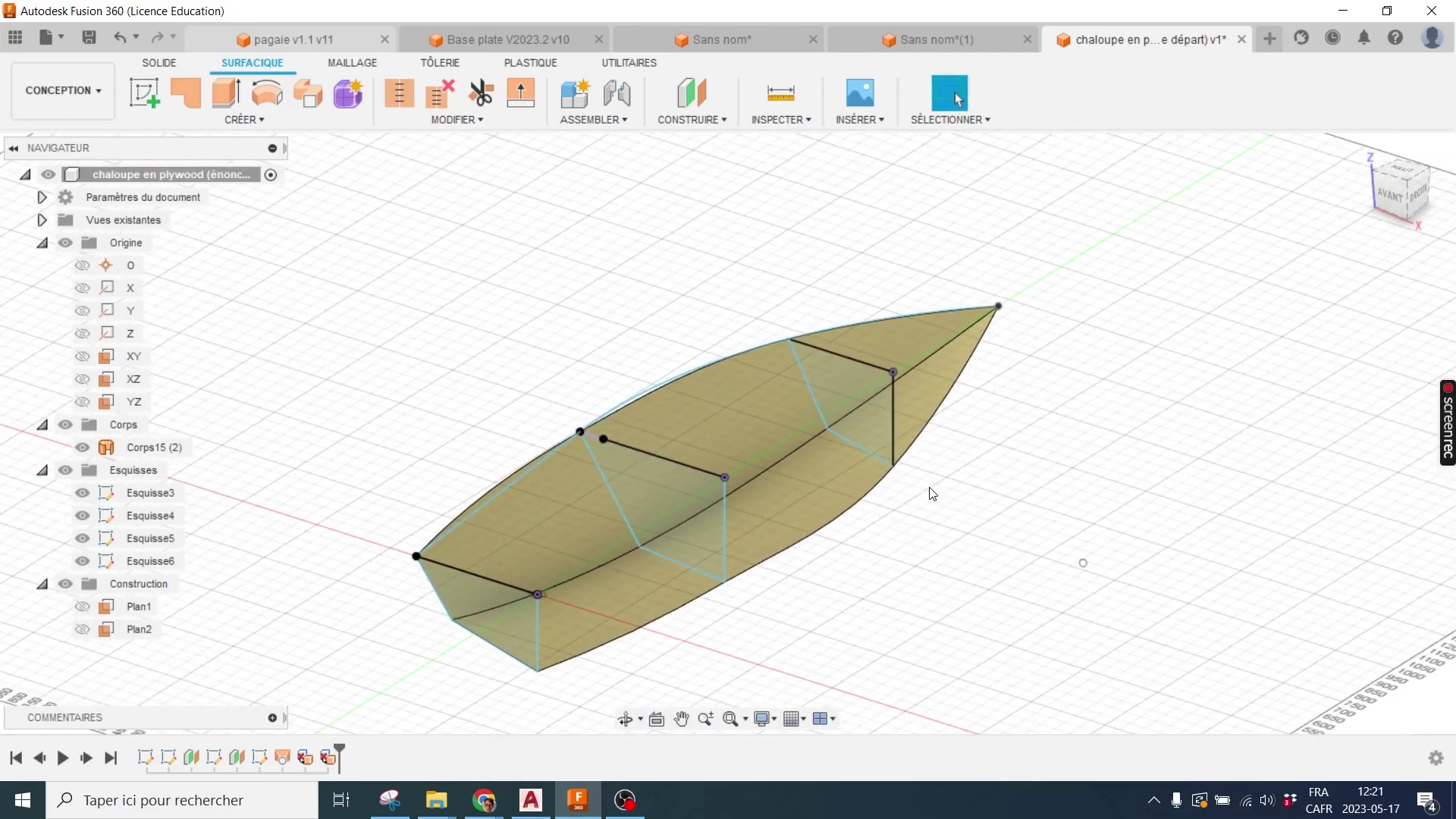
pyautogui.keyDown('shift'); pyautogui.moveTo(825, 477); pyautogui.dragTo(508, 370, button='middle'); pyautogui.keyUp('shift')
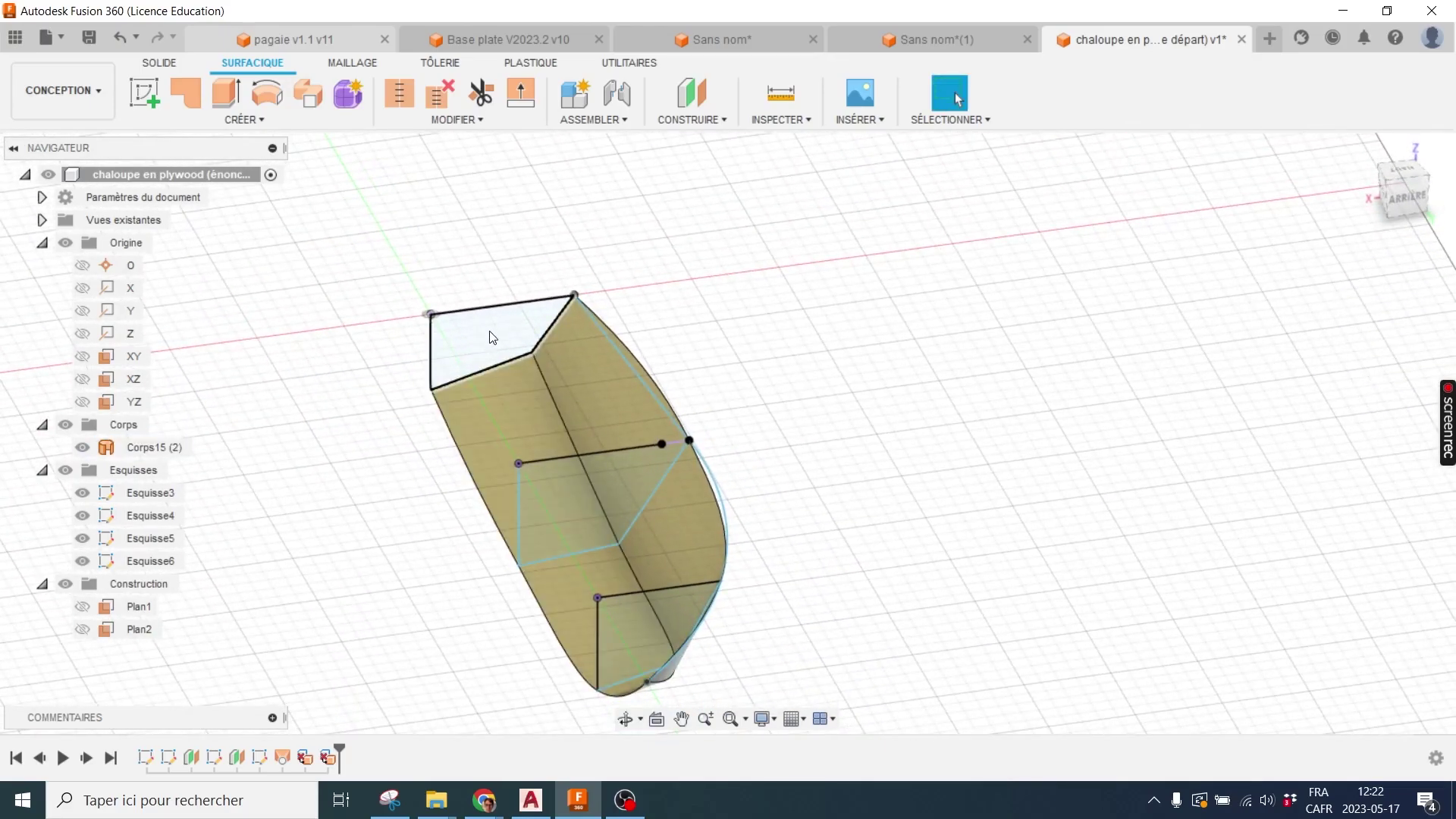
pyautogui.keyDown('shift'); pyautogui.moveTo(508, 346); pyautogui.dragTo(122, 152, button='middle'); pyautogui.keyUp('shift')
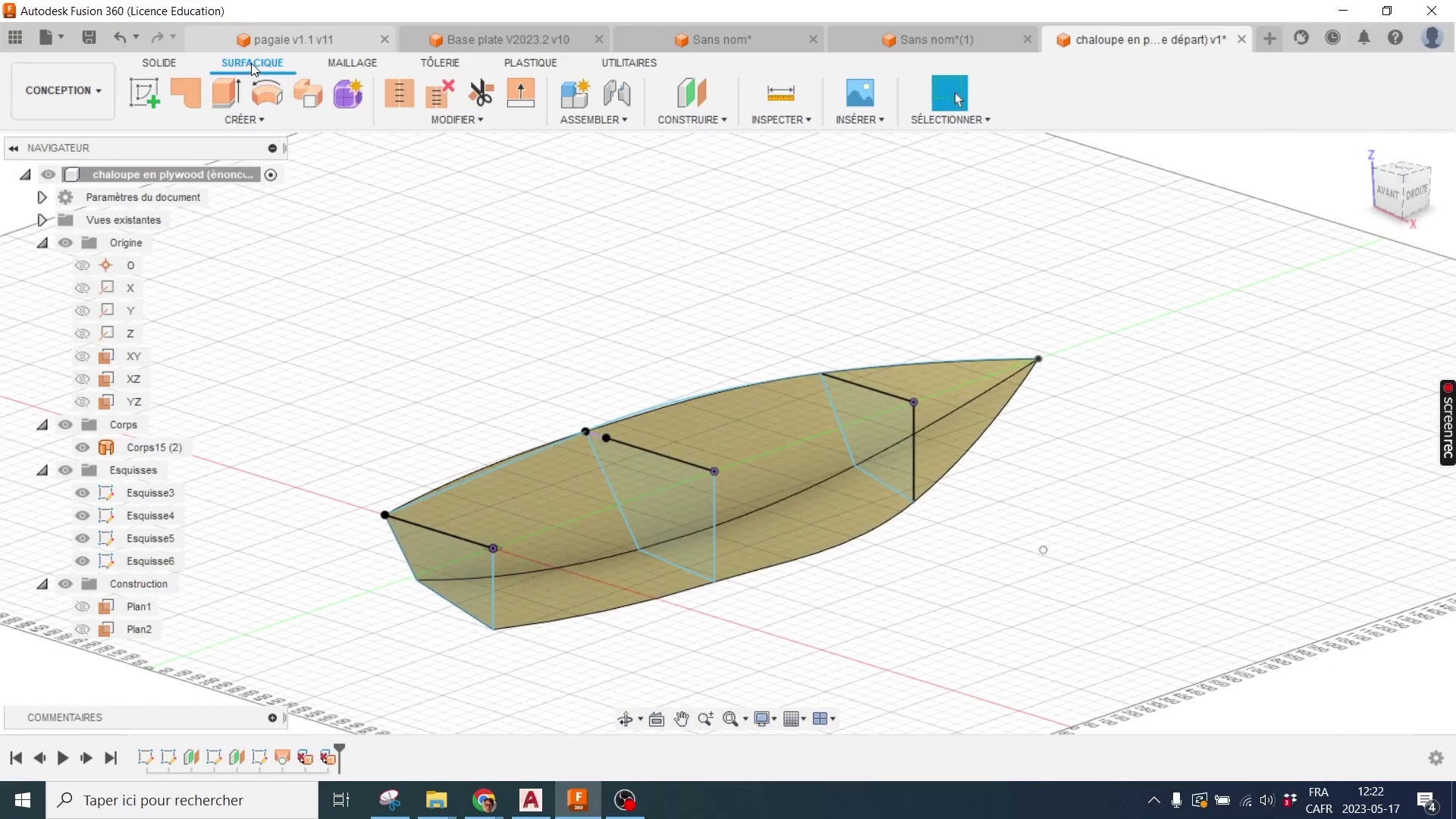
pyautogui.moveTo(185, 92)
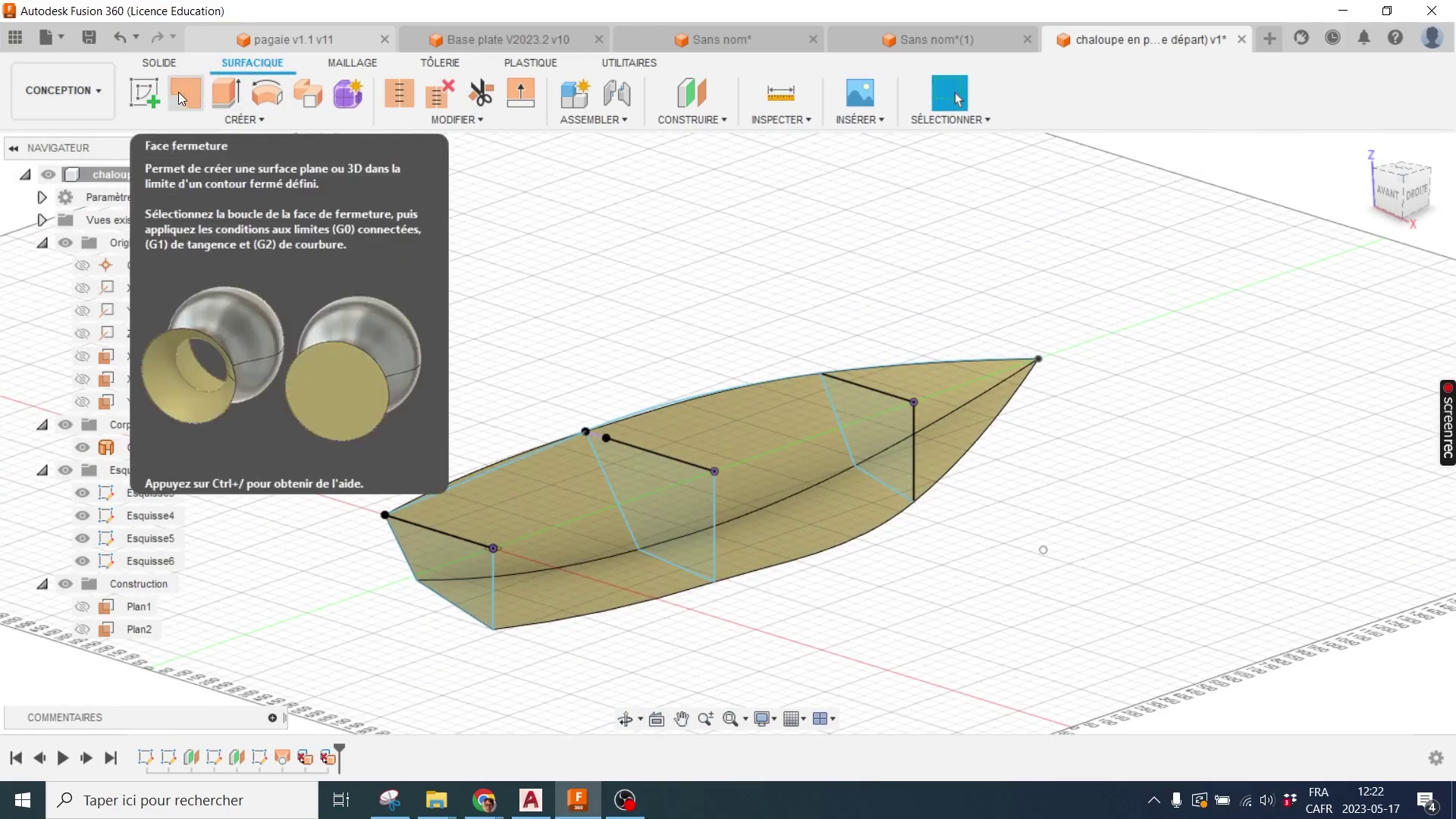
# Close the transom with a Face fermeture patch bounded by the transom outline, as a new body
pyautogui.click(179, 92)
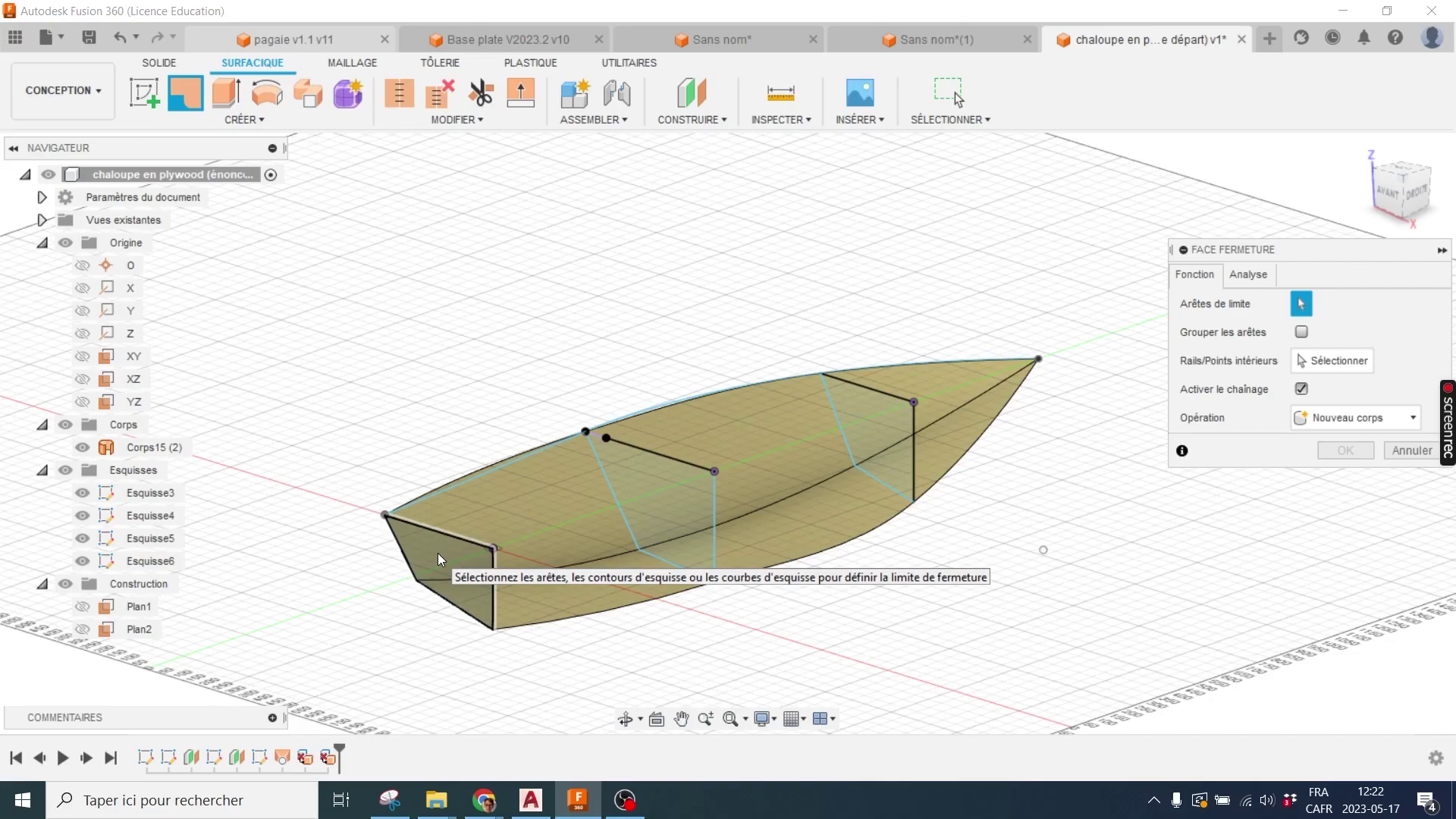
pyautogui.click(419, 585)
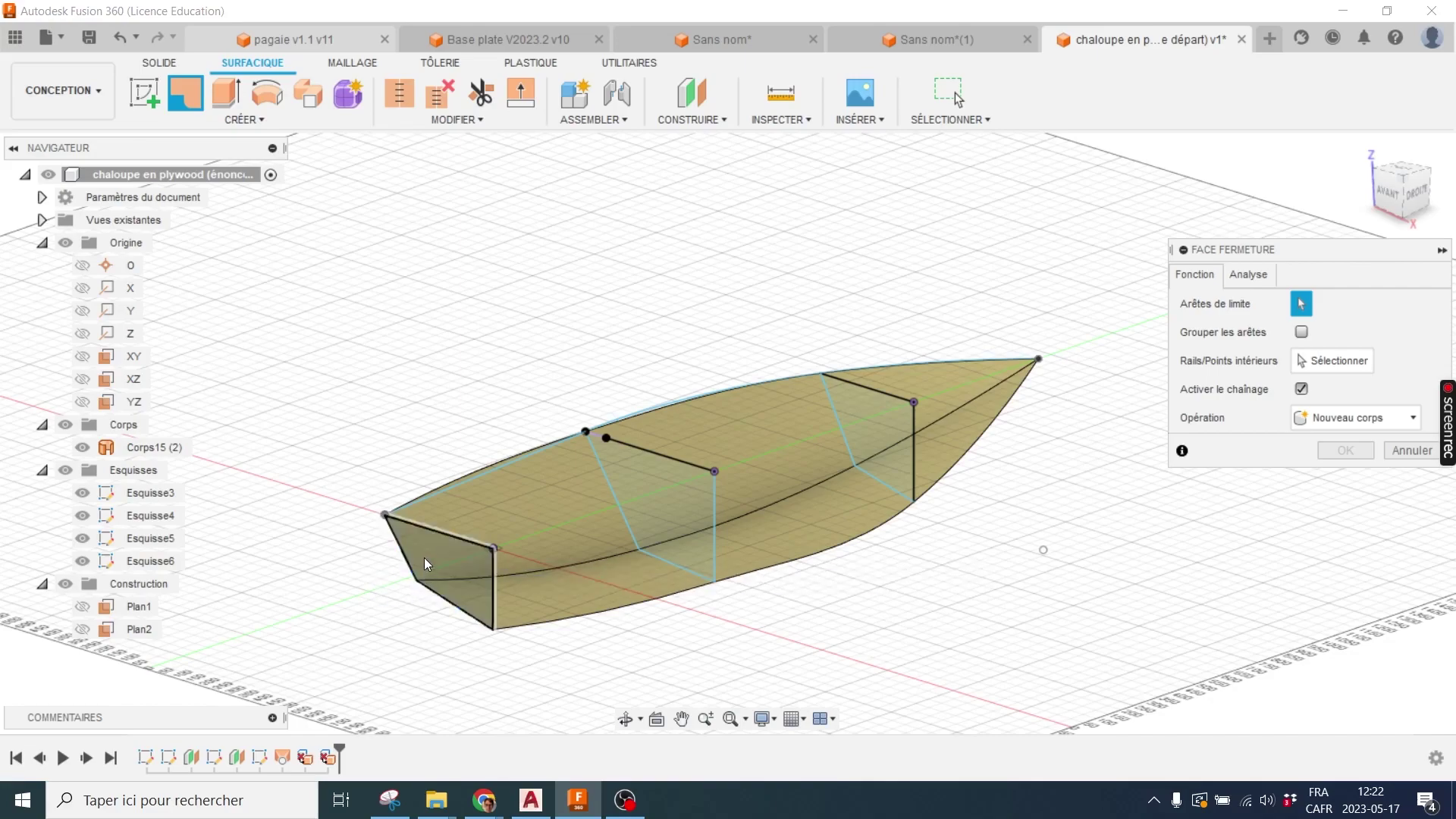
pyautogui.scroll(3, 434, 554)
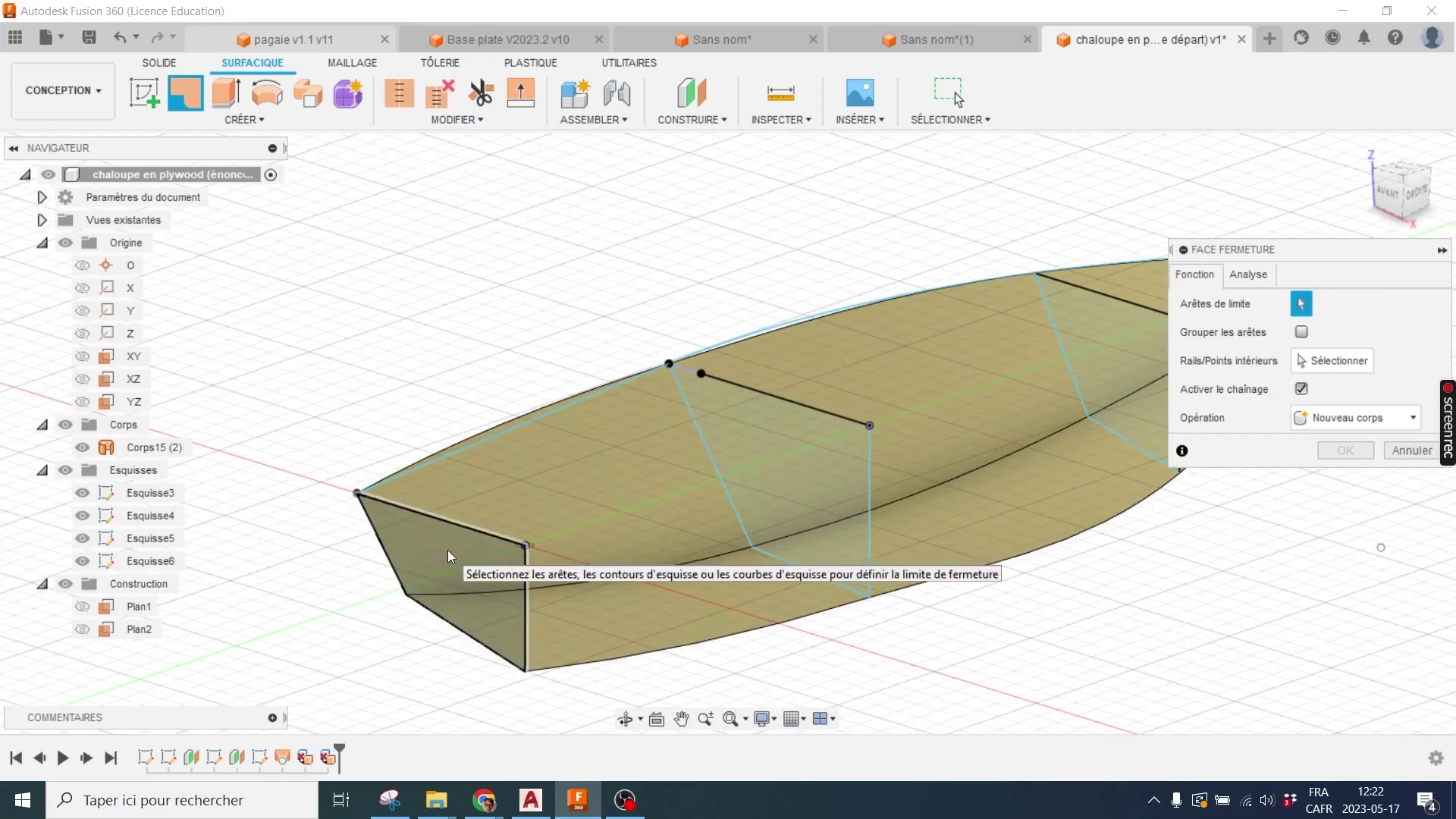
pyautogui.click(421, 547)
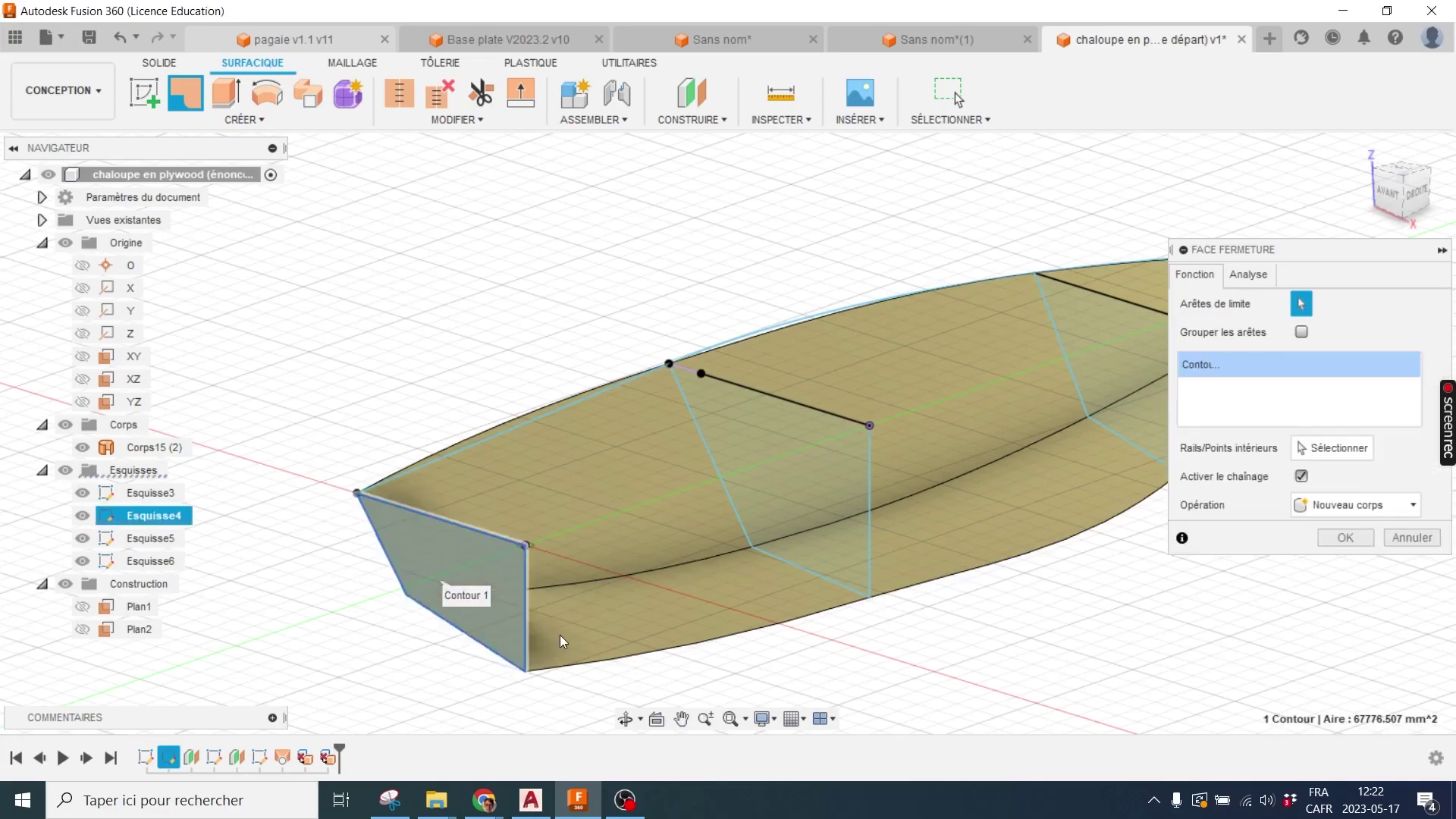
pyautogui.moveTo(628, 576)
pyautogui.keyDown('shift'); pyautogui.mouseDown(button='middle')
pyautogui.moveTo(504, 575)
pyautogui.moveTo(432, 546)
pyautogui.mouseUp(button='middle'); pyautogui.keyUp('shift')
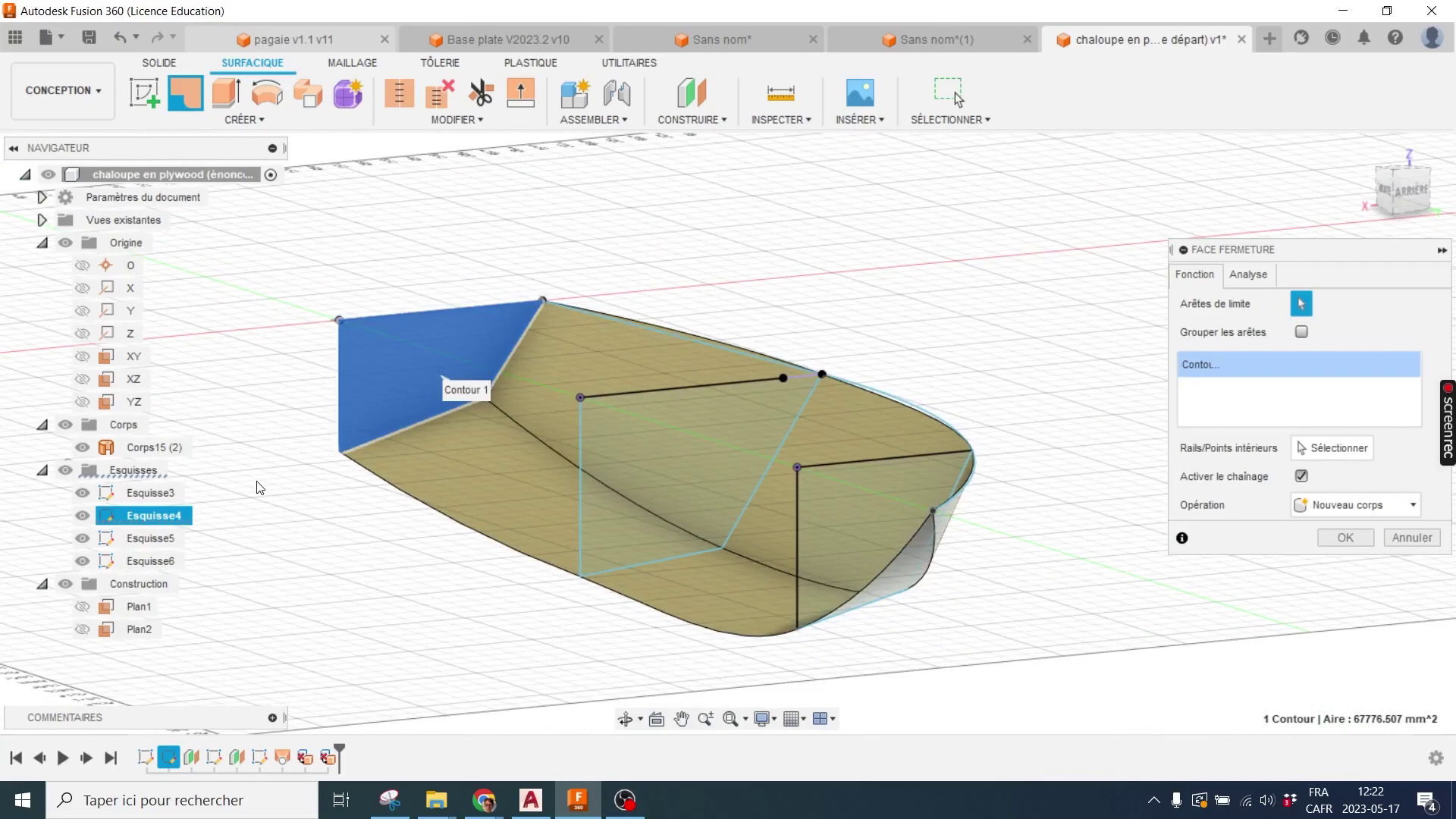
pyautogui.click(1344, 540)
pyautogui.moveTo(1129, 540)
pyautogui.keyDown('shift'); pyautogui.mouseDown(button='middle')
pyautogui.moveTo(777, 541)
pyautogui.moveTo(834, 527)
pyautogui.moveTo(969, 539)
pyautogui.moveTo(1001, 559)
pyautogui.moveTo(948, 511)
pyautogui.moveTo(929, 556)
pyautogui.moveTo(758, 412)
pyautogui.moveTo(754, 440)
pyautogui.mouseUp(button='middle'); pyautogui.keyUp('shift')
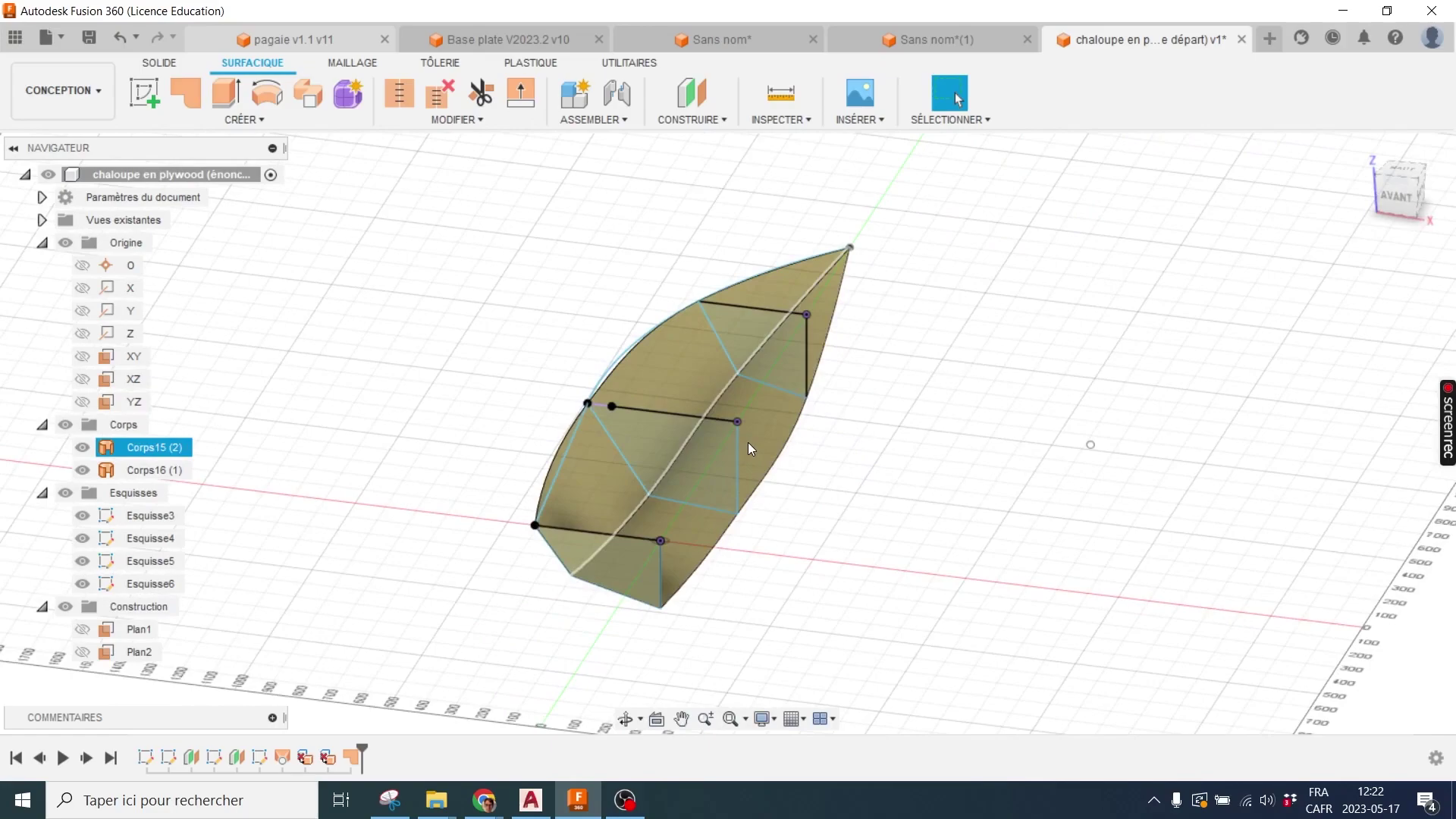
# Start the Symétrie miroir command from the surface CRÉER menu
pyautogui.click(243, 119)
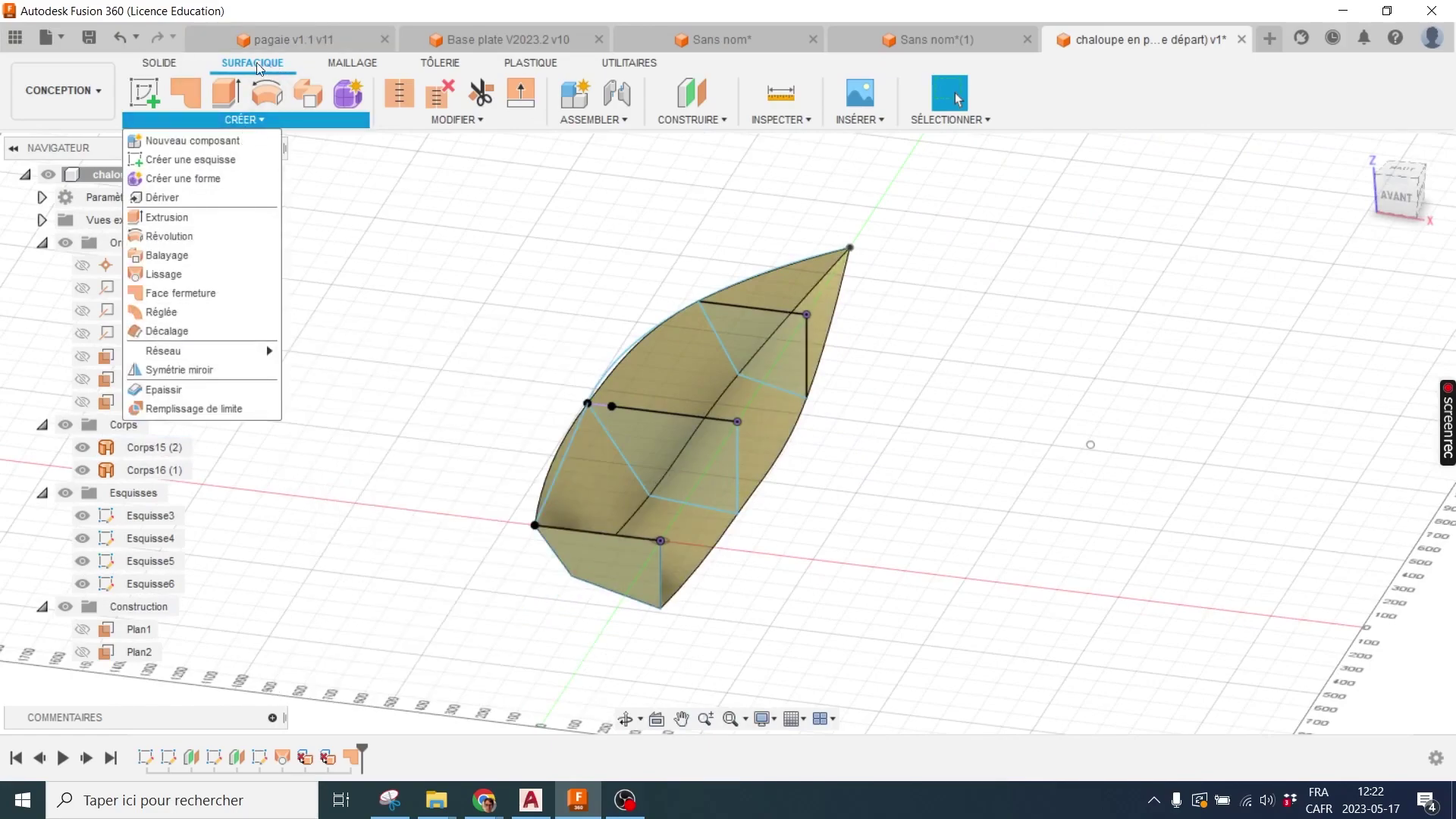
pyautogui.click(160, 68)
pyautogui.click(243, 119)
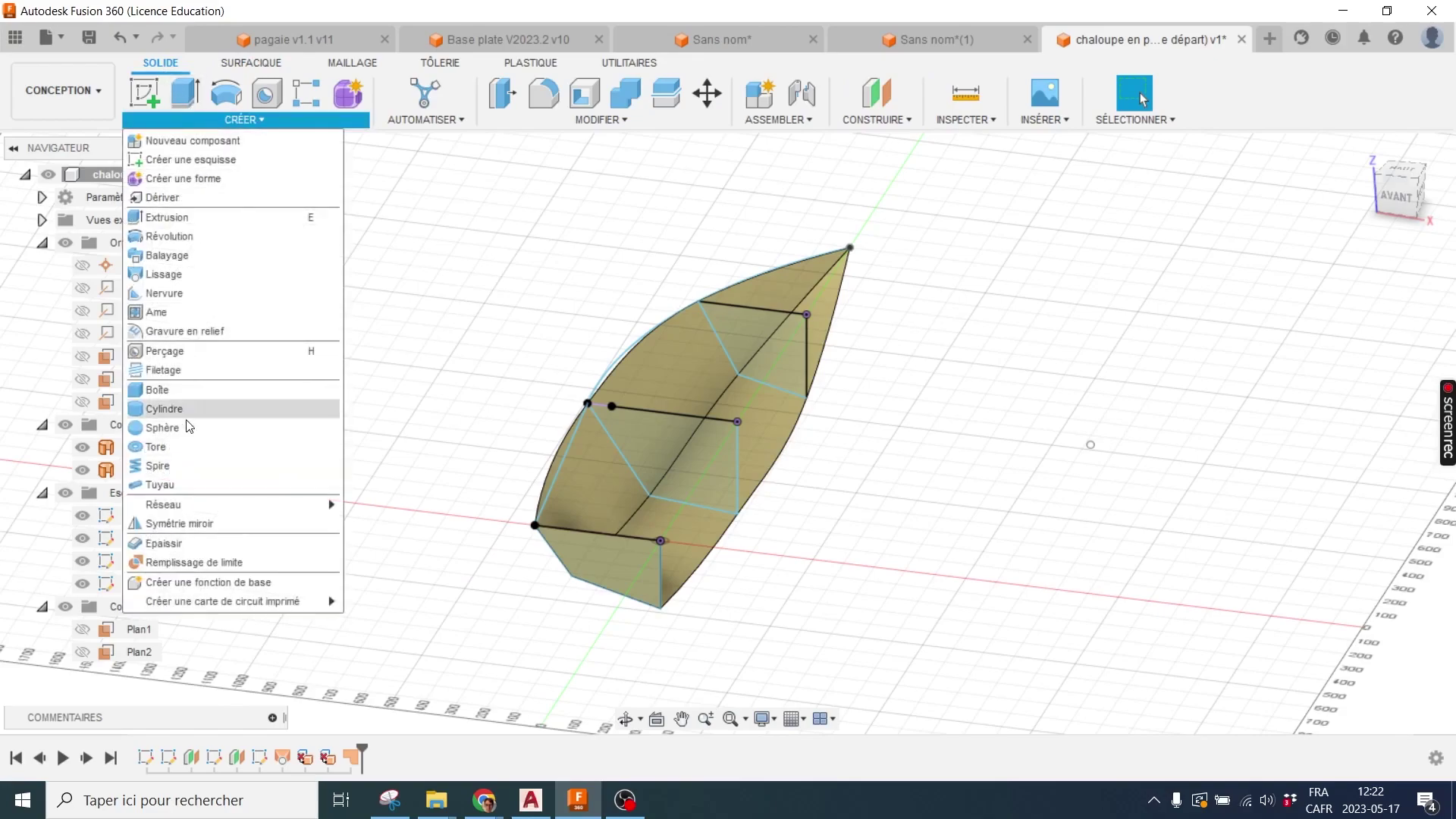
pyautogui.click(253, 63)
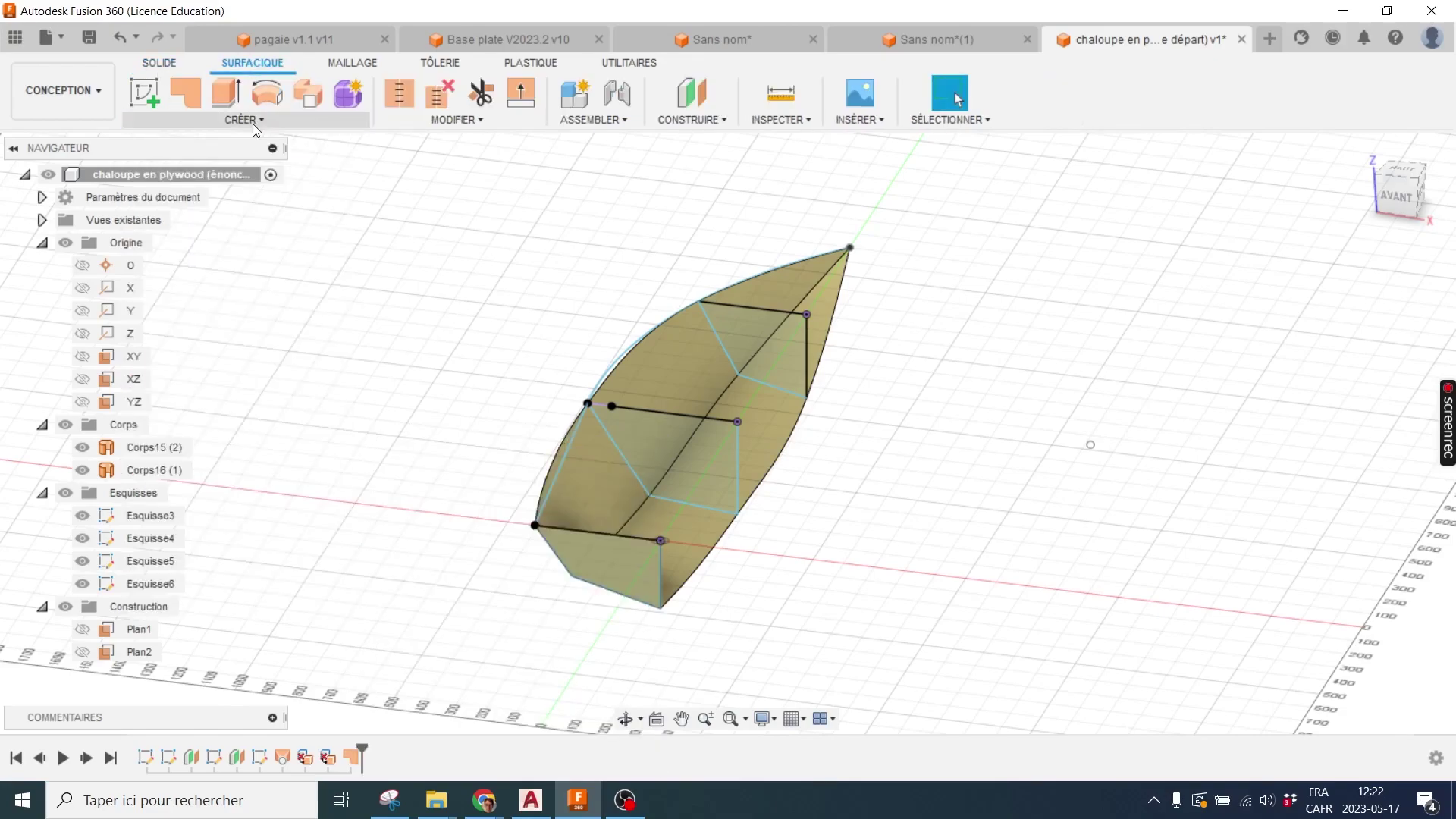
pyautogui.click(242, 119)
pyautogui.click(212, 379)
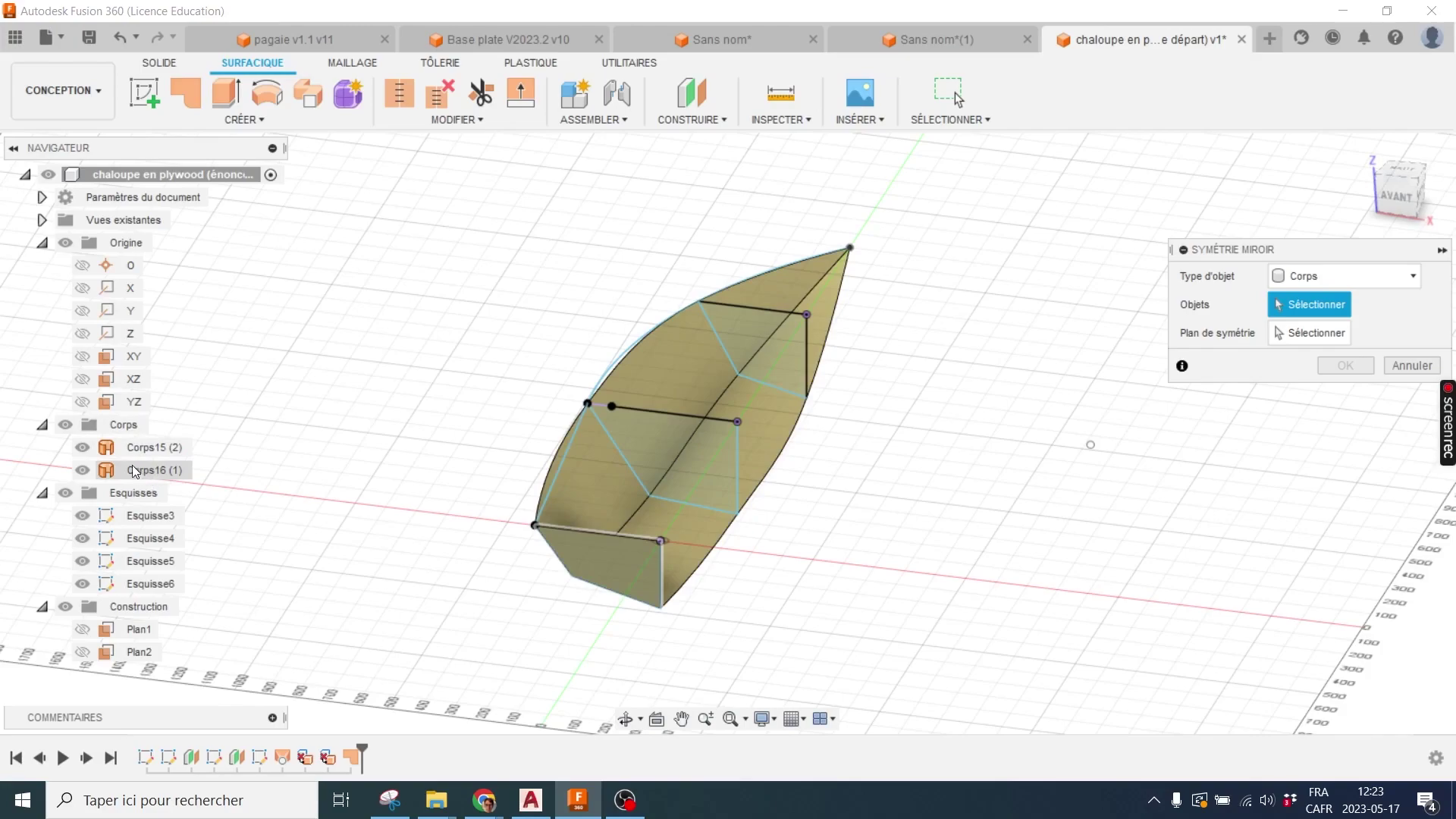
# Mirror bodies Corps15 and Corps16 across the YZ plane to preview the full boat
pyautogui.click(147, 449)
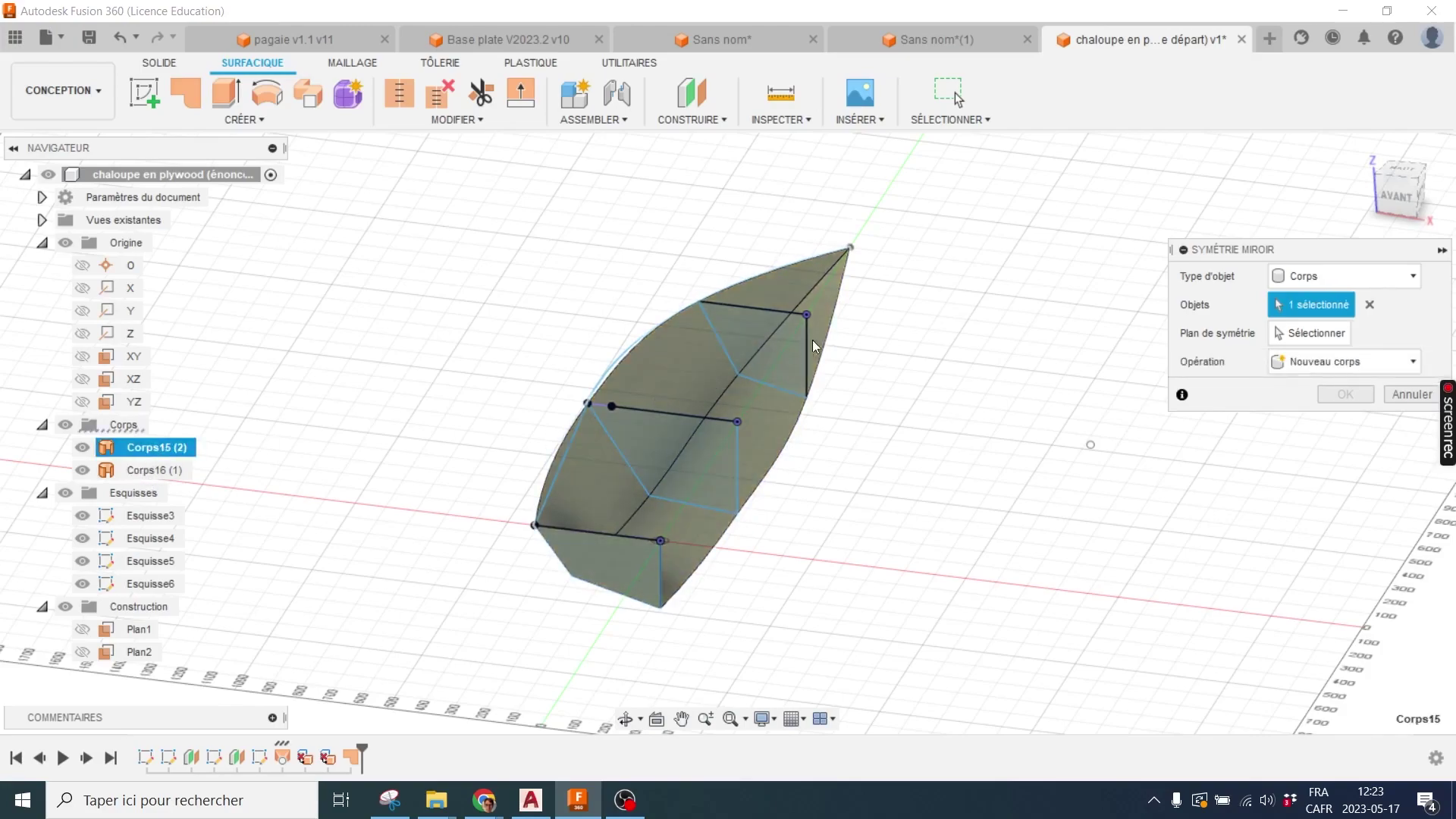
pyautogui.click(622, 573)
pyautogui.click(621, 570)
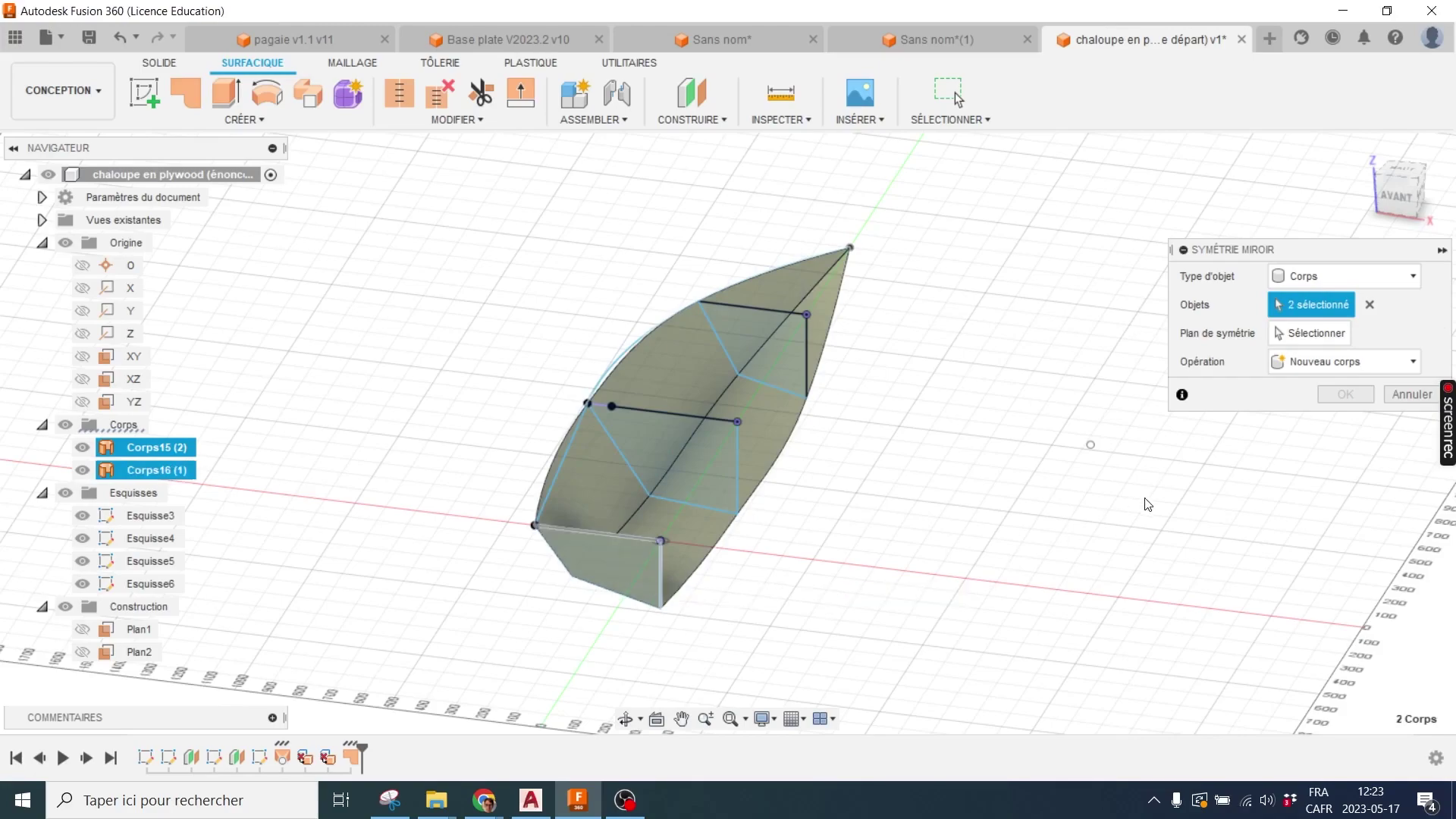
pyautogui.click(1305, 335)
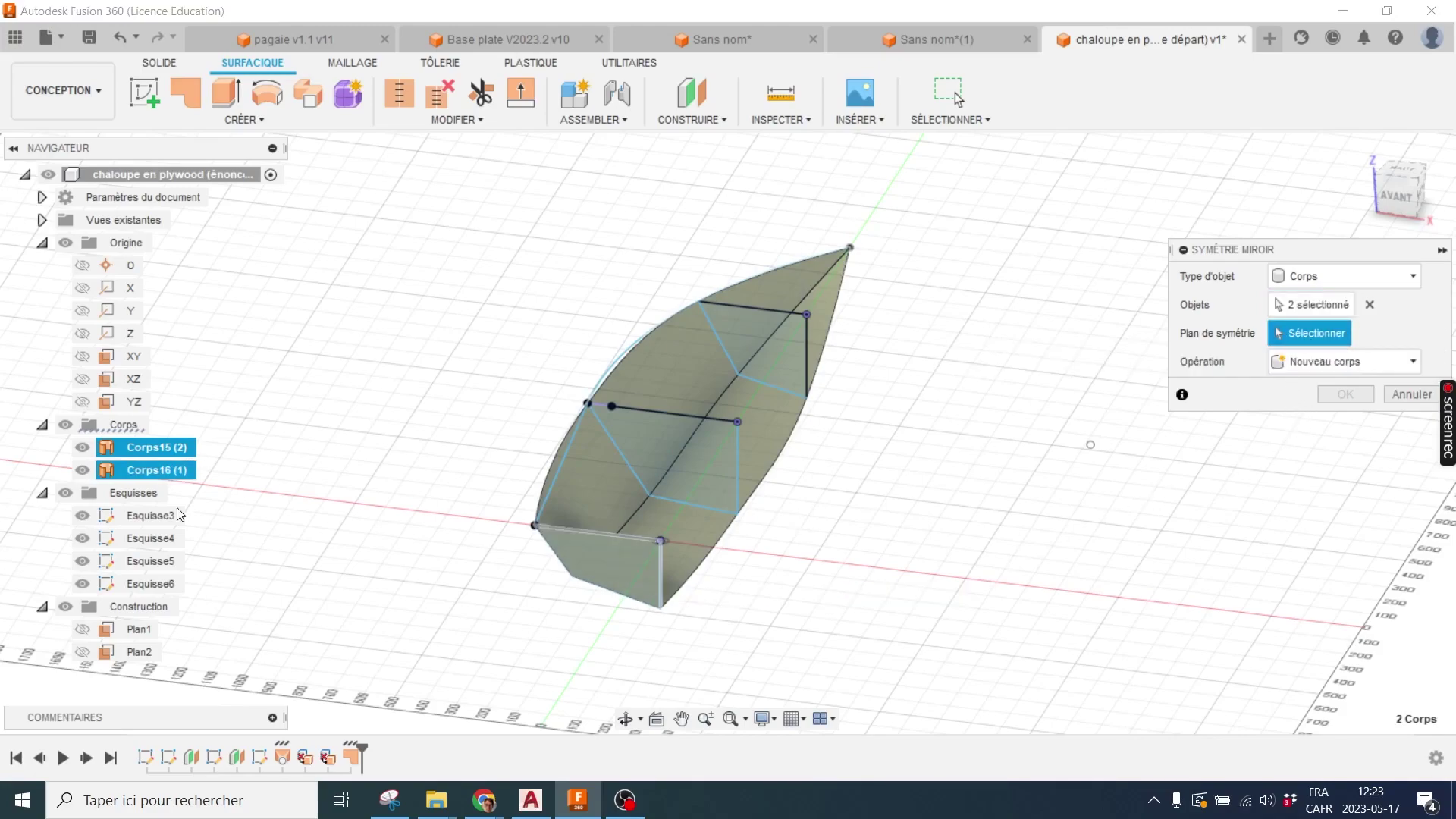
pyautogui.click(110, 399)
pyautogui.moveTo(890, 536)
pyautogui.keyDown('shift'); pyautogui.mouseDown(button='middle')
pyautogui.moveTo(688, 572)
pyautogui.moveTo(403, 322)
pyautogui.mouseUp(button='middle'); pyautogui.keyUp('shift')
pyautogui.scroll(2, 404, 322)
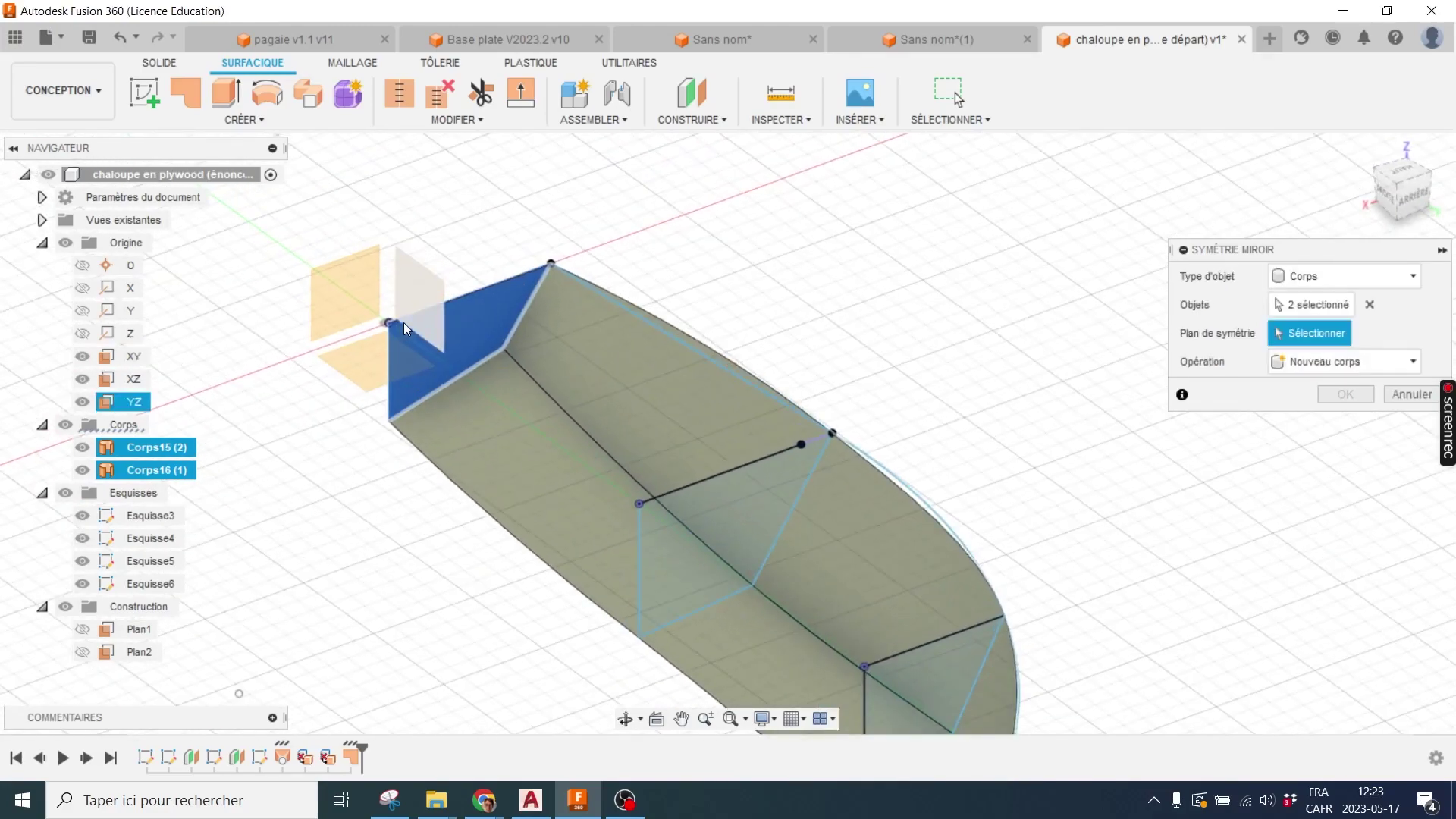
pyautogui.click(413, 283)
pyautogui.moveTo(622, 539)
pyautogui.keyDown('shift'); pyautogui.mouseDown(button='middle')
pyautogui.moveTo(840, 560)
pyautogui.moveTo(971, 403)
pyautogui.mouseUp(button='middle'); pyautogui.keyUp('shift')
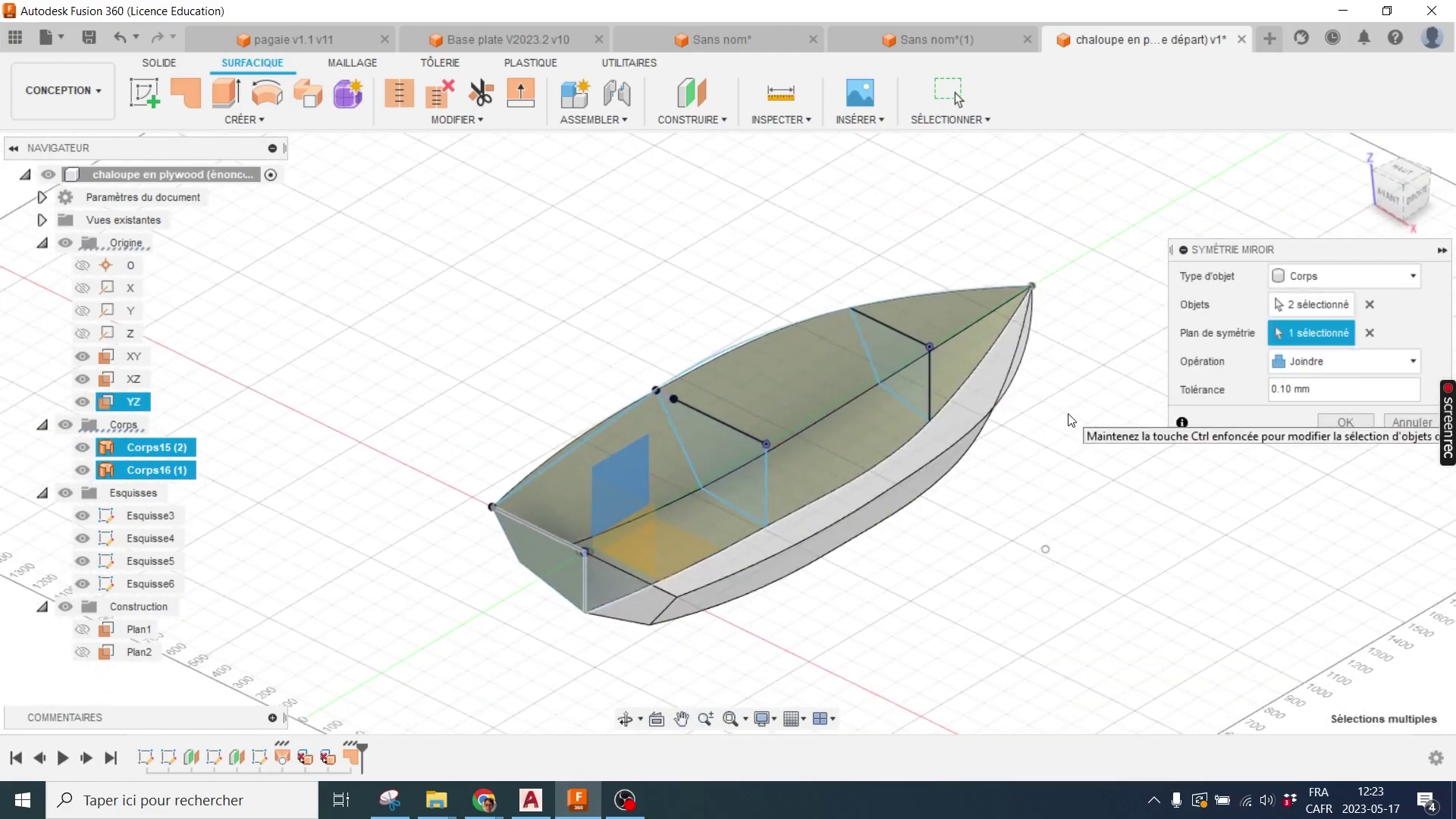
# Finish the mirror that joins both hull halves, then hide hull body Corps15
pyautogui.click(1348, 422)
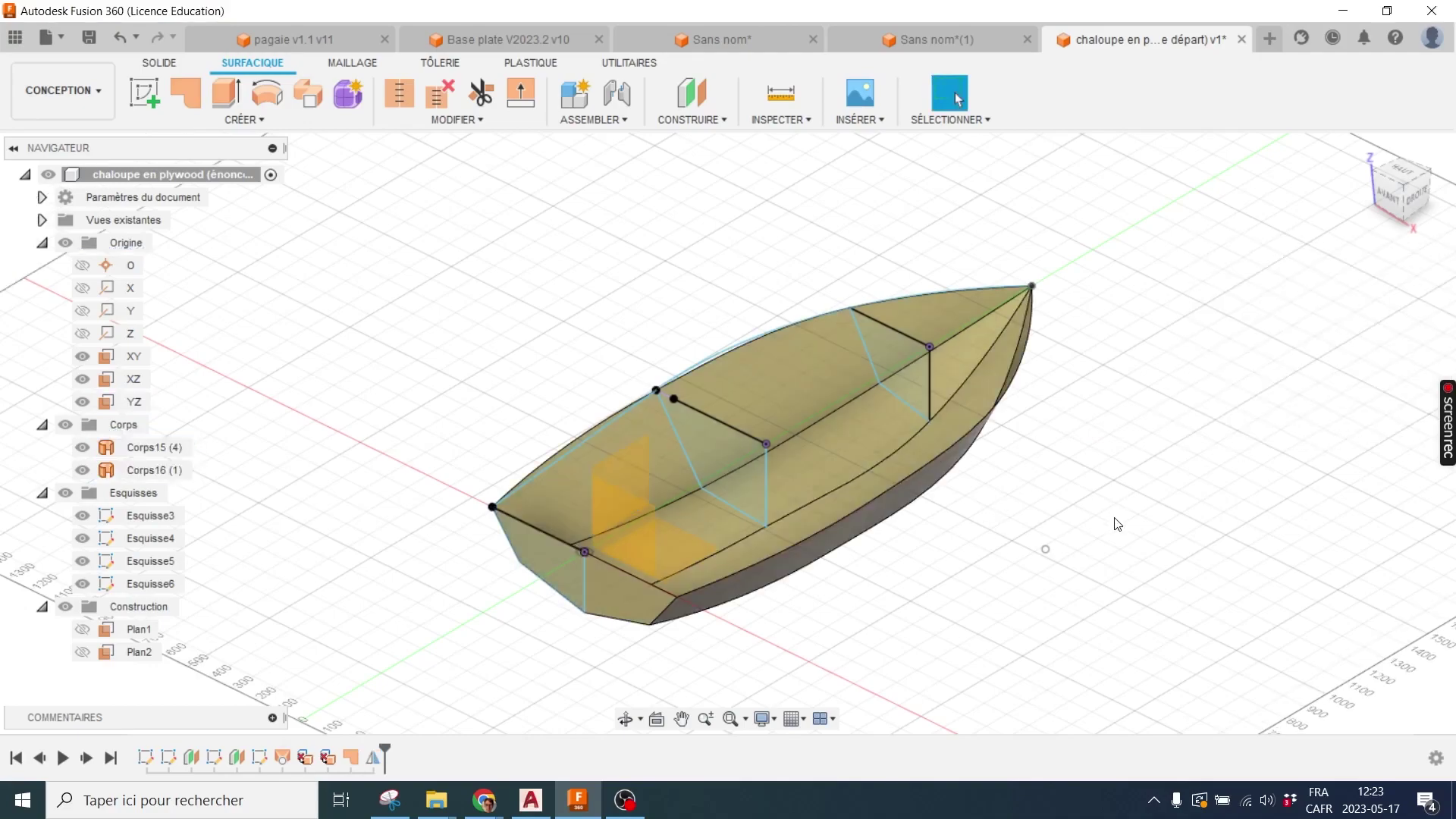
pyautogui.moveTo(1117, 523)
pyautogui.keyDown('shift'); pyautogui.mouseDown(button='middle')
pyautogui.moveTo(795, 432)
pyautogui.moveTo(531, 394)
pyautogui.mouseUp(button='middle'); pyautogui.keyUp('shift')
pyautogui.click(106, 447)
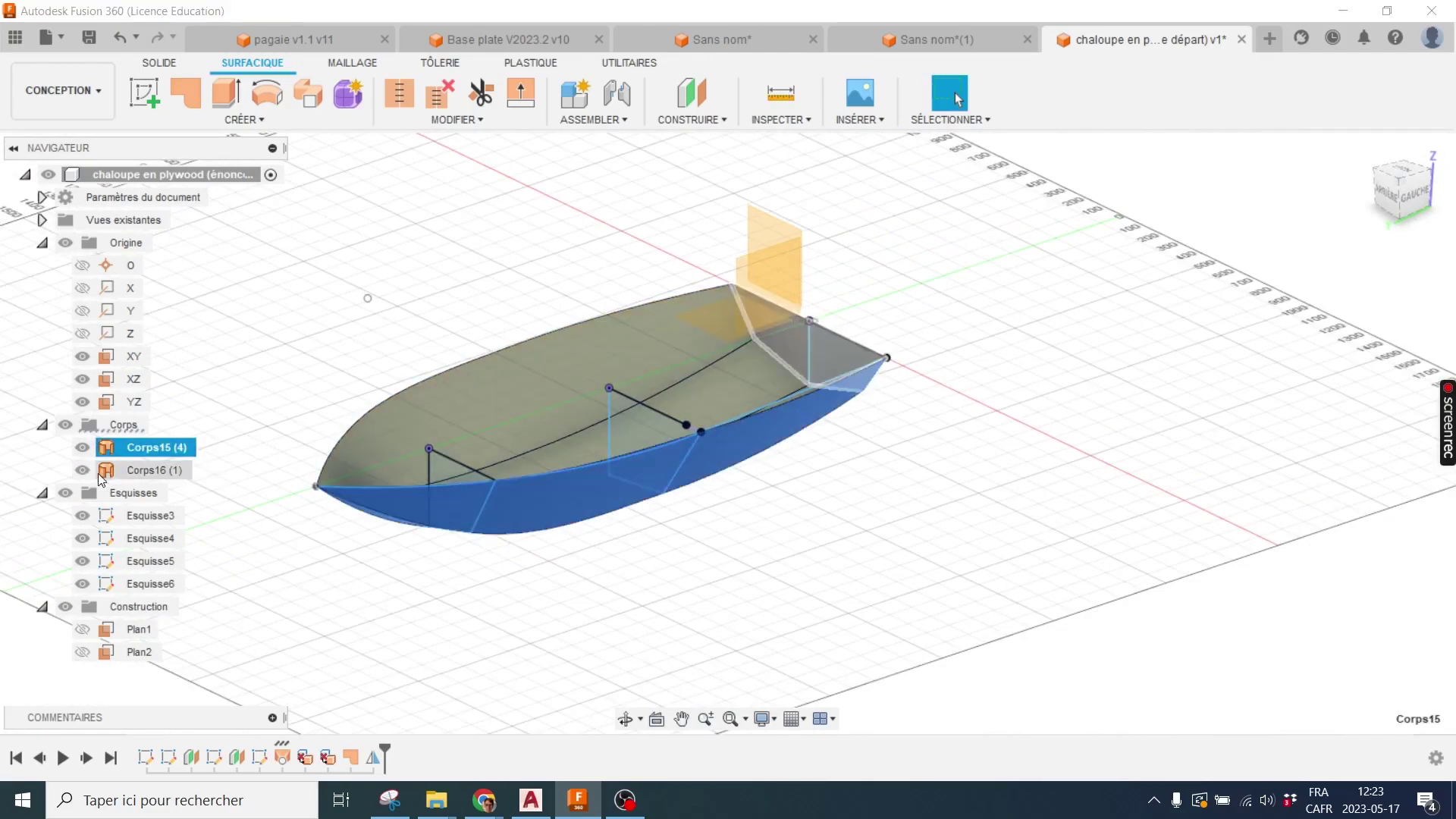
pyautogui.click(82, 447)
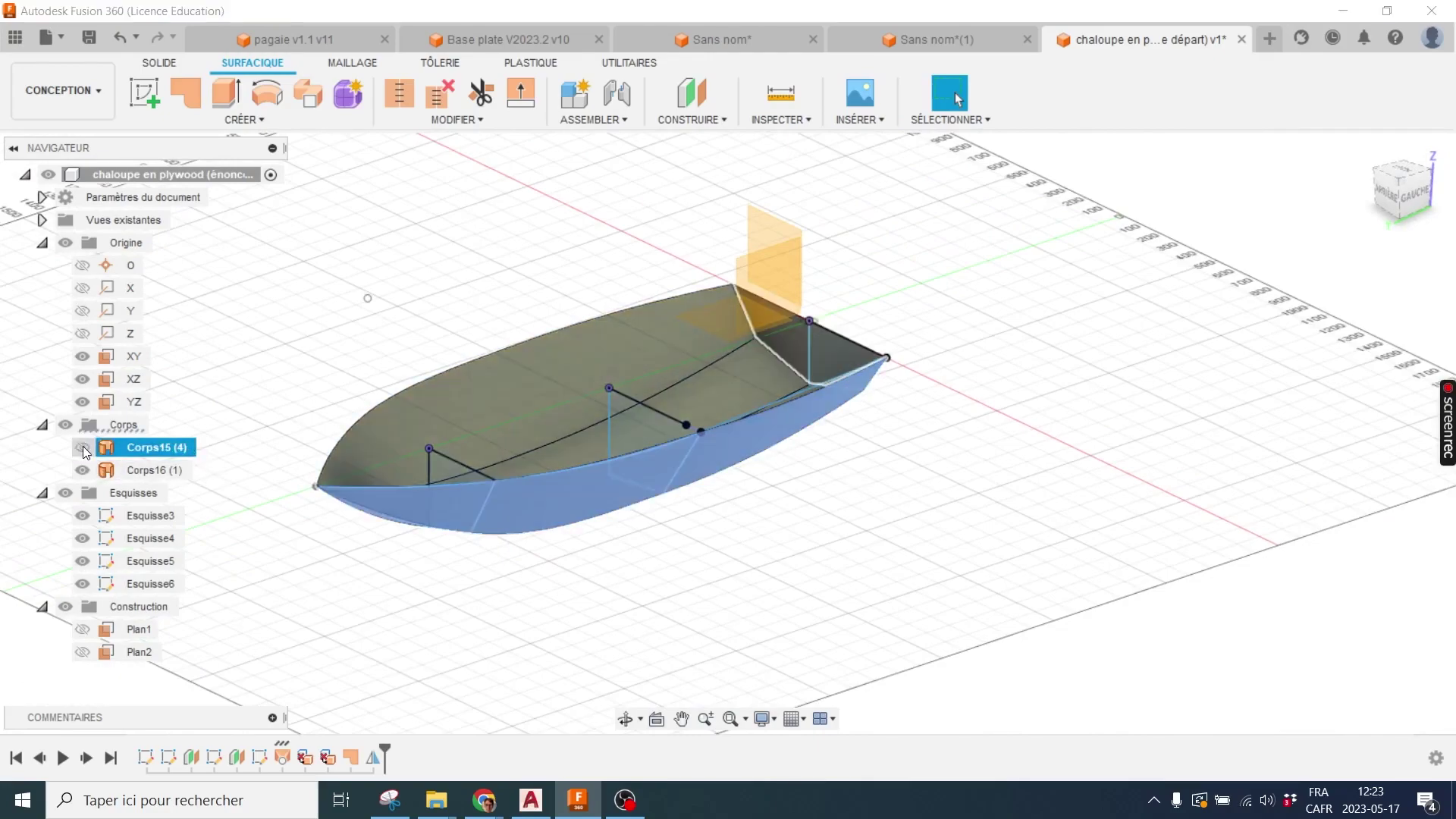
pyautogui.click(1028, 444)
pyautogui.keyDown('shift'); pyautogui.moveTo(932, 497); pyautogui.dragTo(698, 495, button='middle'); pyautogui.keyUp('shift')
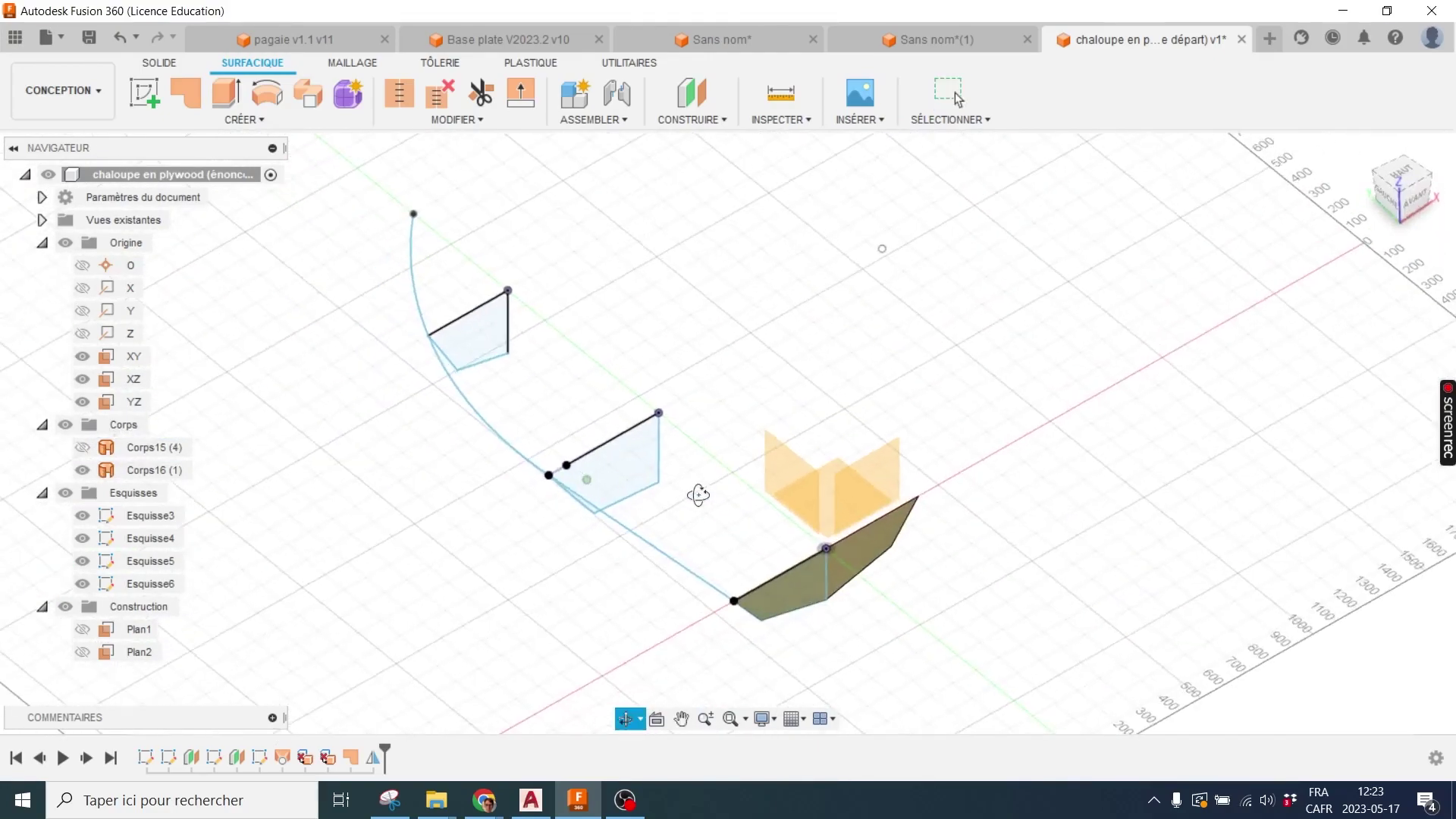
# Toggle the hull's visibility until only the transom body is shown
pyautogui.click(82, 447)
pyautogui.moveTo(363, 516)
pyautogui.keyDown('shift'); pyautogui.mouseDown(button='middle')
pyautogui.moveTo(554, 497)
pyautogui.moveTo(514, 485)
pyautogui.mouseUp(button='middle'); pyautogui.keyUp('shift')
pyautogui.click(514, 489)
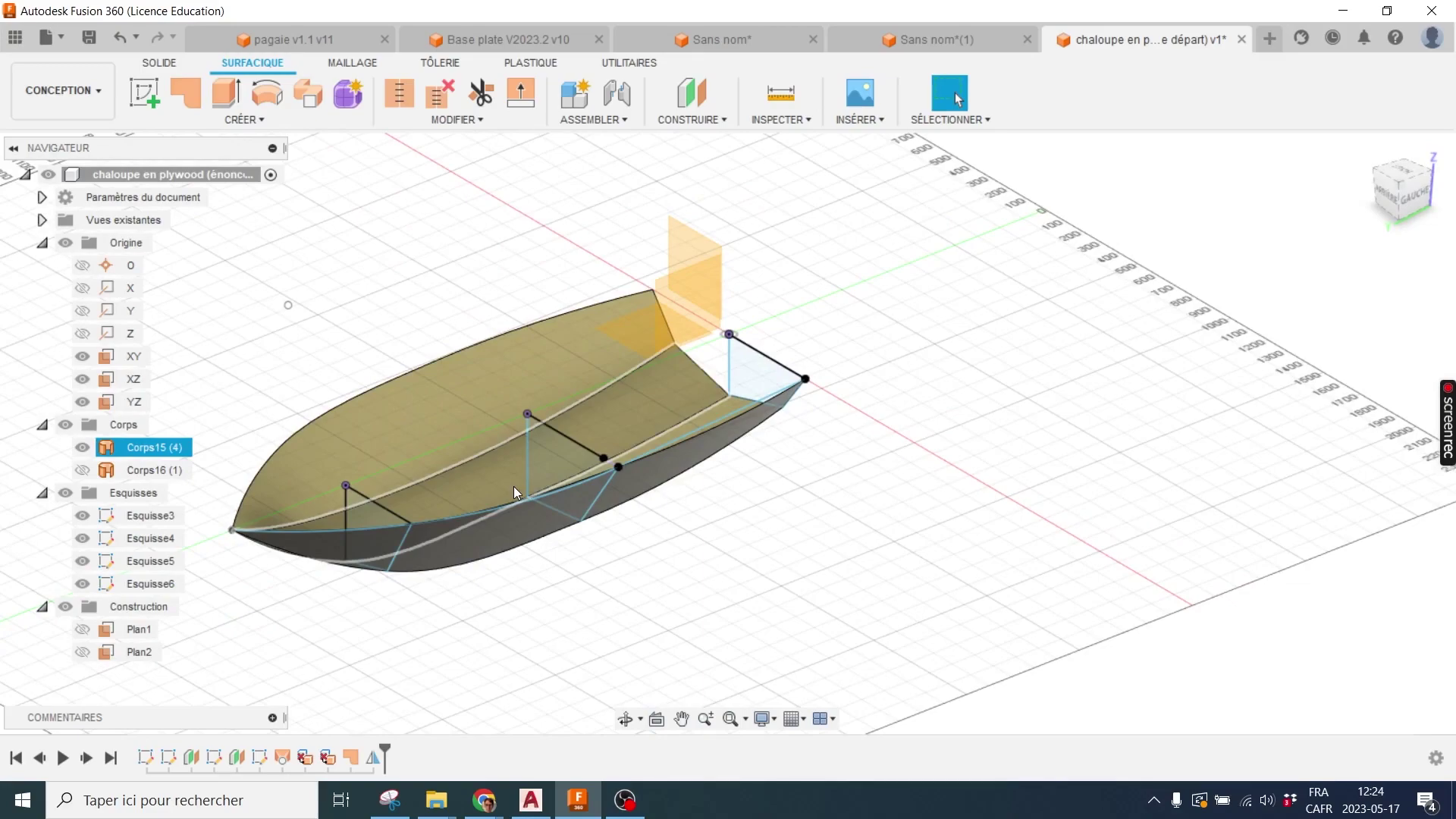
pyautogui.hotkey('ctrl', 'z')
pyautogui.hotkey('ctrl', 'z')
pyautogui.moveTo(833, 463)
pyautogui.mouseDown(button='middle')
pyautogui.moveTo(793, 476)
pyautogui.moveTo(811, 493)
pyautogui.mouseUp(button='middle')
pyautogui.scroll(4, 825, 513)
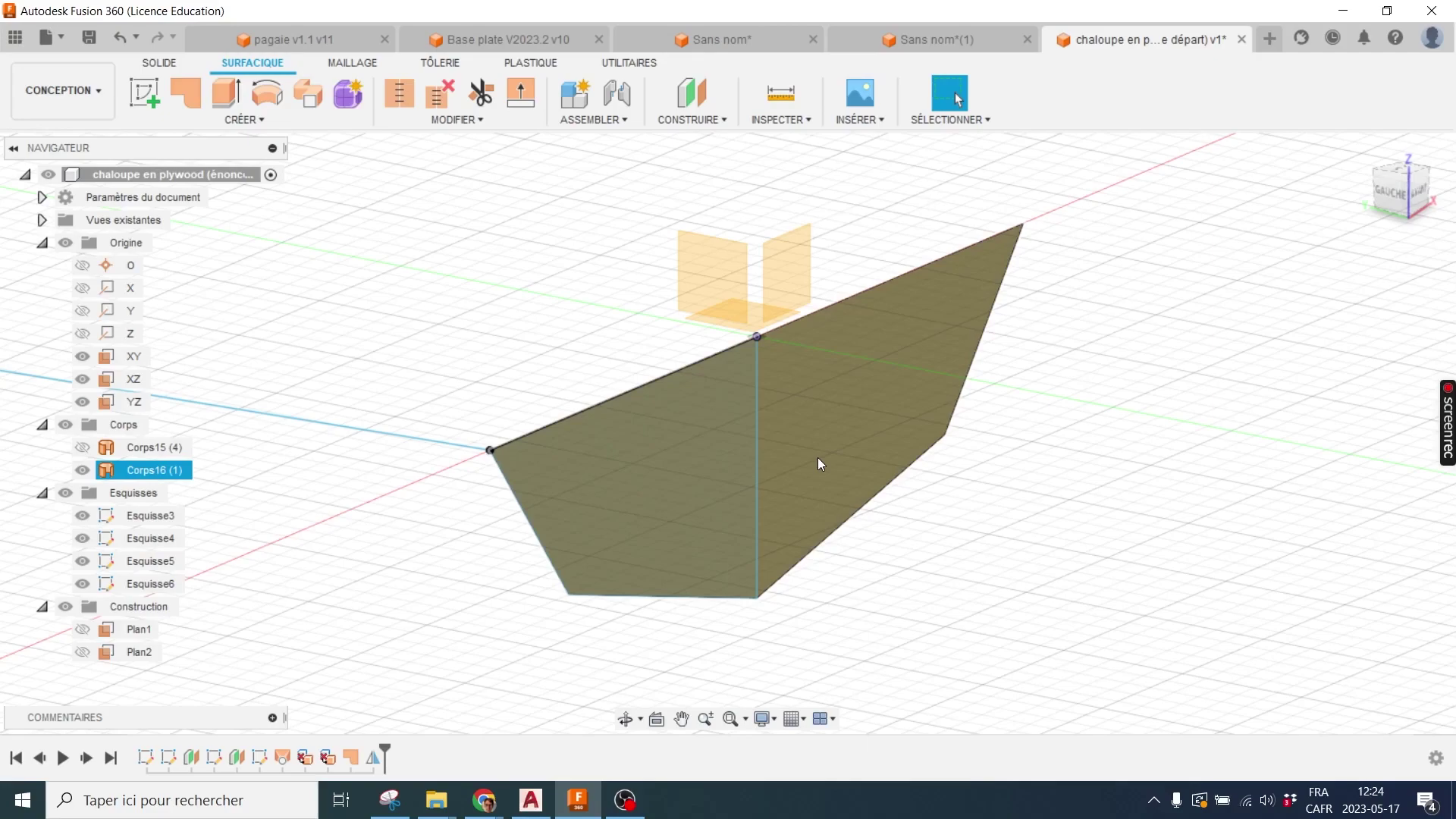
# Turn the view to face the transom from the front and start a new sketch
pyautogui.click(1072, 437)
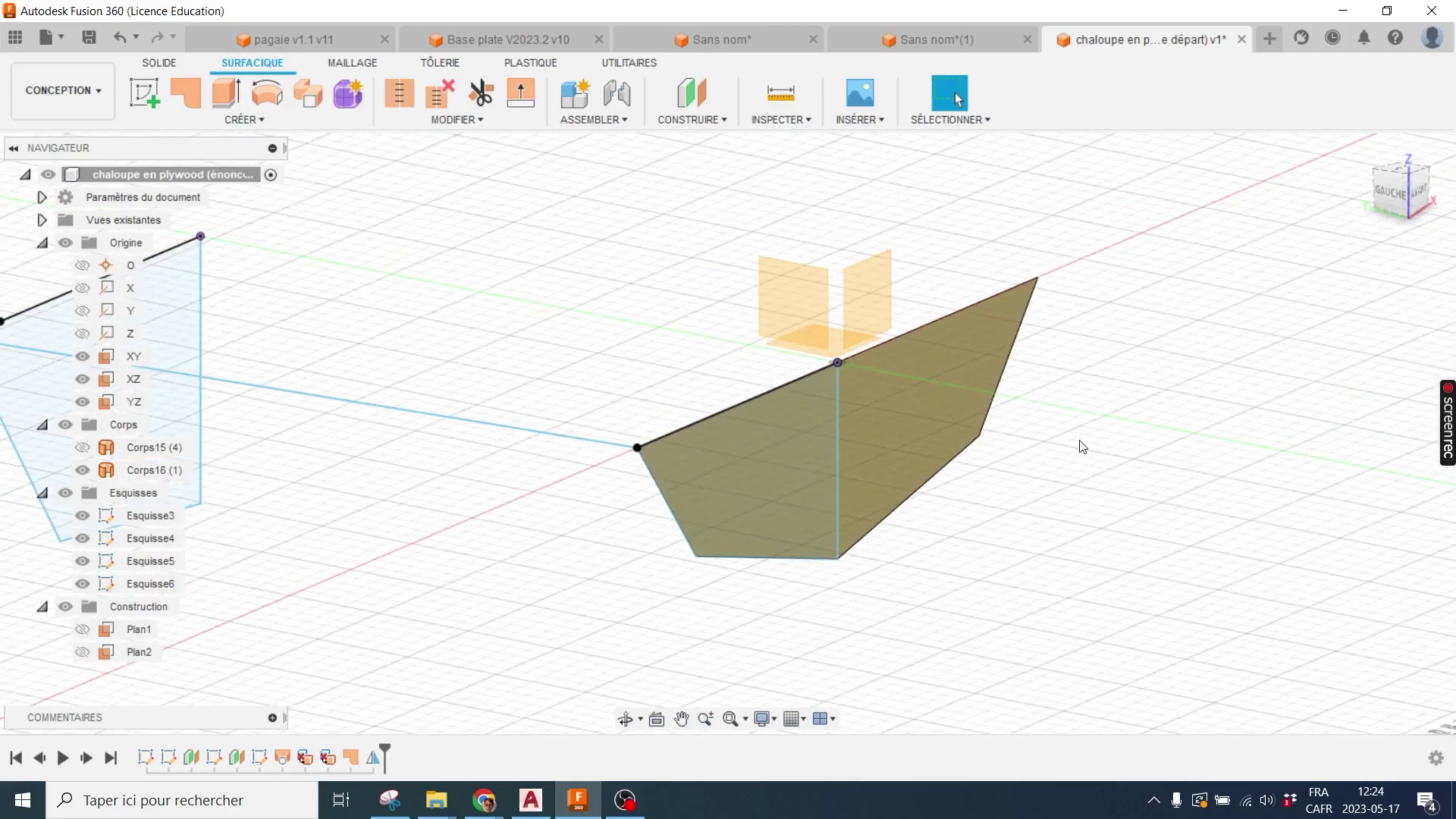
pyautogui.keyDown('shift'); pyautogui.moveTo(1063, 443); pyautogui.dragTo(862, 455, button='middle'); pyautogui.keyUp('shift')
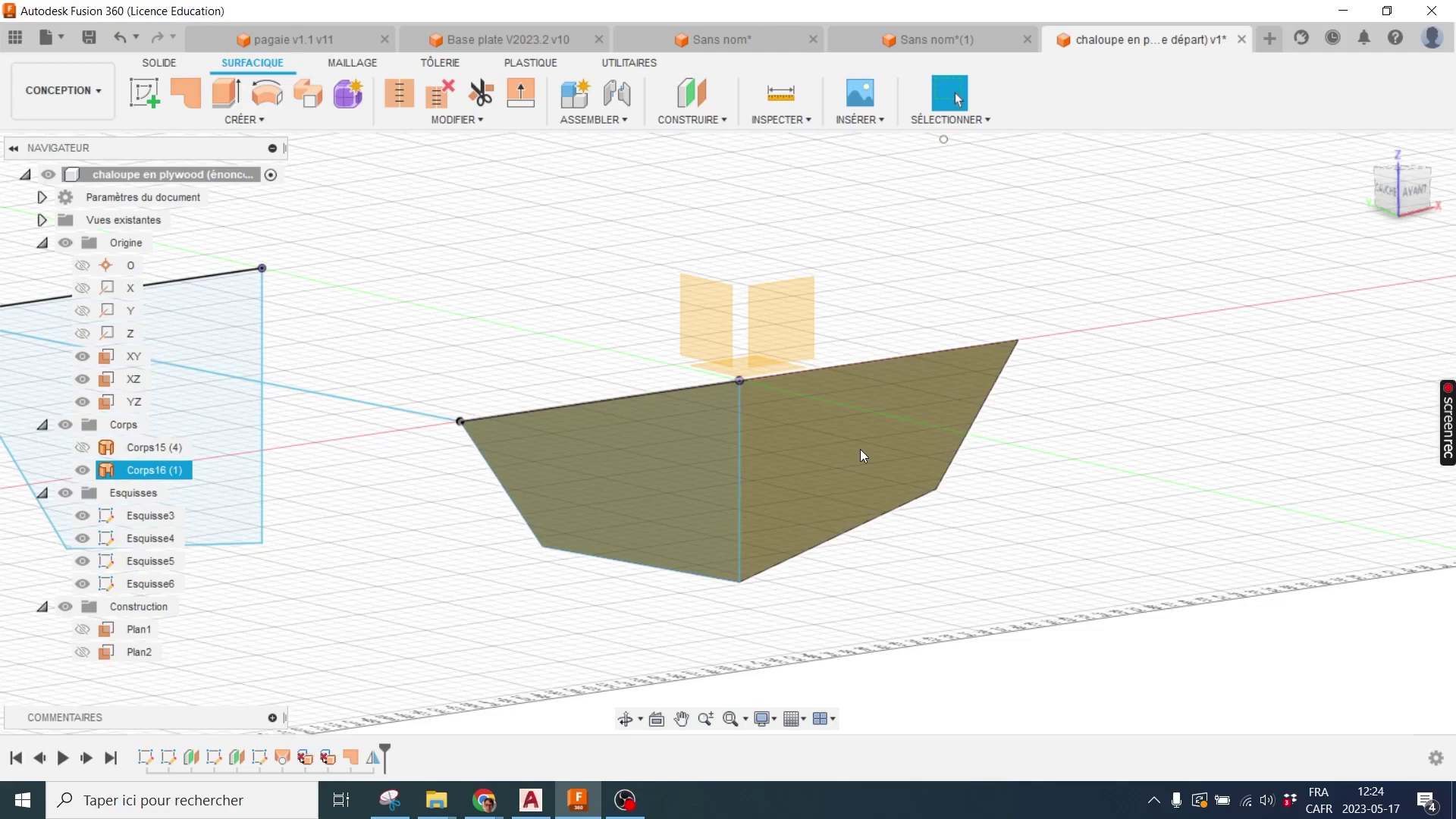
pyautogui.click(1136, 481)
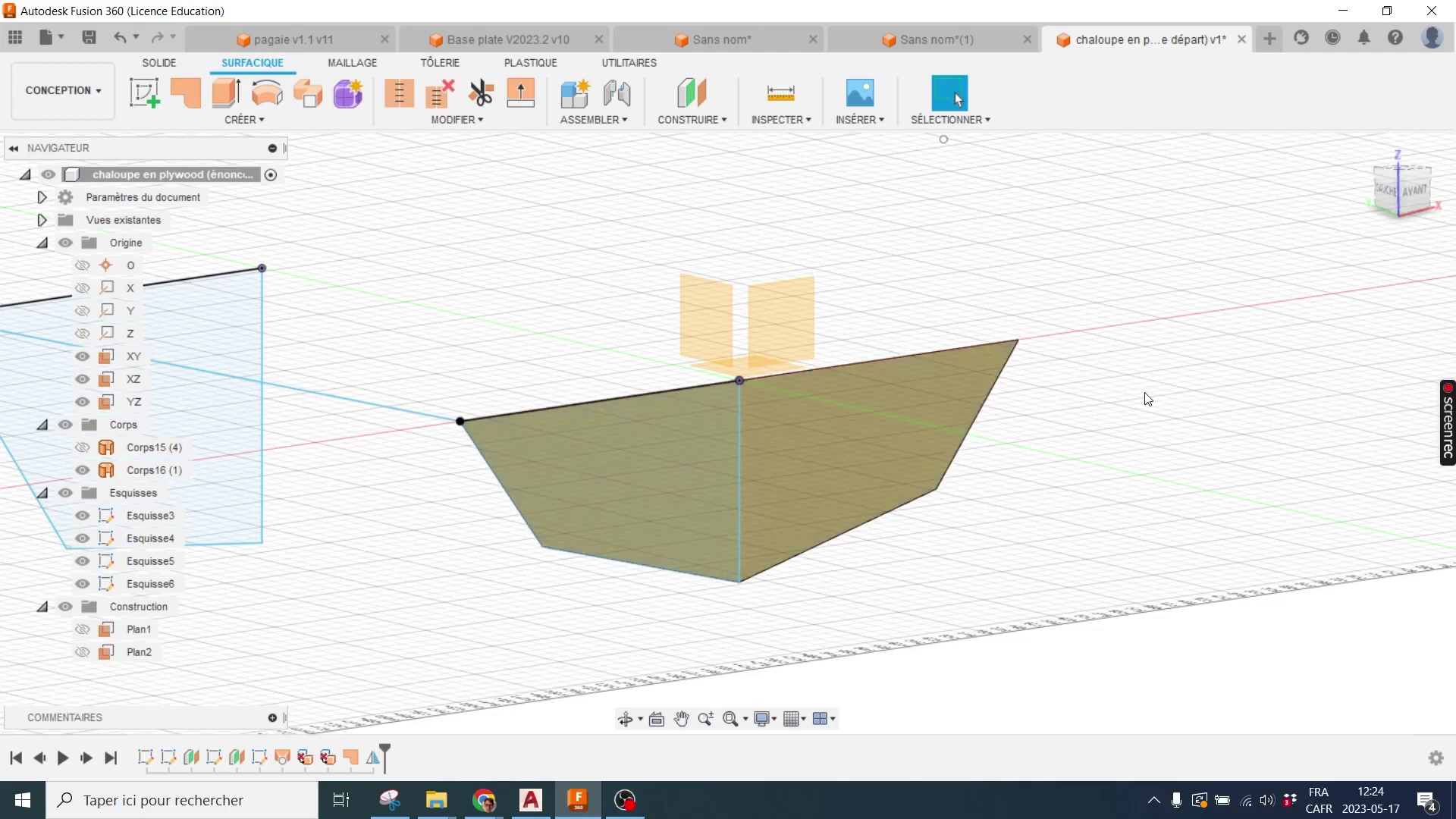
pyautogui.click(144, 92)
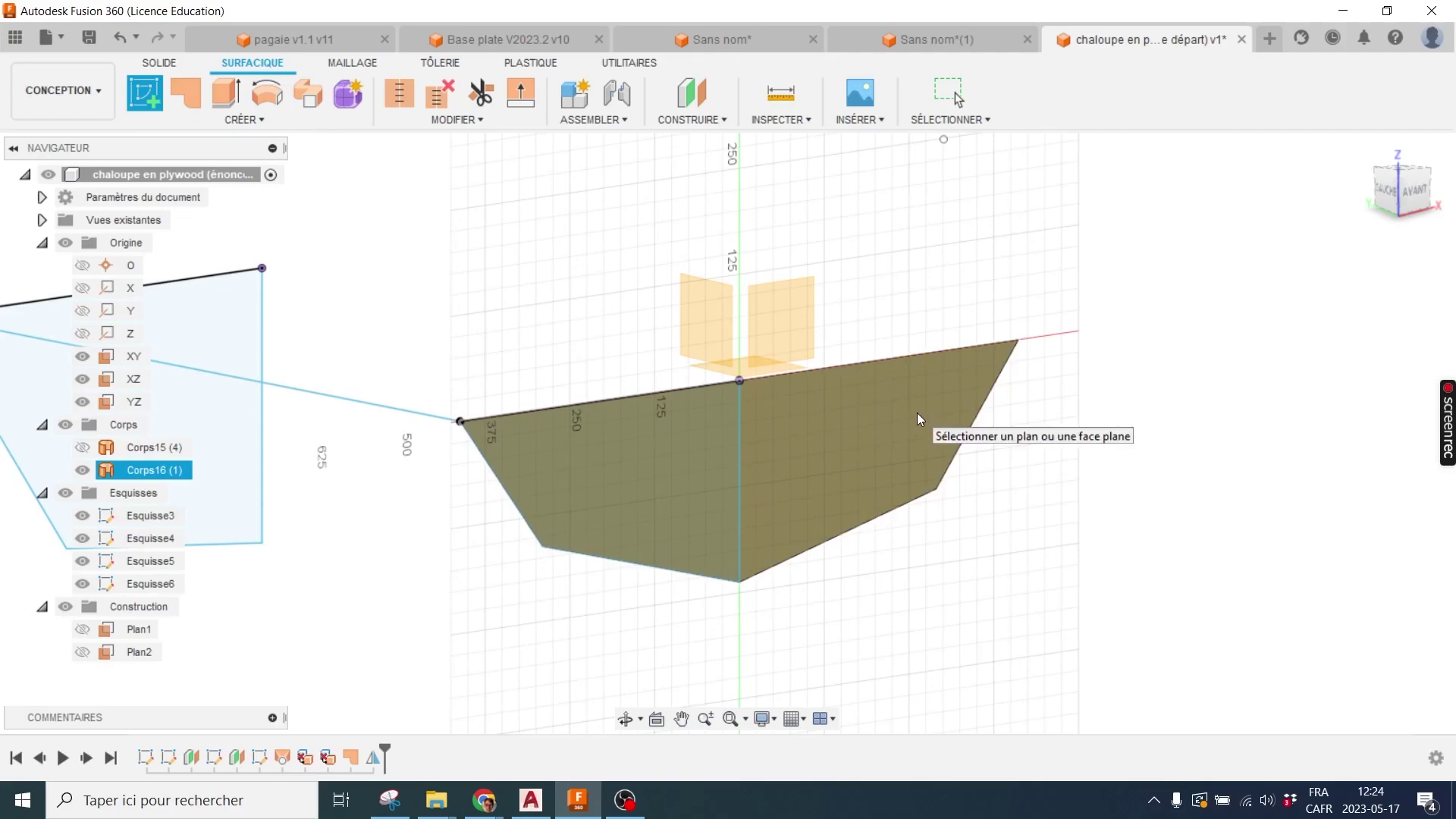
# Sketch on the flat transom face, project the face outline into it, and finish the sketch
pyautogui.click(917, 413)
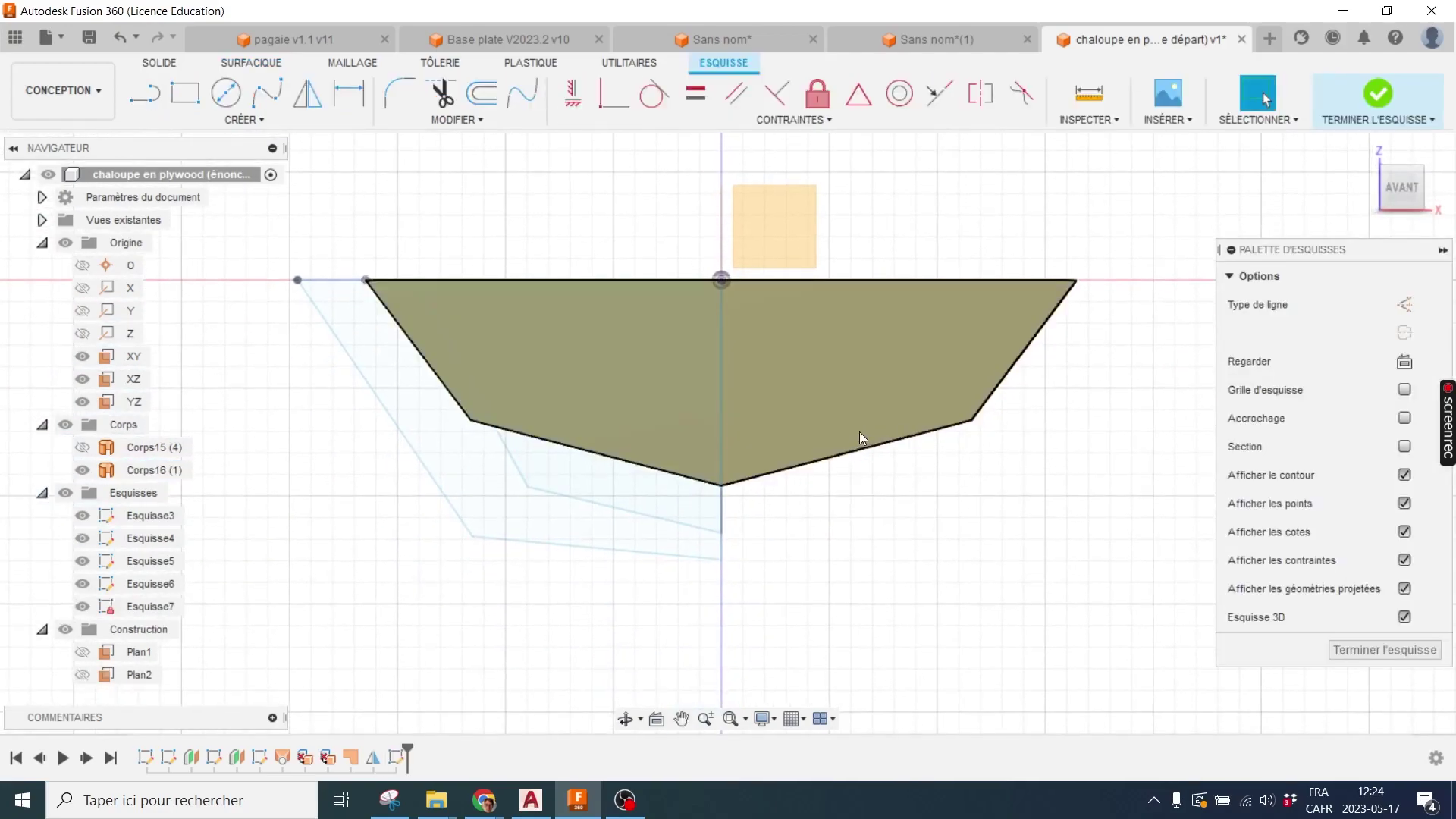
pyautogui.click(244, 119)
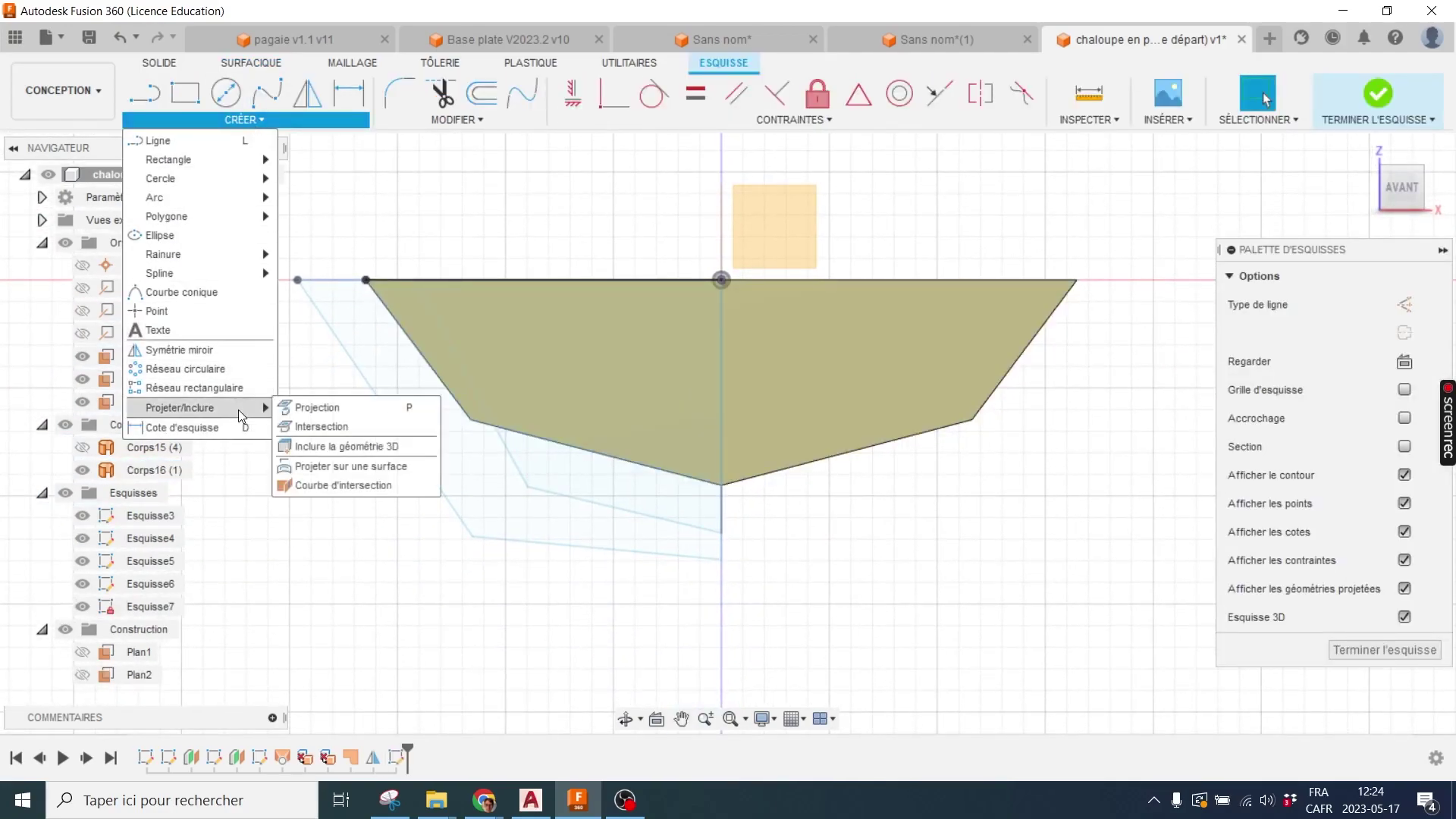
pyautogui.moveTo(180, 407)
pyautogui.moveTo(317, 408)
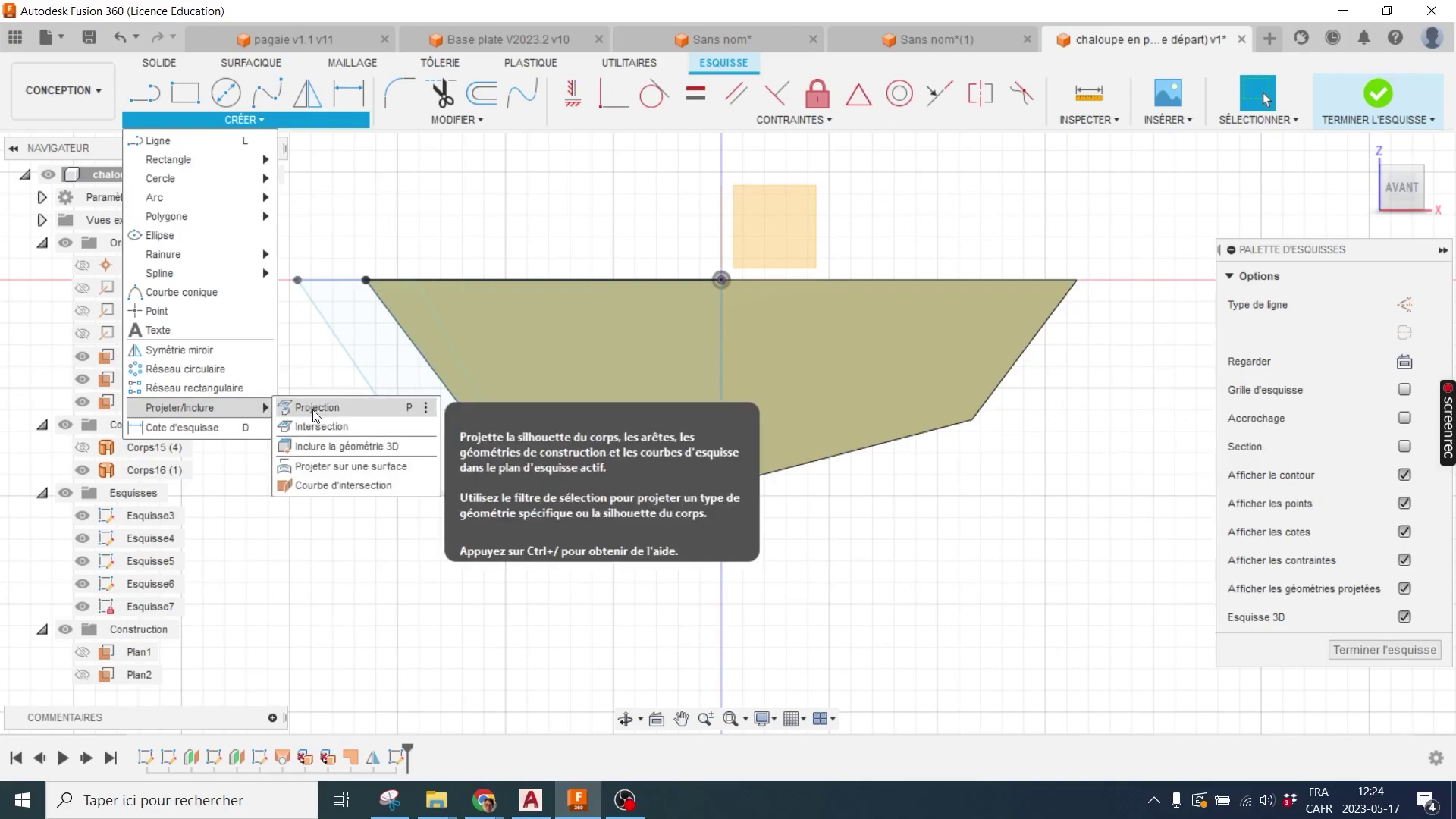
pyautogui.click(415, 605)
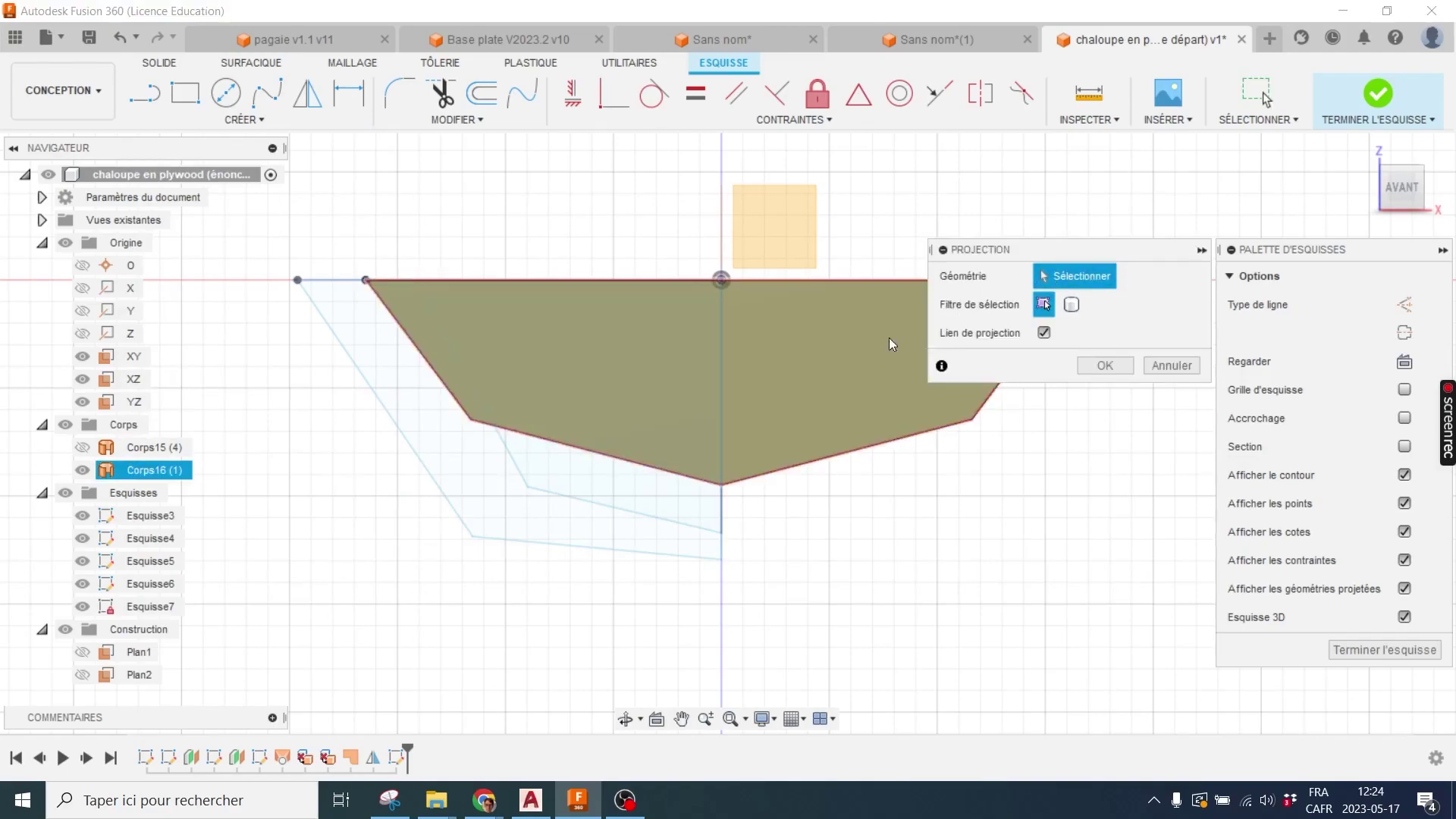
pyautogui.click(825, 347)
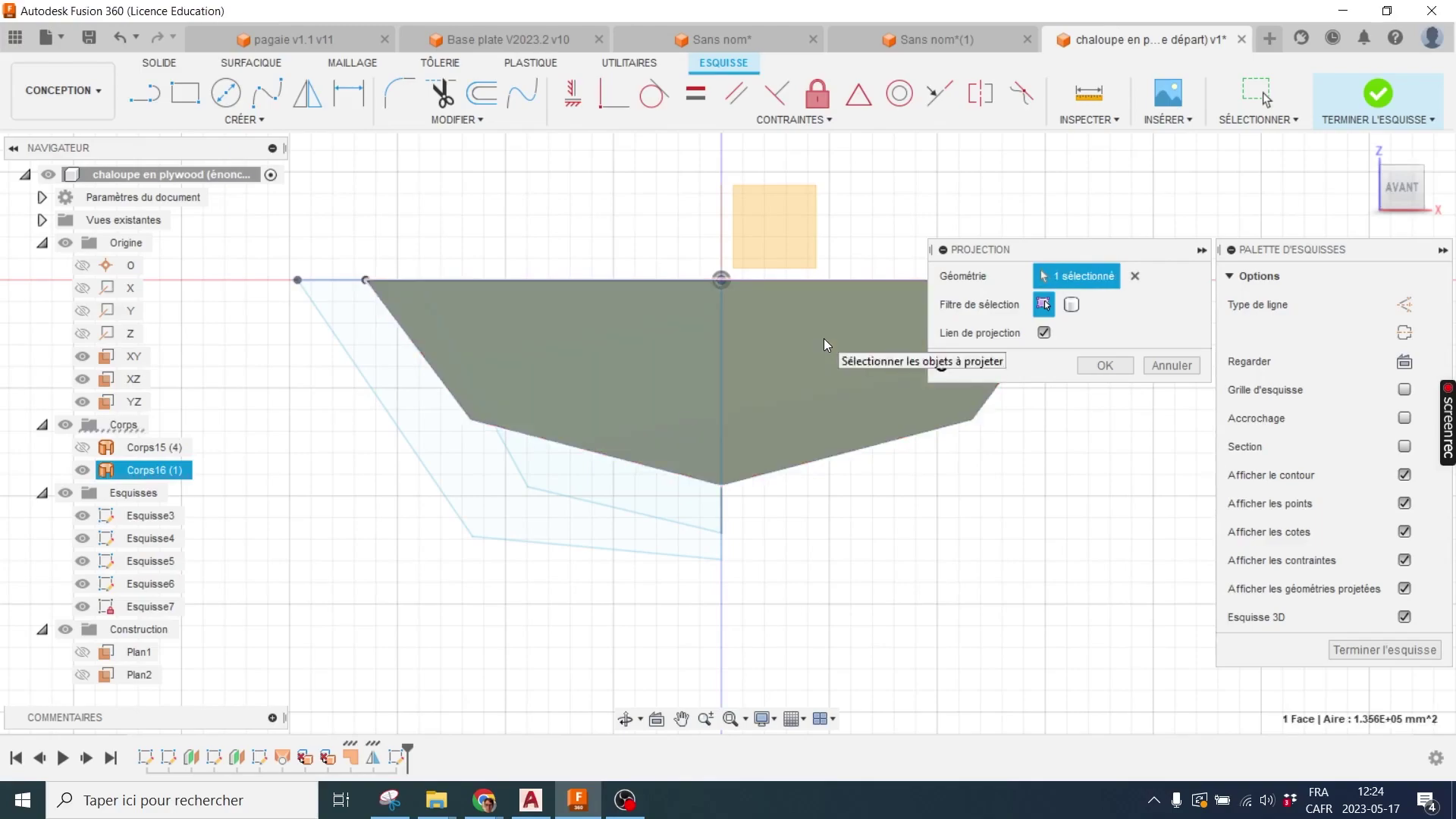
pyautogui.click(1105, 365)
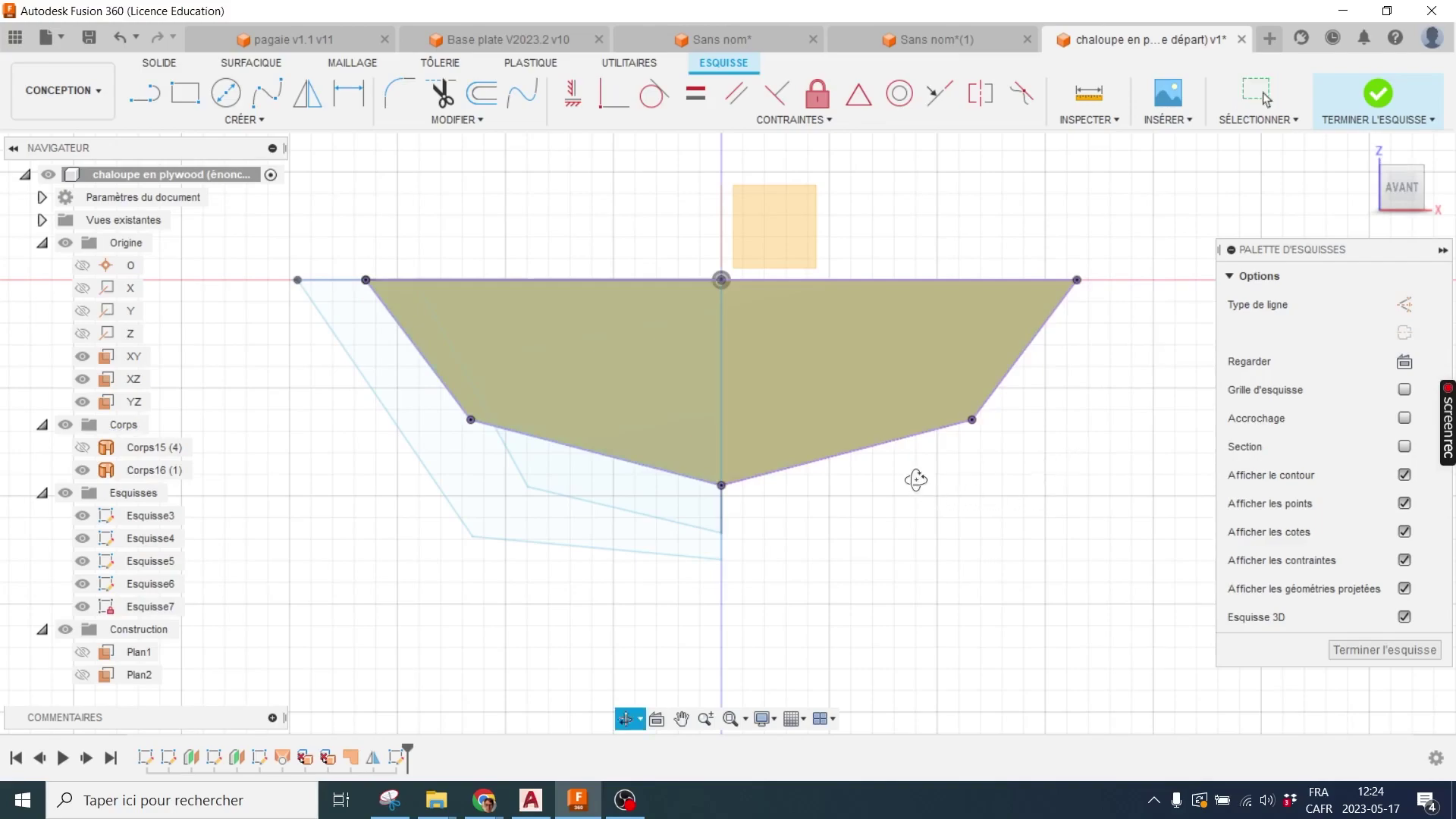
pyautogui.moveTo(916, 480)
pyautogui.keyDown('shift'); pyautogui.mouseDown(button='middle')
pyautogui.moveTo(879, 403)
pyautogui.moveTo(840, 373)
pyautogui.mouseUp(button='middle'); pyautogui.keyUp('shift')
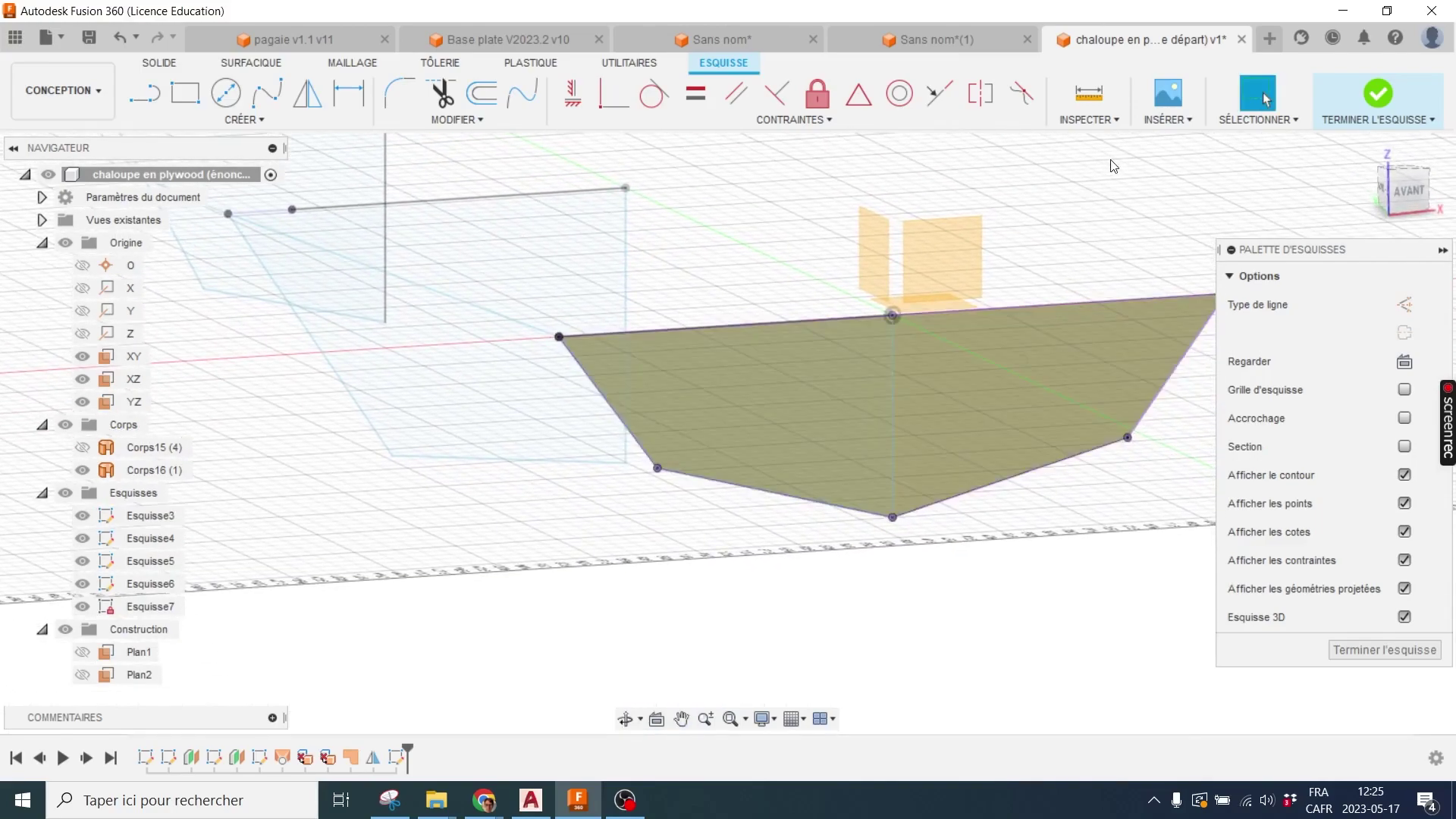
pyautogui.click(1376, 97)
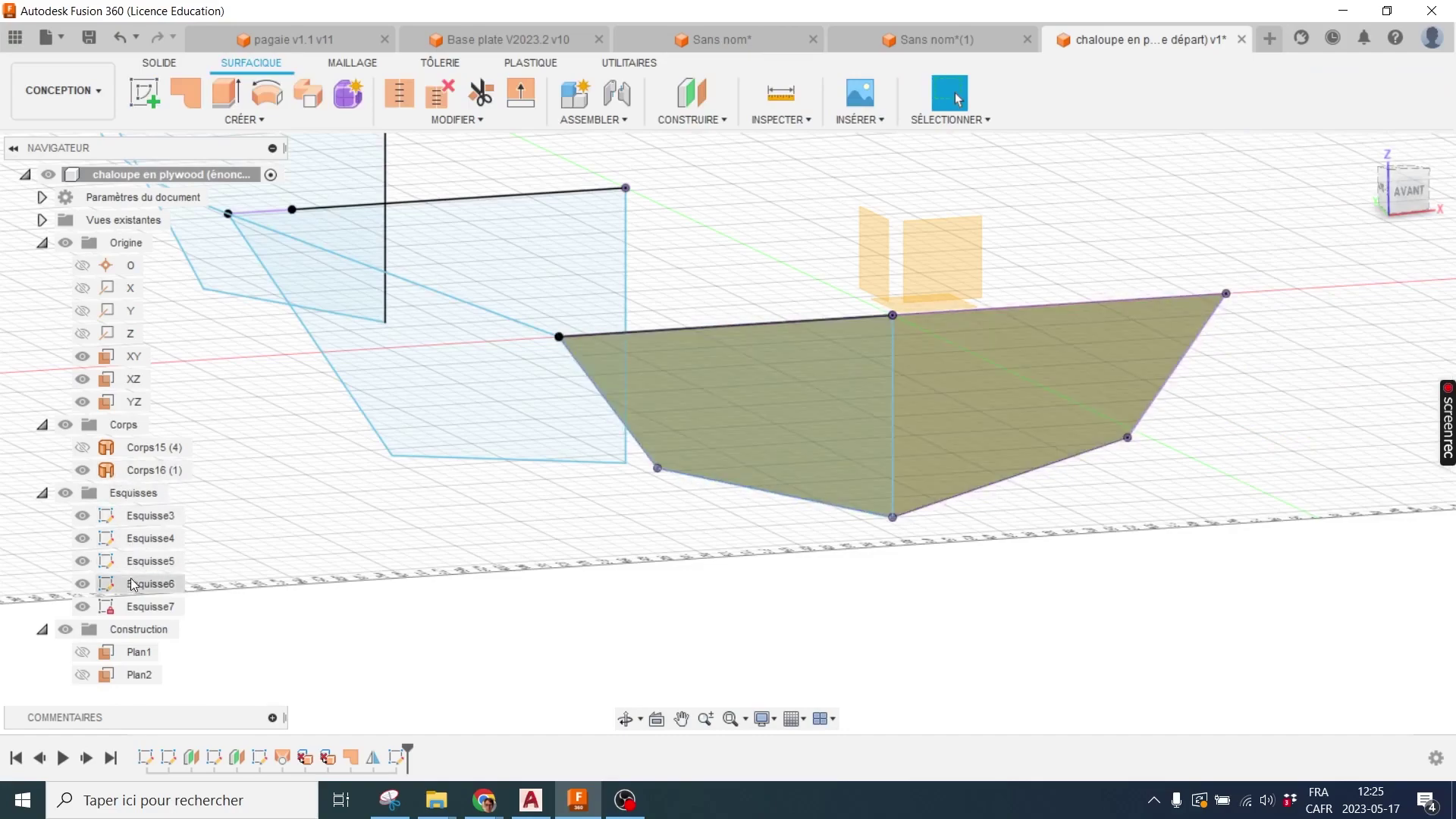
# Save sketch Esquisse7 as a DXF file named 'panneau arrière' in Téléchargements
pyautogui.rightClick(148, 609)
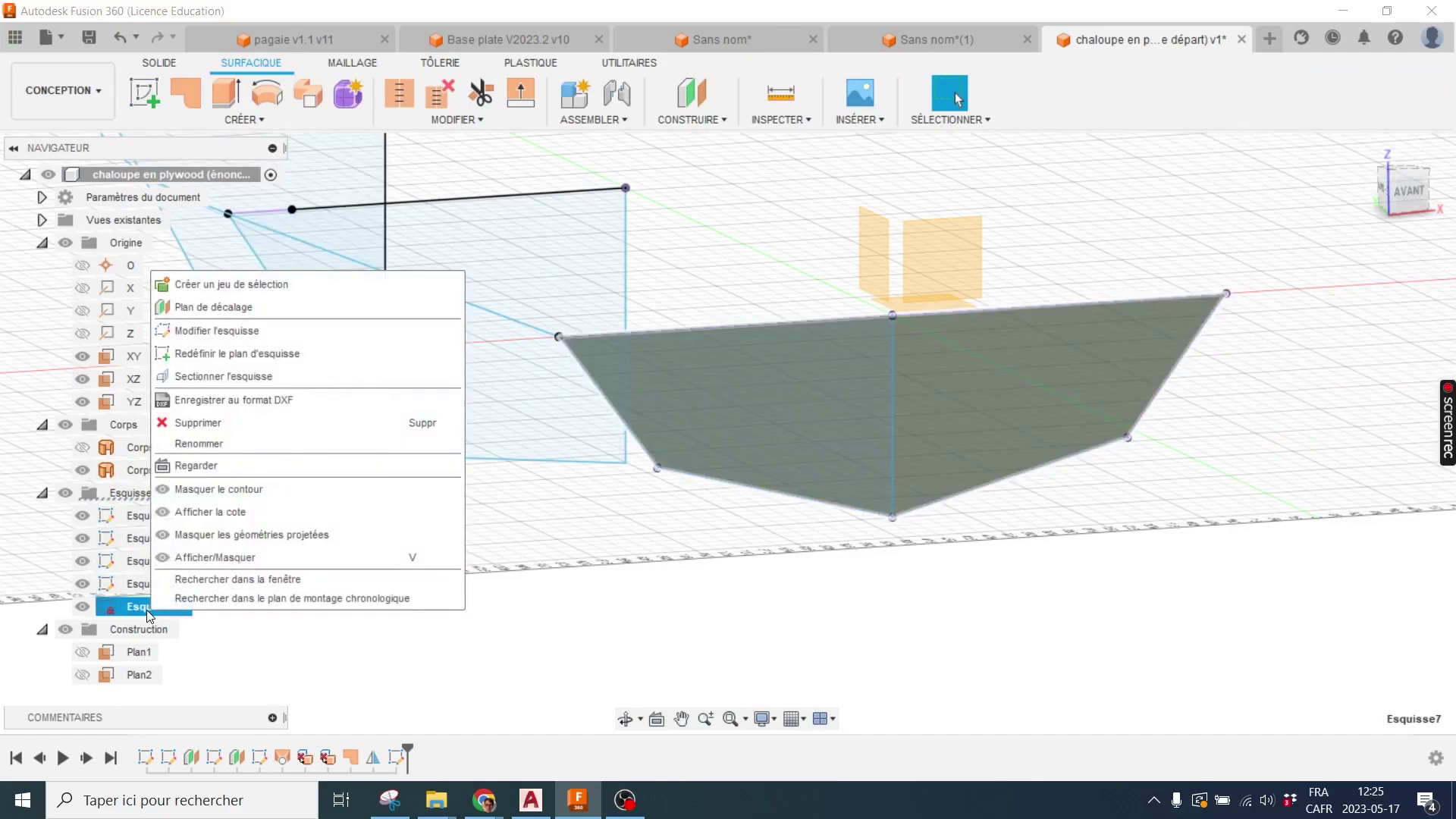
pyautogui.click(353, 665)
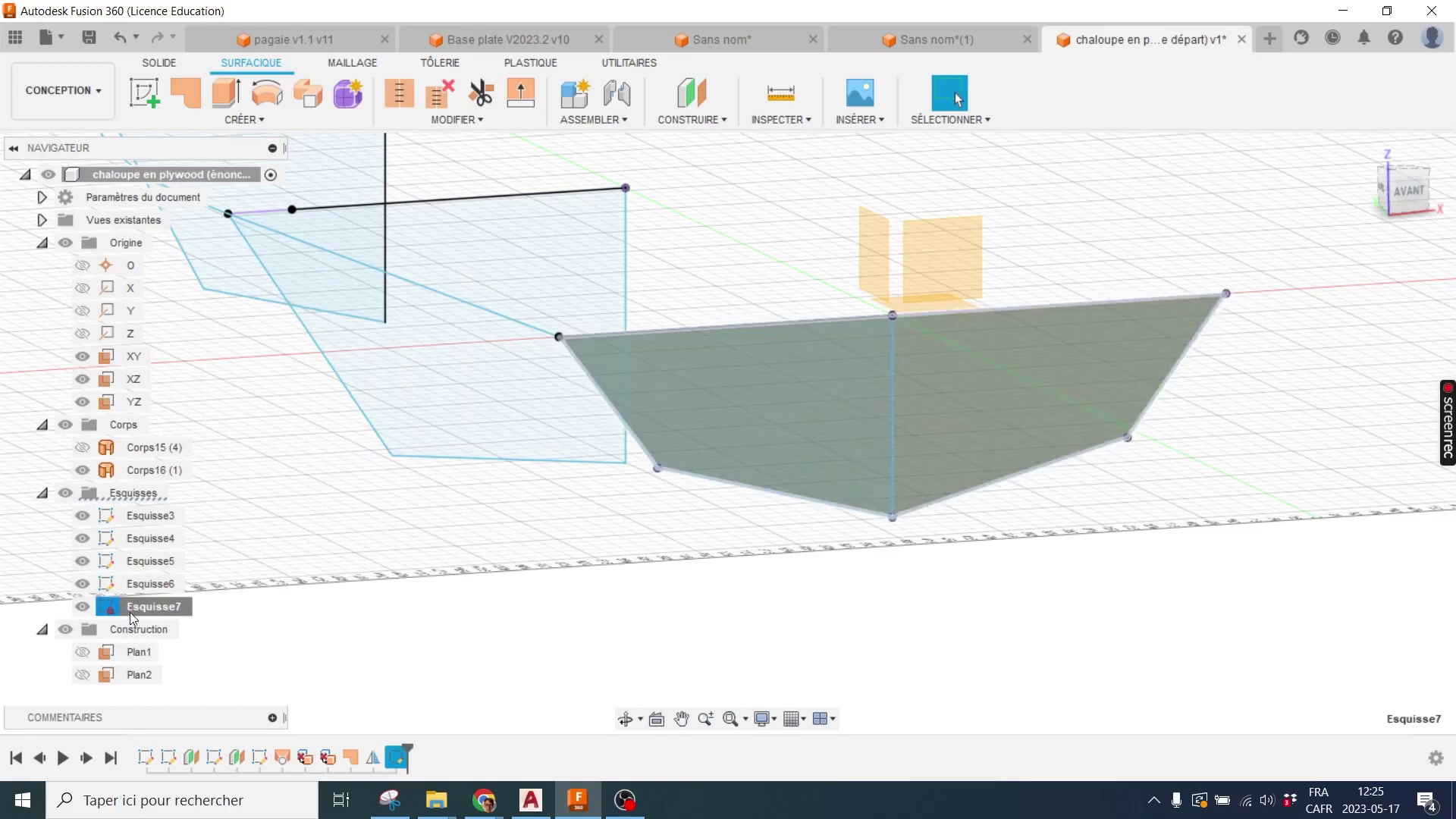
pyautogui.rightClick(155, 606)
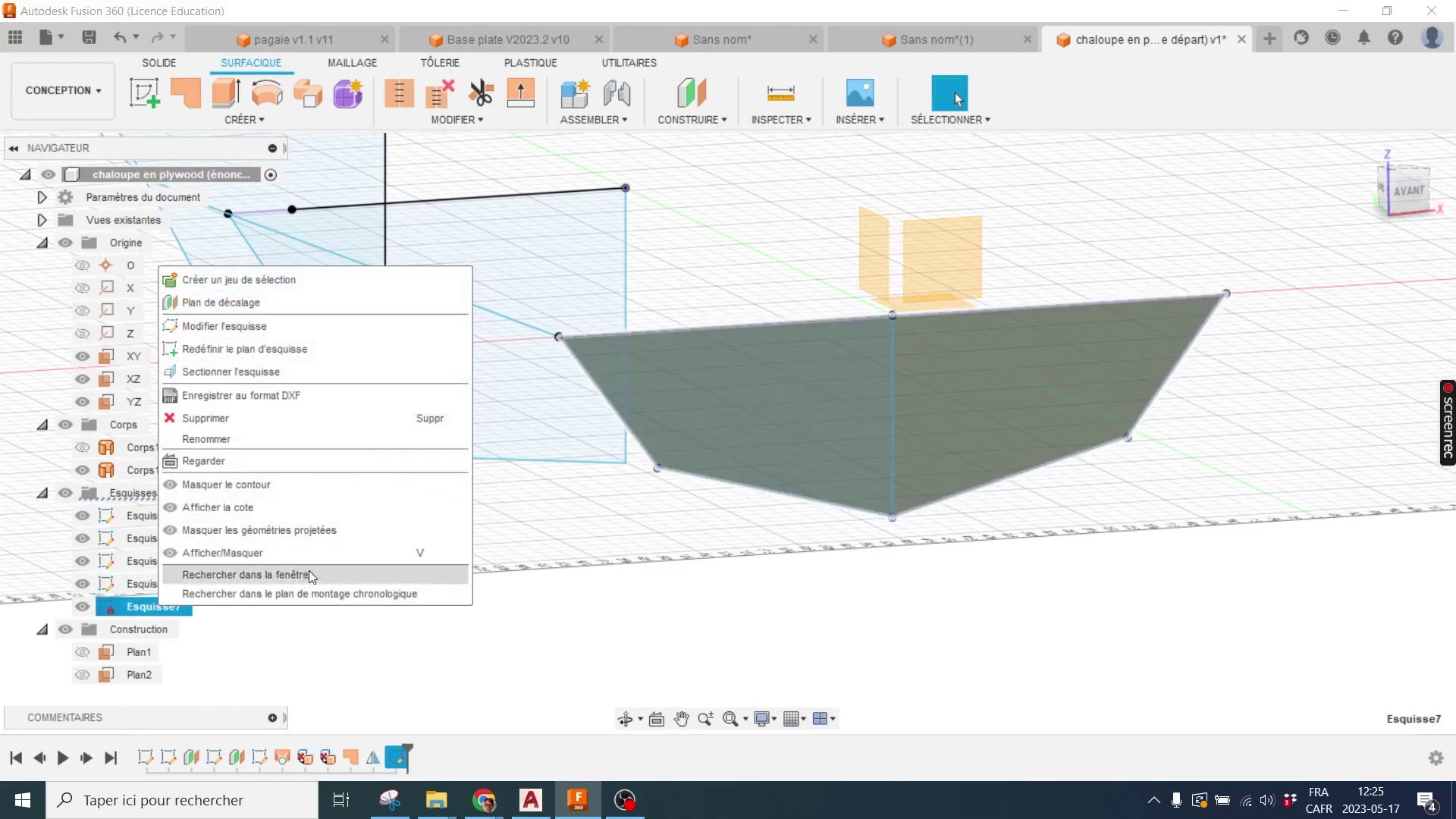
pyautogui.click(284, 395)
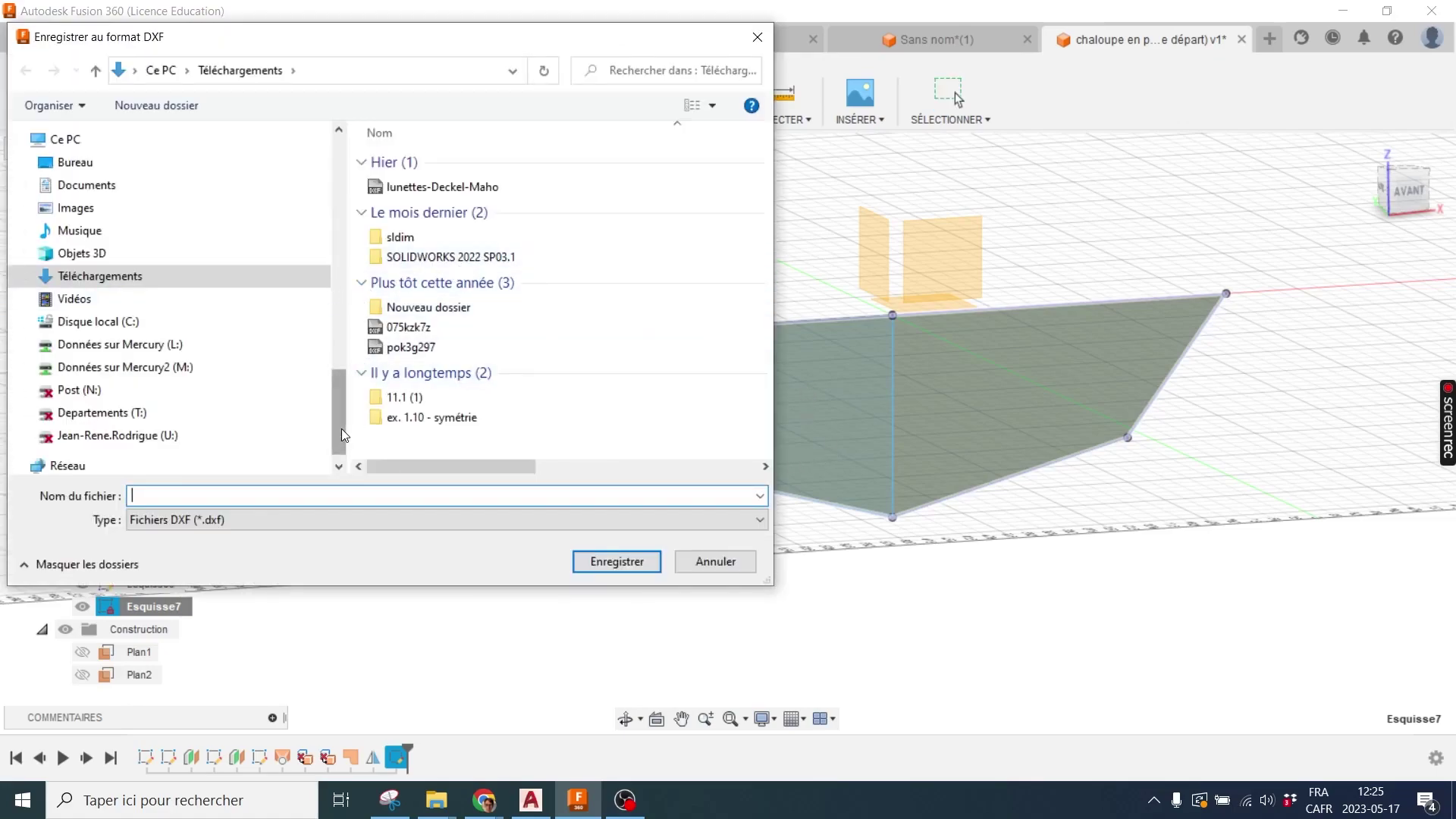
pyautogui.write('a')
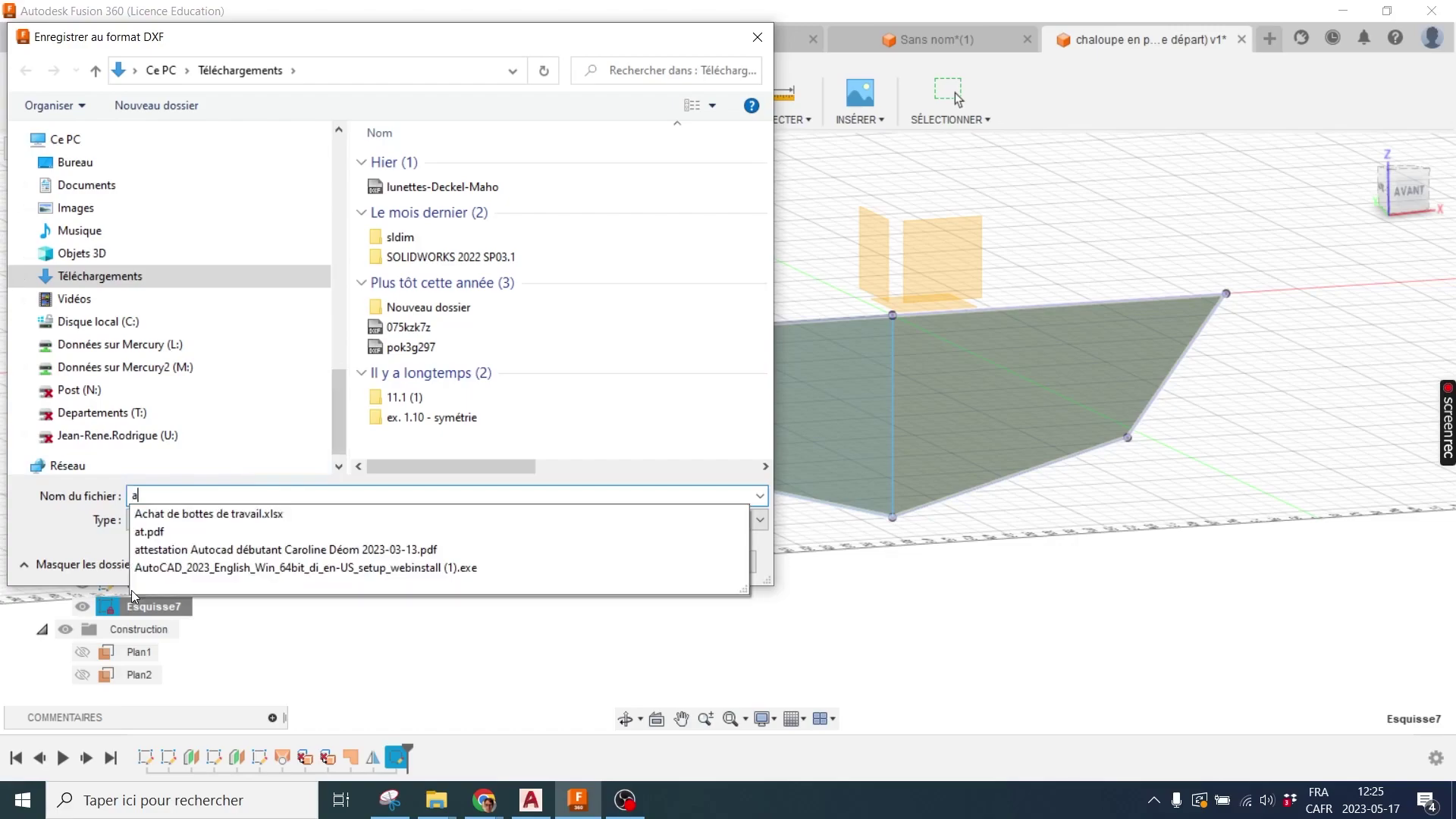
pyautogui.write('r')
pyautogui.press('BackSpace')
pyautogui.press('BackSpace')
pyautogui.write('panneau arrière')
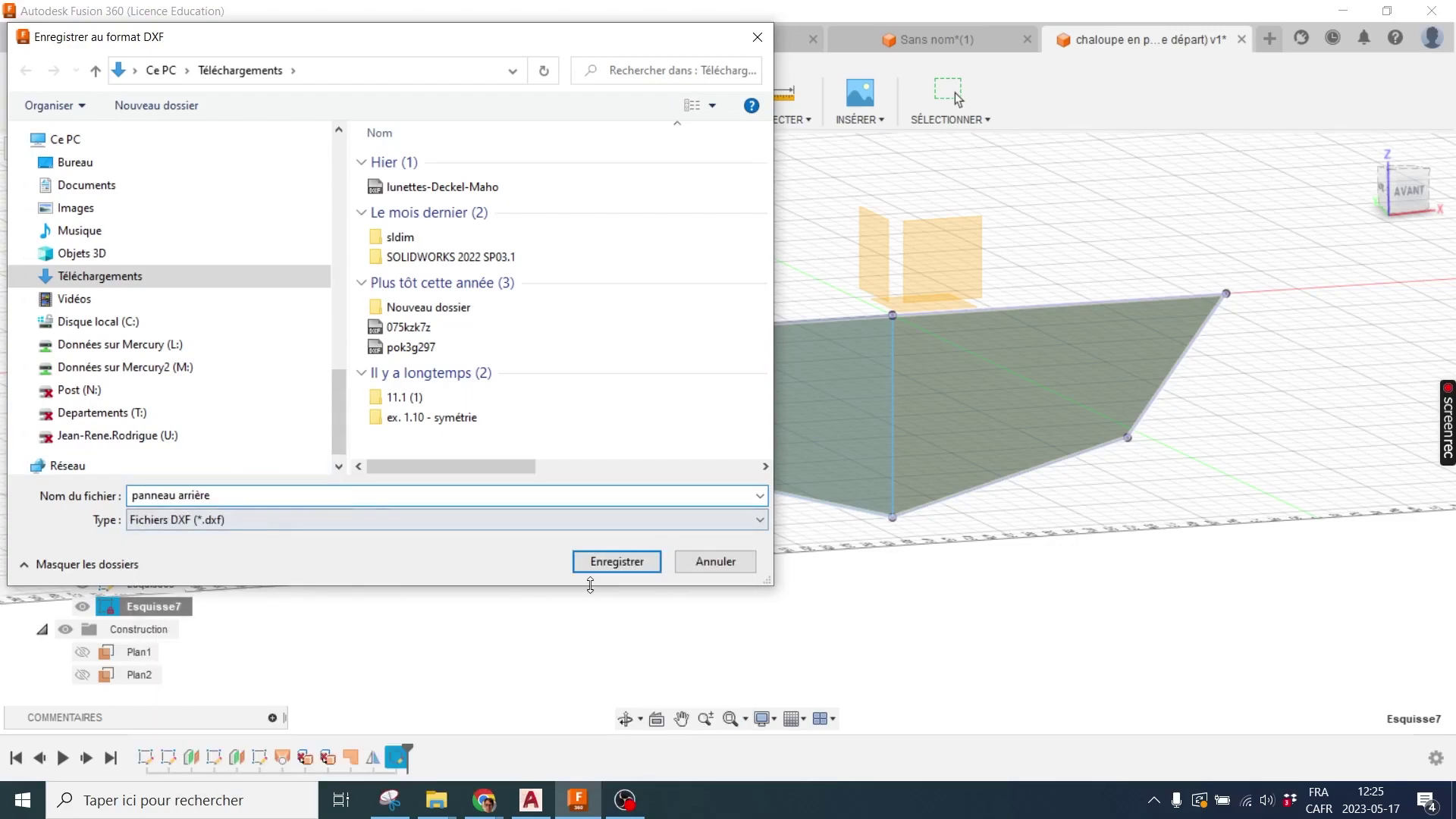
pyautogui.click(623, 562)
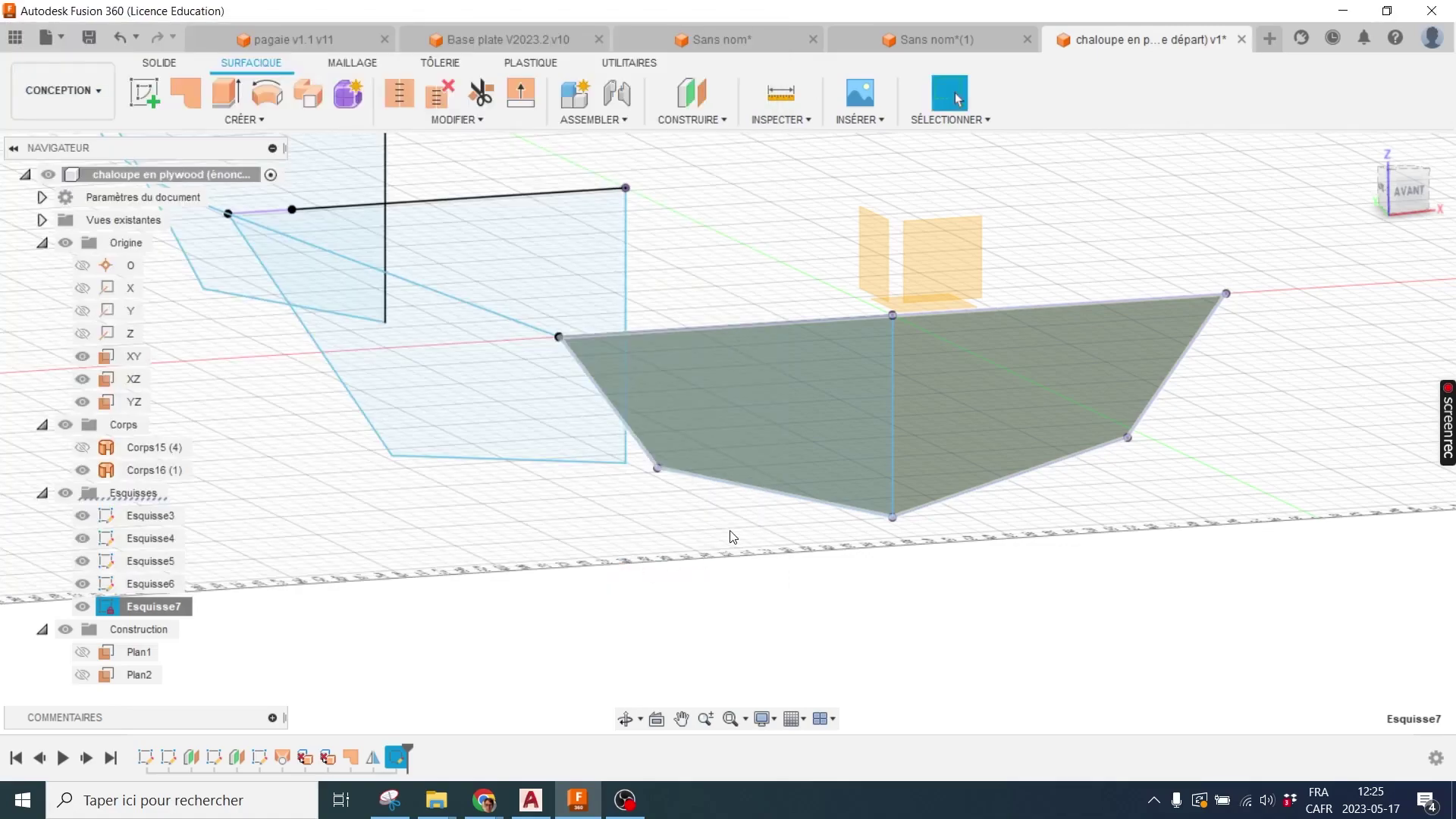
# Hide transom body Corps16 and show hull Corps15, viewing it from the side and above
pyautogui.click(734, 536)
pyautogui.scroll(-2, 739, 523)
pyautogui.scroll(-3, 455, 508)
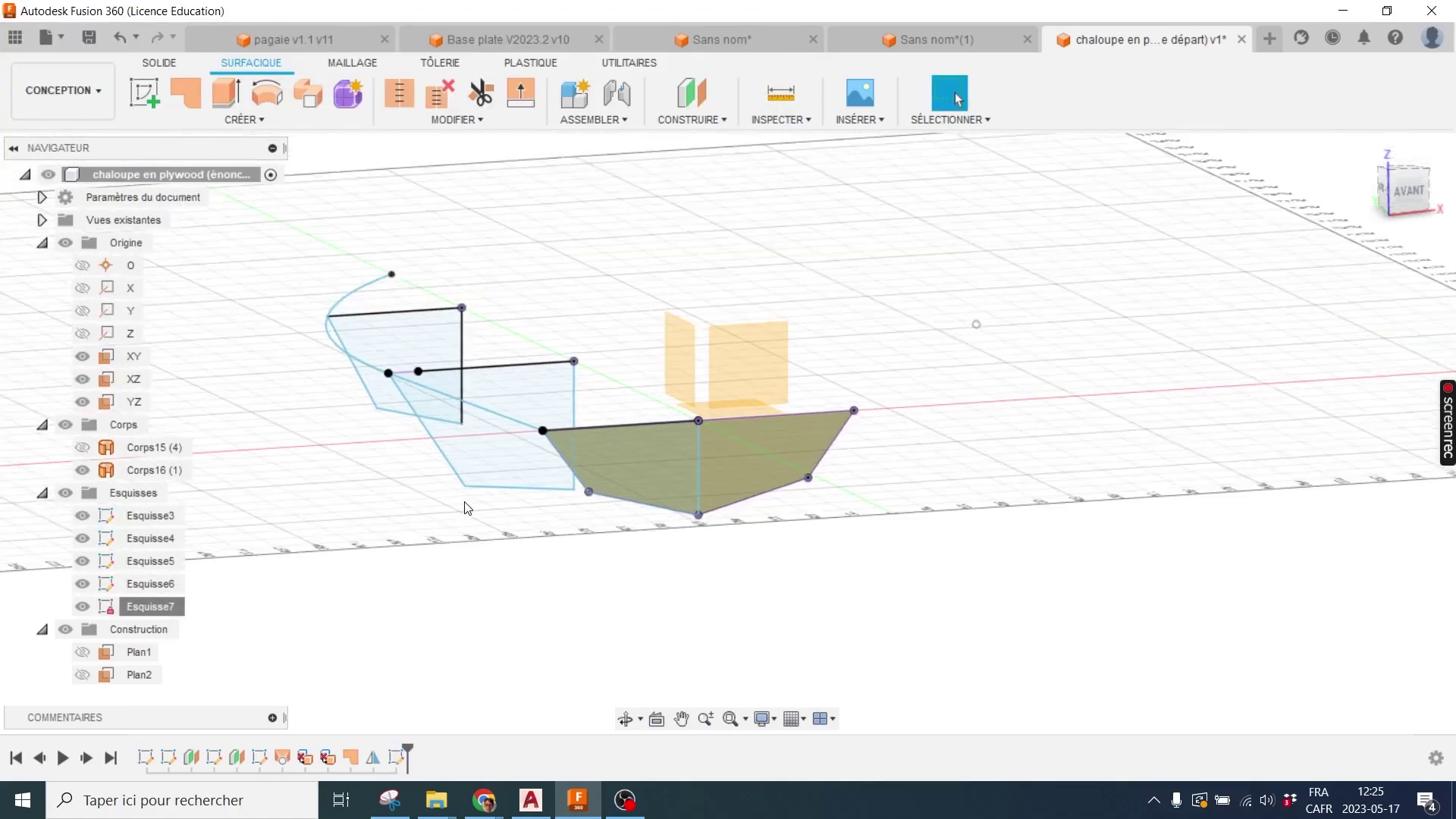
pyautogui.click(84, 472)
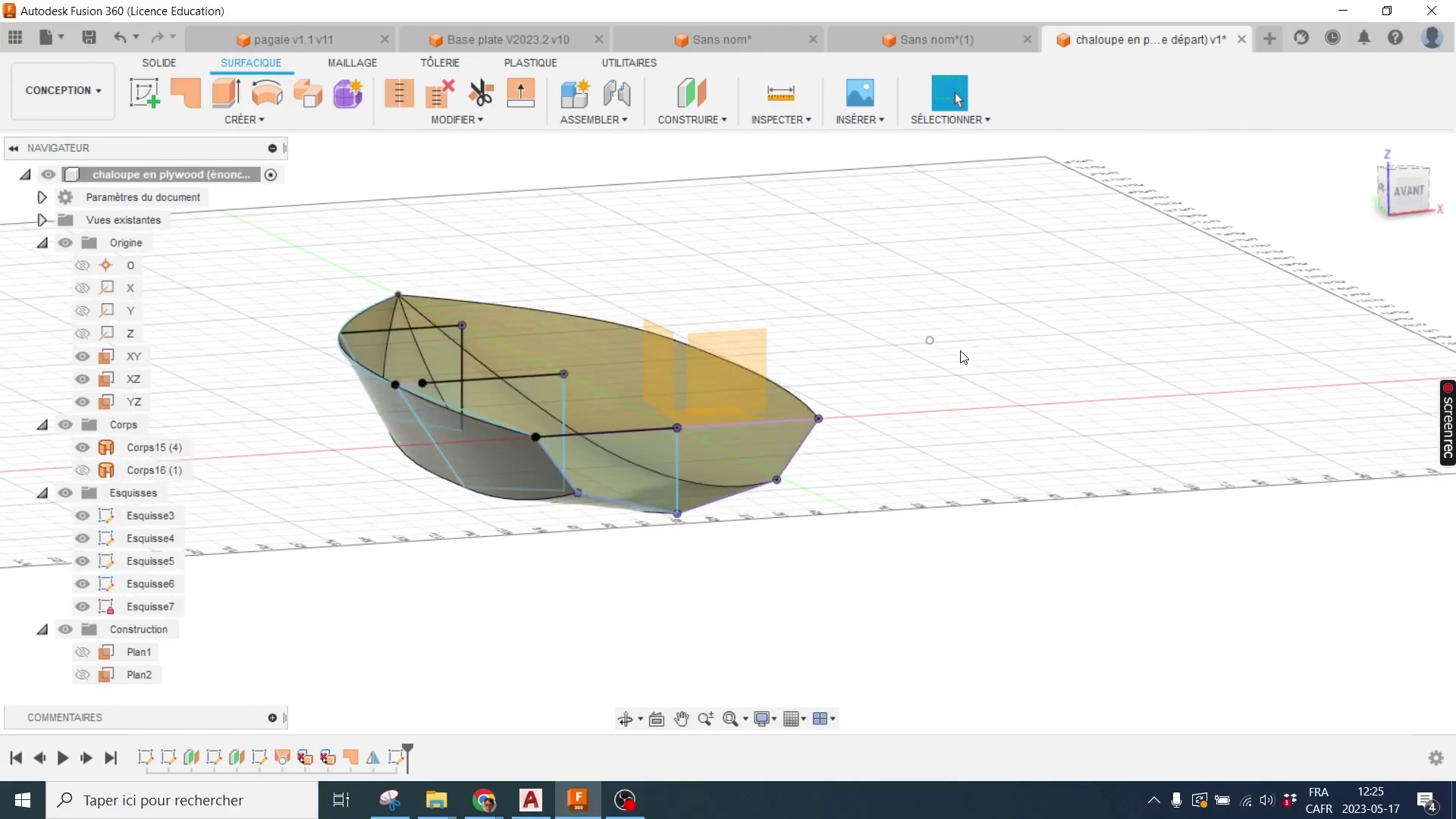
pyautogui.moveTo(963, 356)
pyautogui.keyDown('shift'); pyautogui.mouseDown(button='middle')
pyautogui.moveTo(847, 397)
pyautogui.moveTo(952, 367)
pyautogui.moveTo(1021, 370)
pyautogui.mouseUp(button='middle'); pyautogui.keyUp('shift')
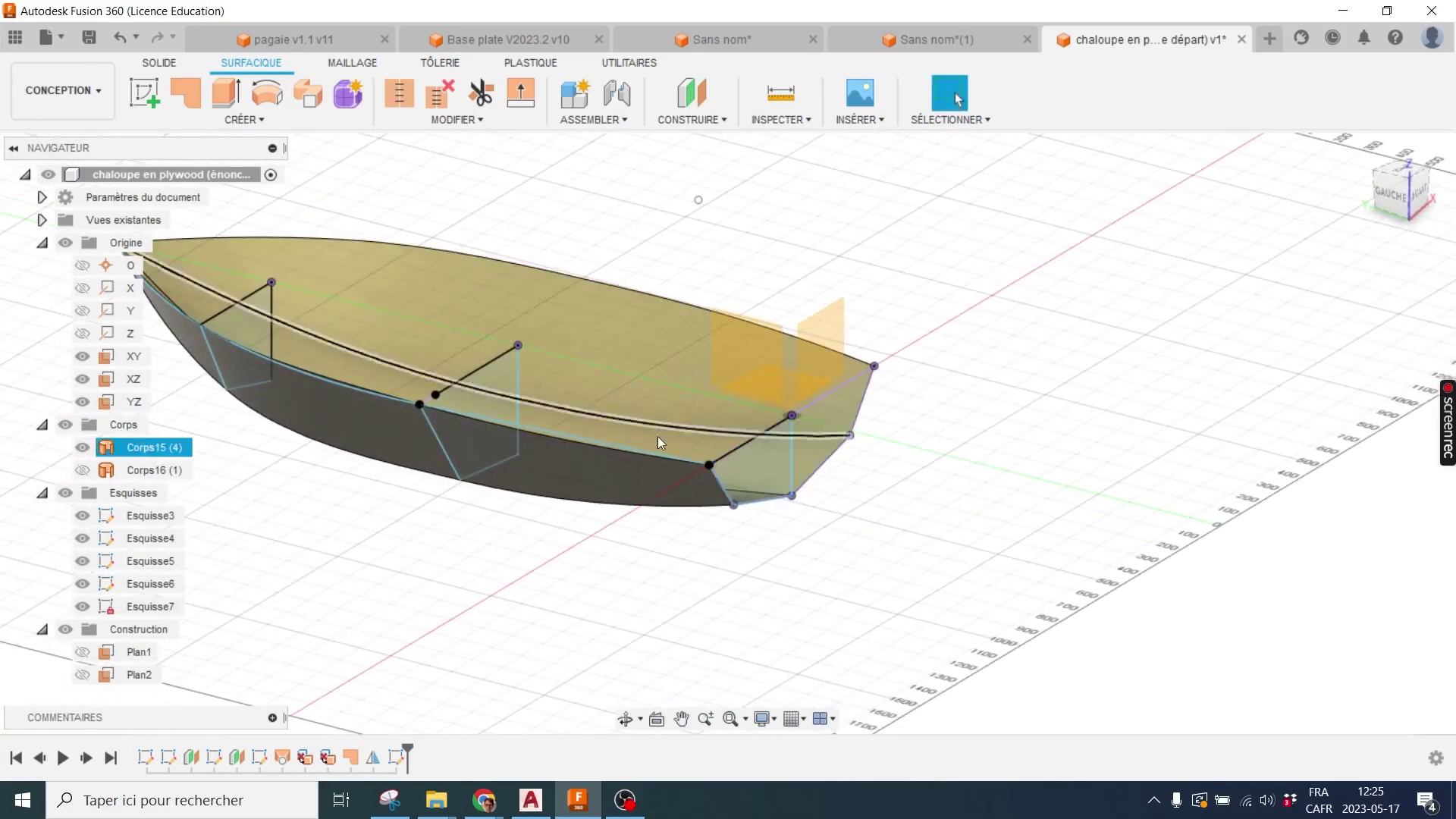
pyautogui.moveTo(657, 442)
pyautogui.keyDown('shift'); pyautogui.mouseDown(button='middle')
pyautogui.moveTo(956, 452)
pyautogui.moveTo(968, 412)
pyautogui.moveTo(939, 476)
pyautogui.mouseUp(button='middle'); pyautogui.keyUp('shift')
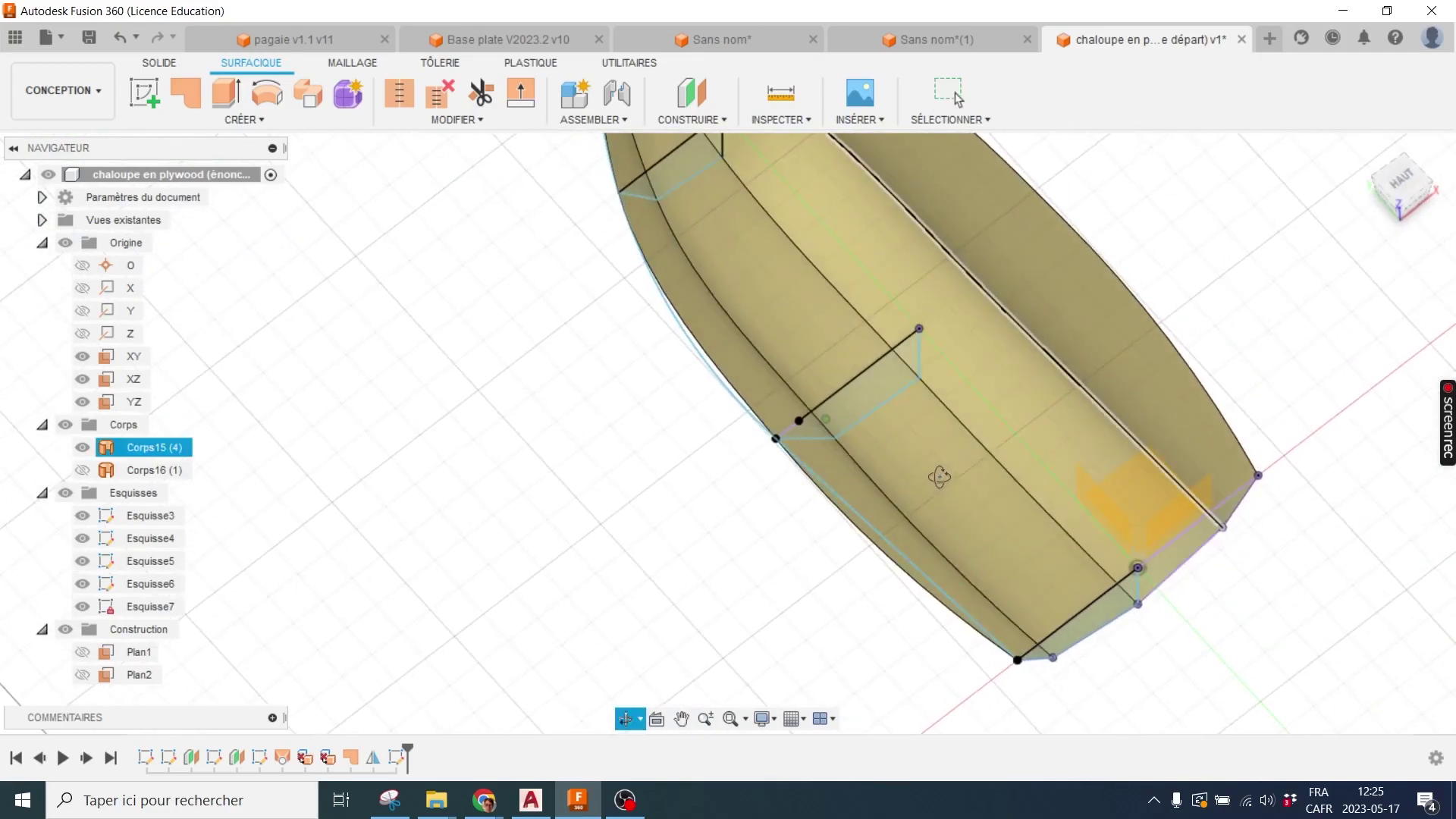
# Select and inspect the upper and inner hull faces from several angles
pyautogui.click(867, 465)
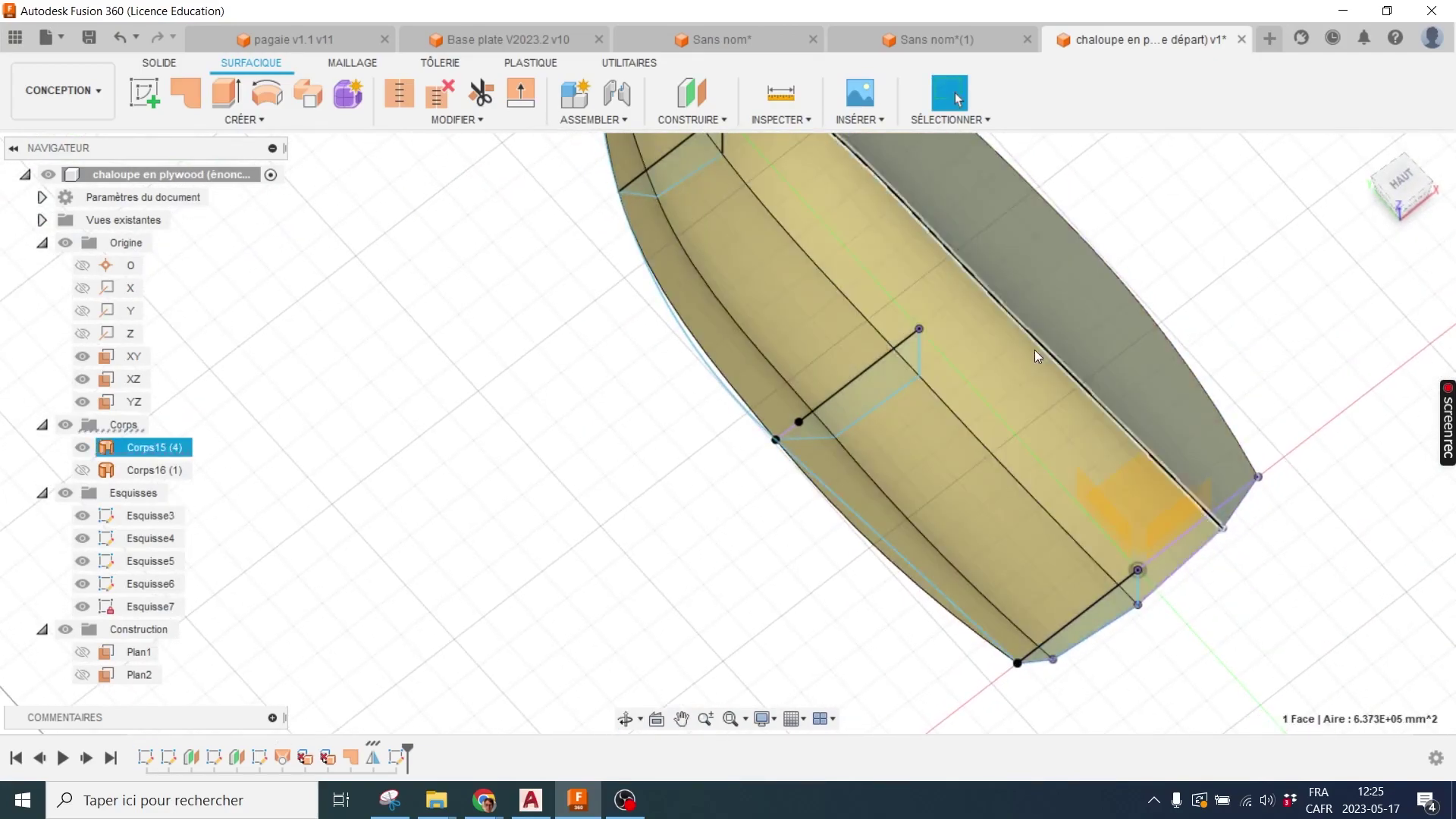
pyautogui.moveTo(1034, 349)
pyautogui.keyDown('shift'); pyautogui.mouseDown(button='middle')
pyautogui.moveTo(979, 356)
pyautogui.moveTo(1026, 315)
pyautogui.mouseUp(button='middle'); pyautogui.keyUp('shift')
pyautogui.press('Escape')
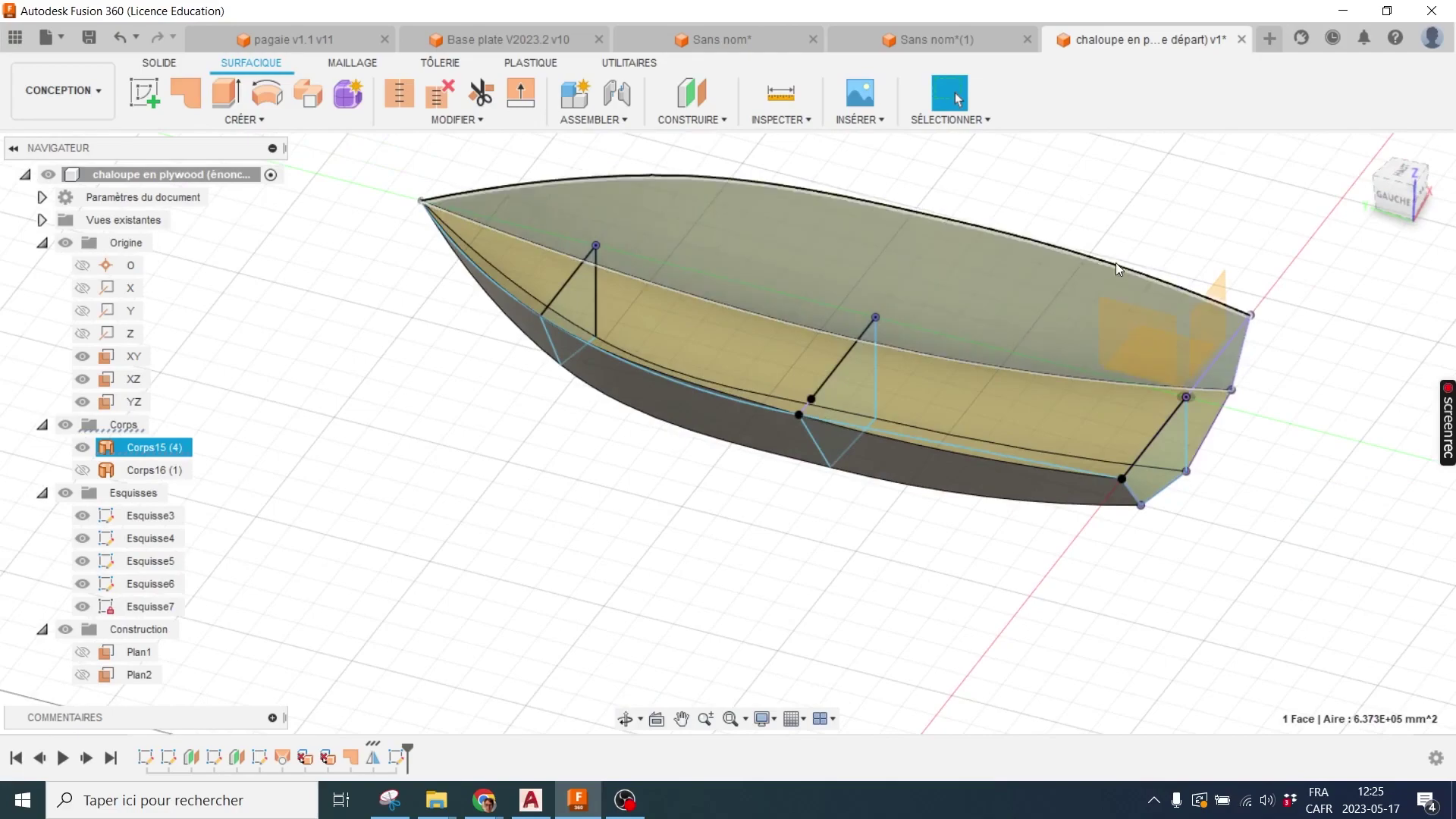
pyautogui.moveTo(1063, 348)
pyautogui.keyDown('shift'); pyautogui.mouseDown(button='middle')
pyautogui.moveTo(952, 373)
pyautogui.moveTo(905, 344)
pyautogui.mouseUp(button='middle'); pyautogui.keyUp('shift')
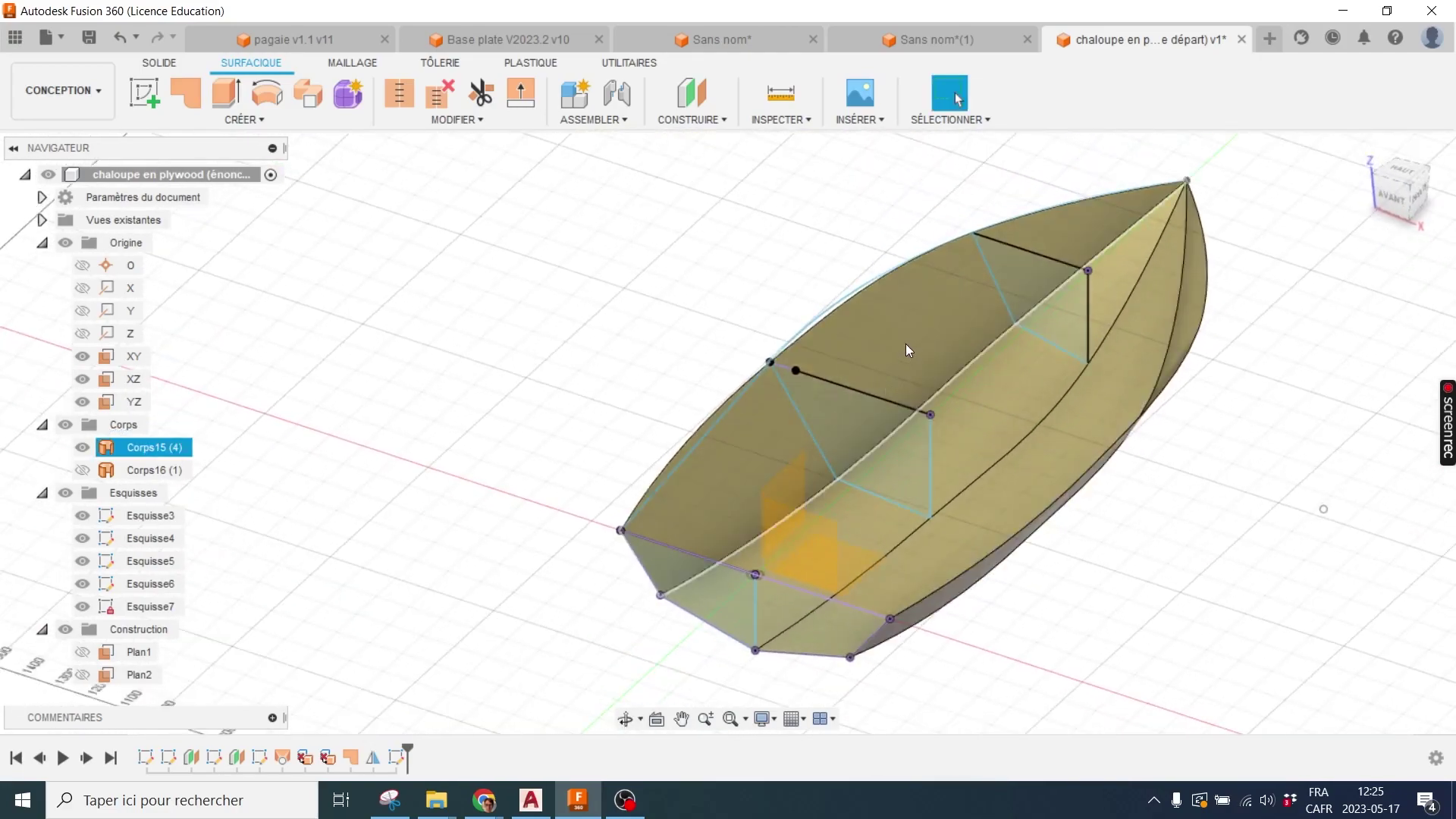
pyautogui.click(905, 344)
pyautogui.click(984, 421)
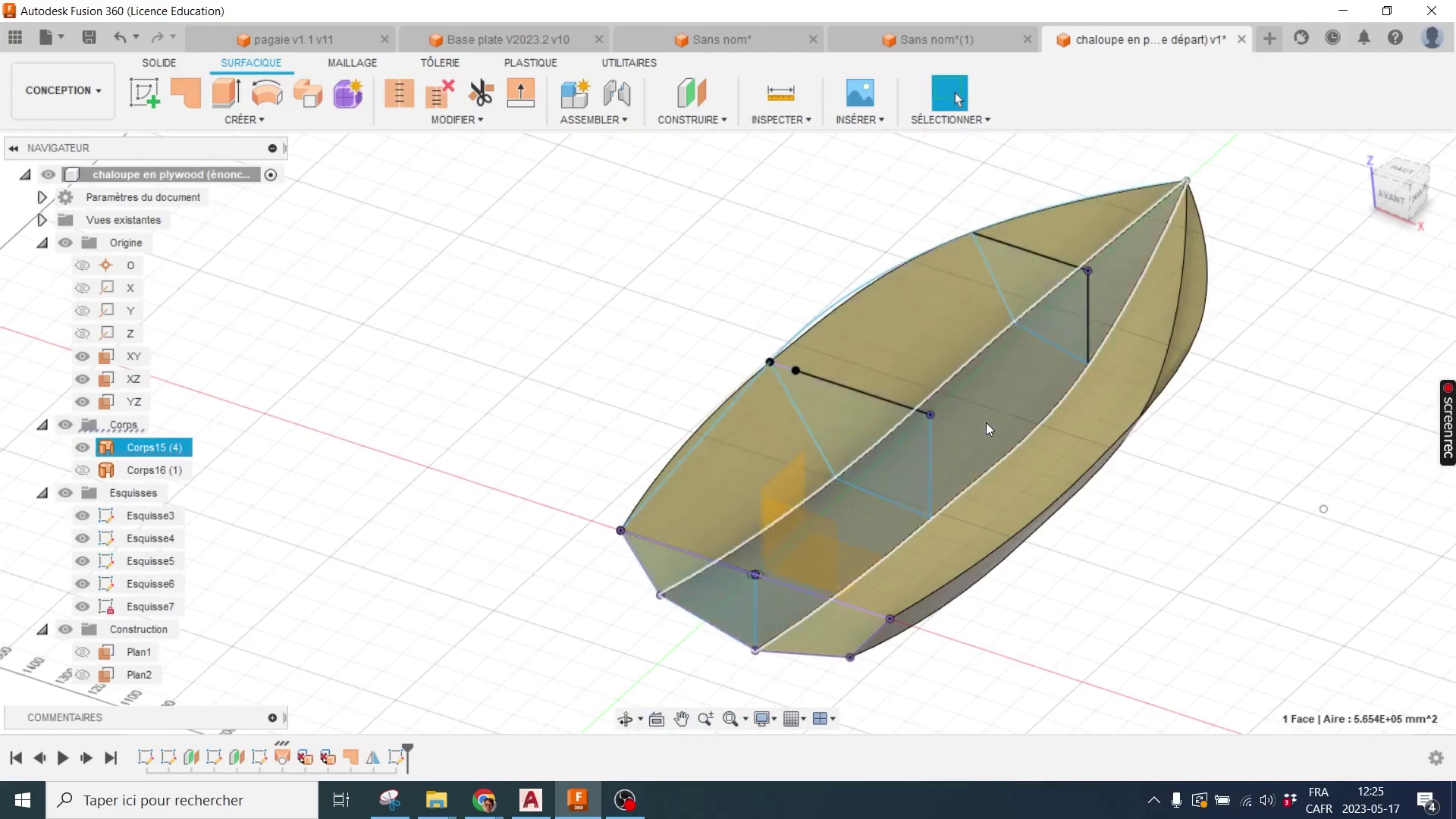
pyautogui.click(615, 201)
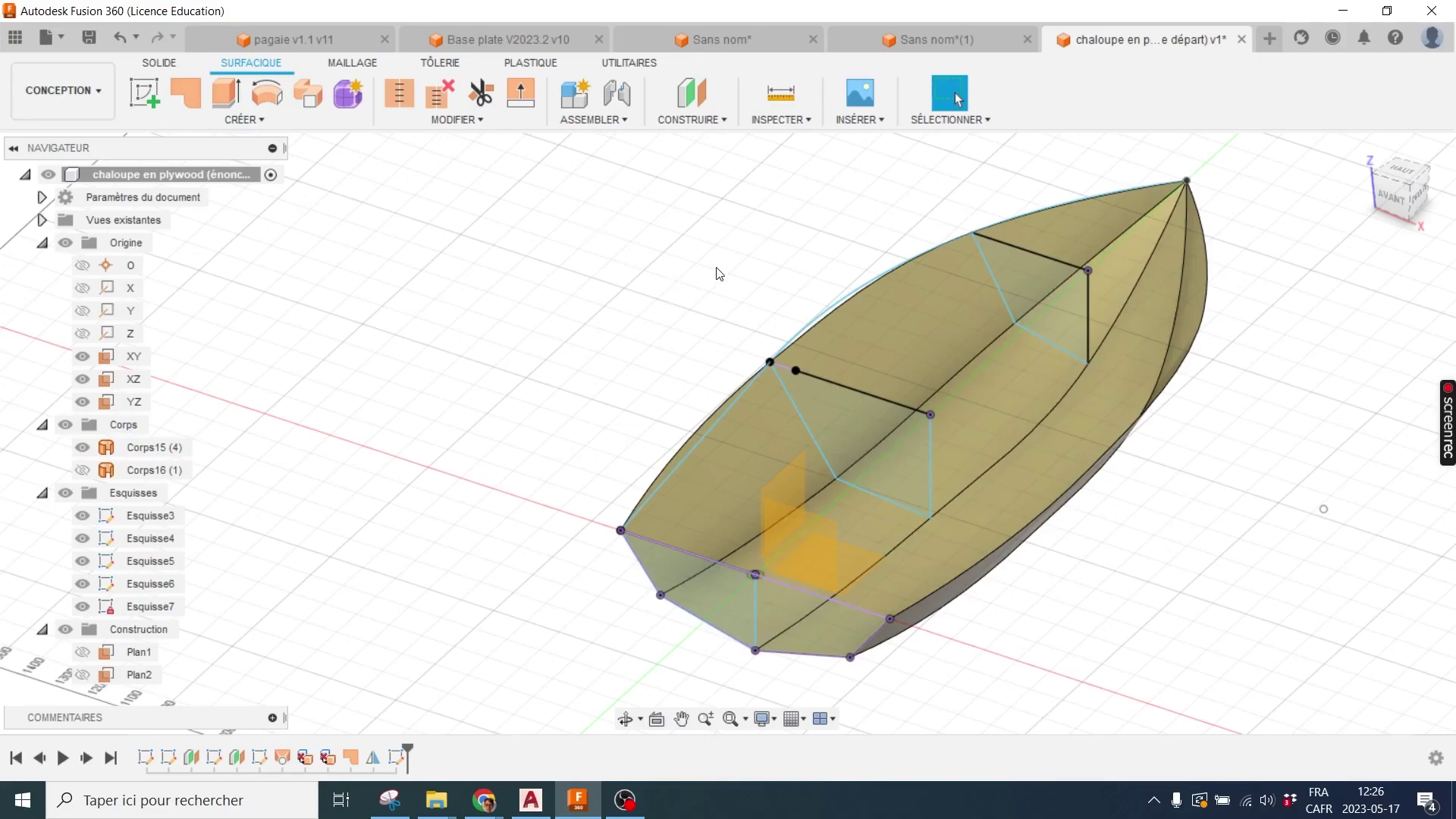
pyautogui.click(943, 325)
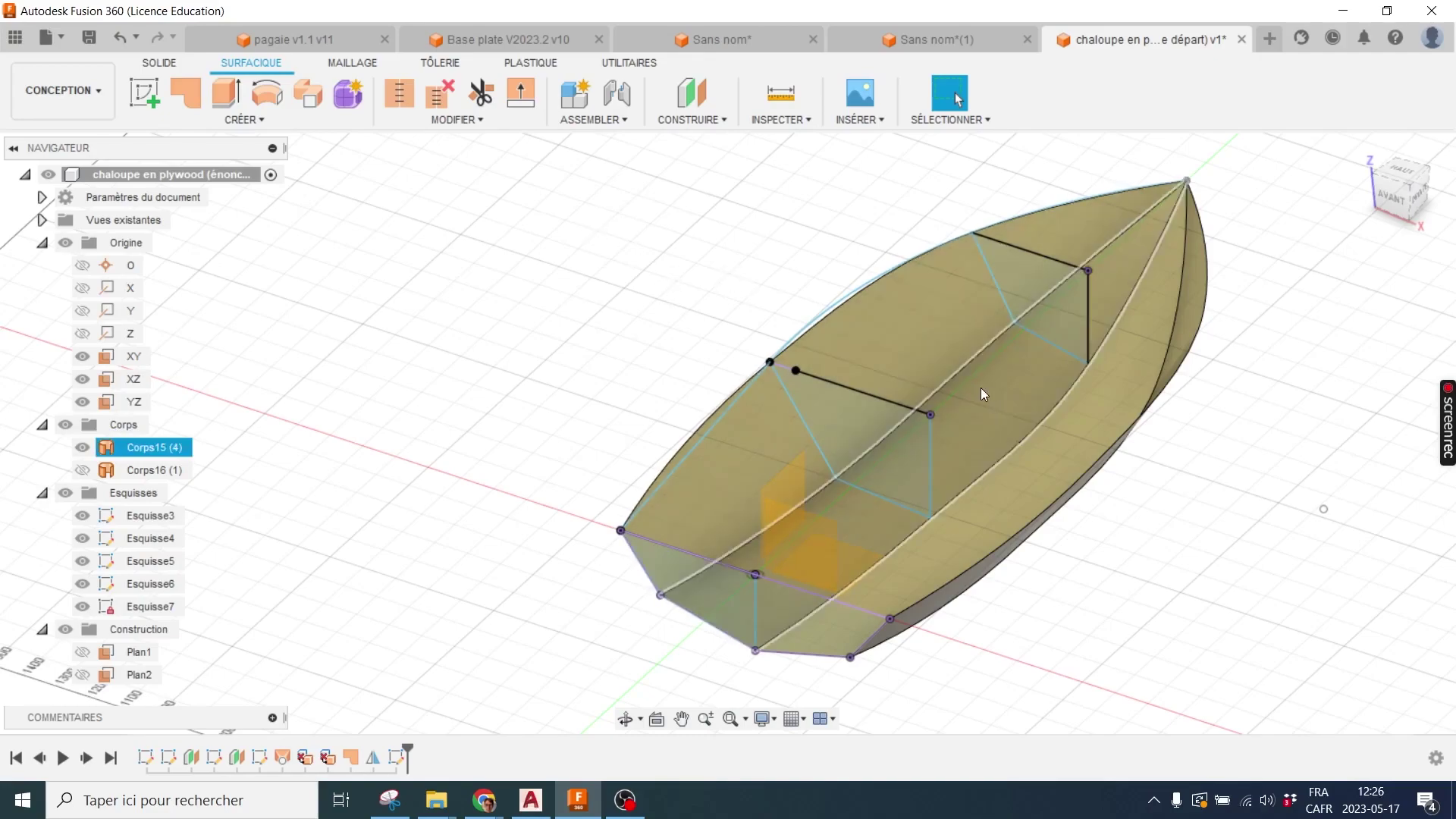
pyautogui.click(943, 331)
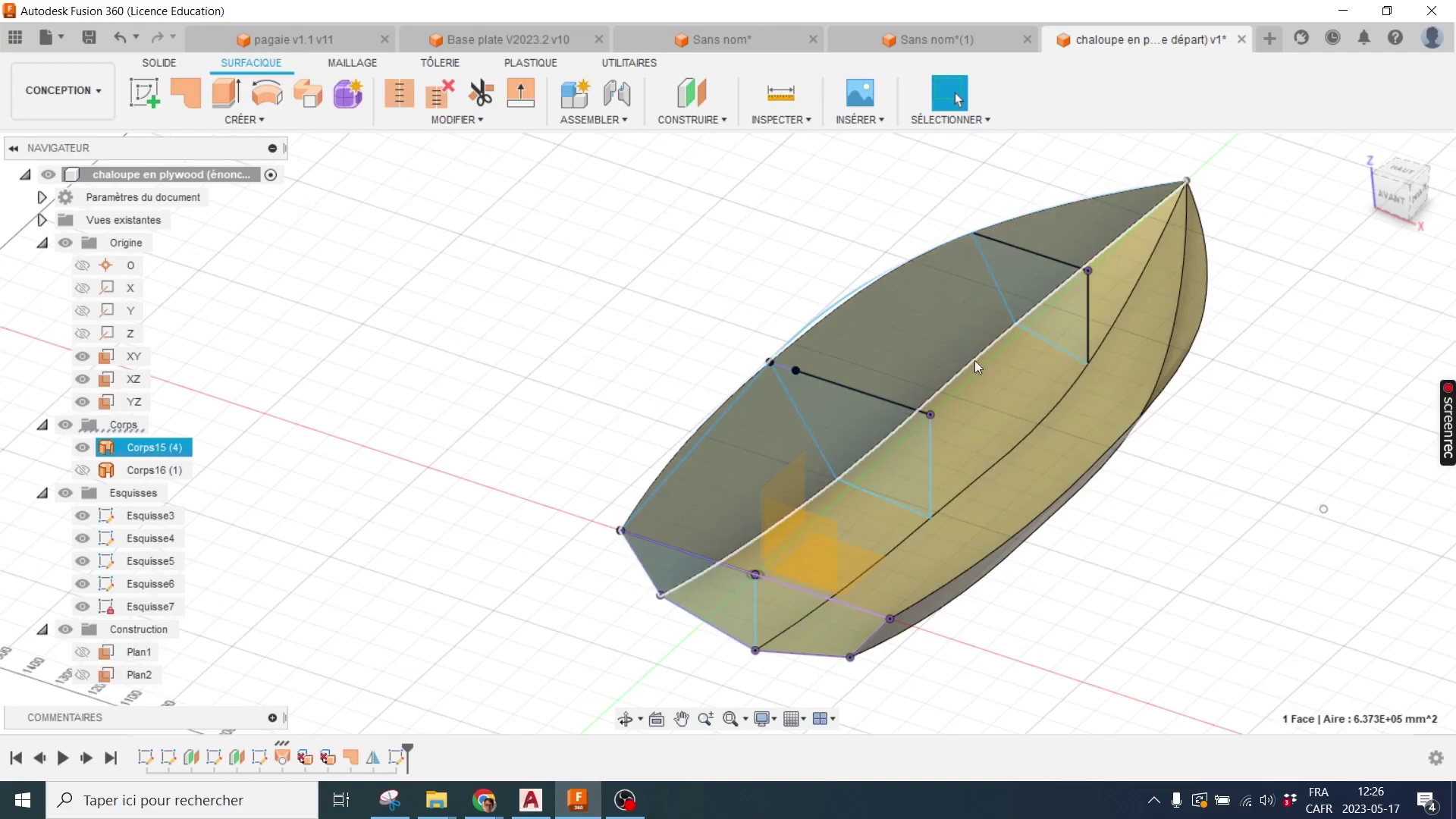
pyautogui.click(1034, 389)
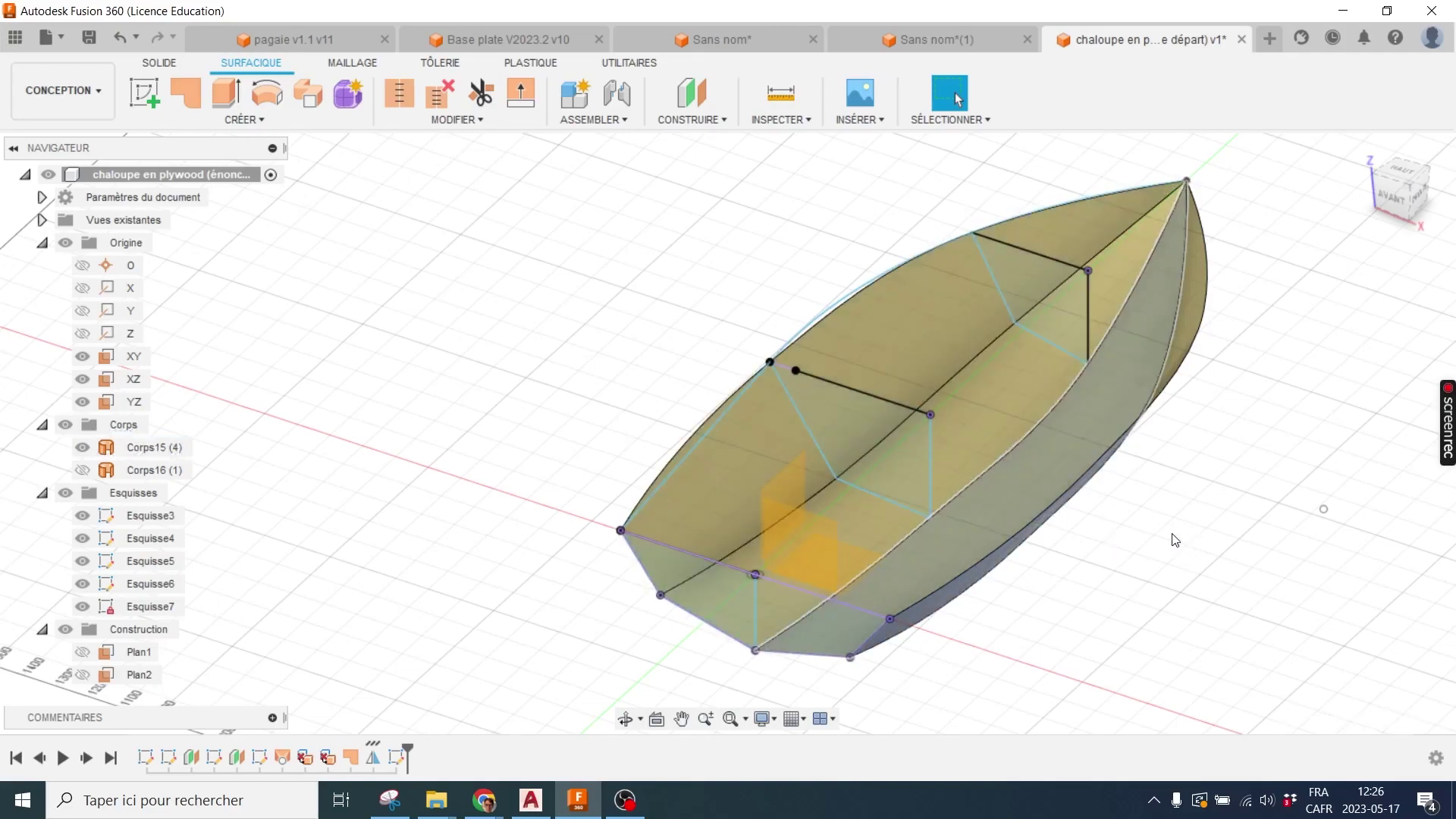
pyautogui.keyDown('shift'); pyautogui.moveTo(1022, 481); pyautogui.dragTo(966, 508, button='middle'); pyautogui.keyUp('shift')
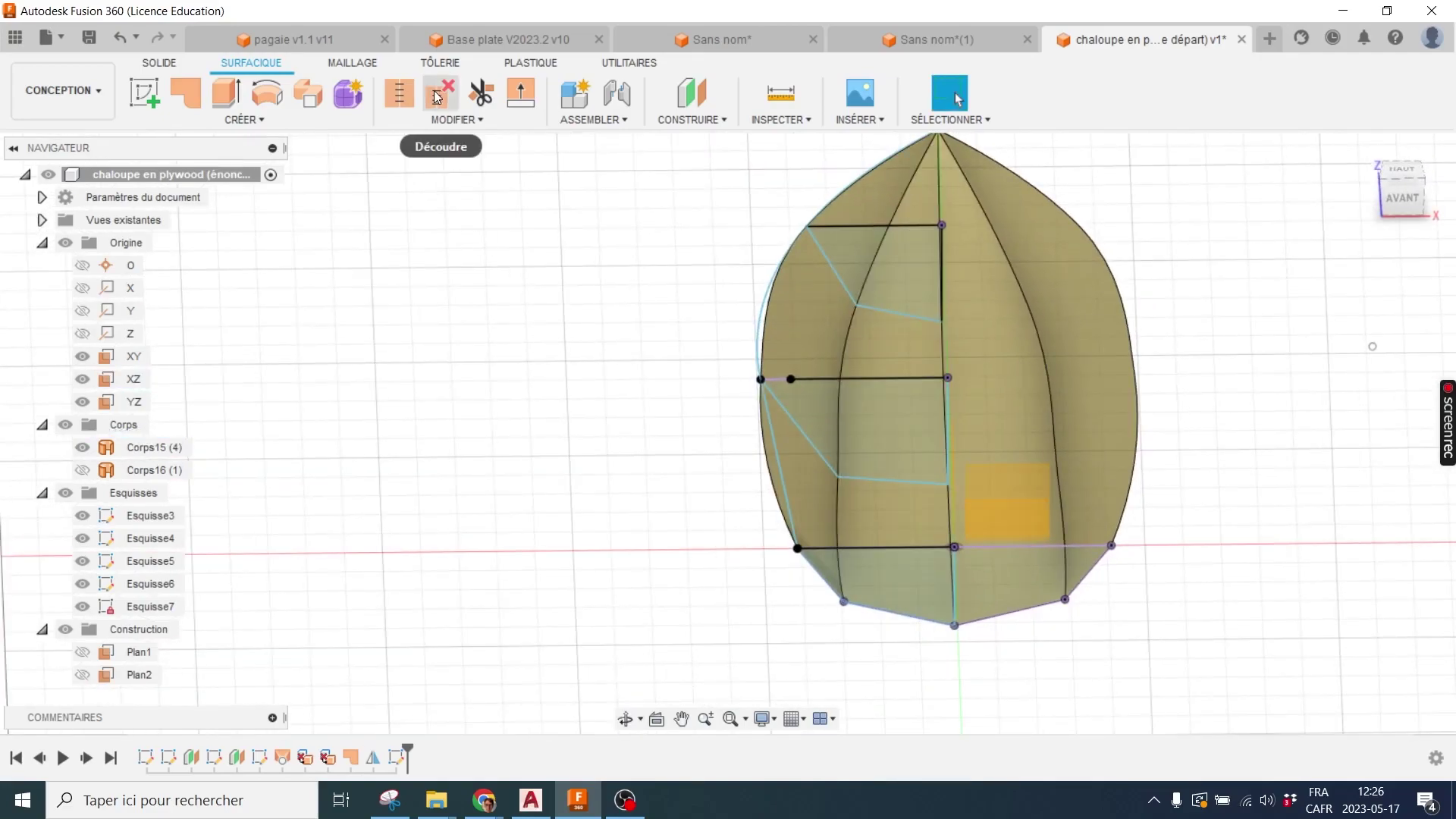
# Unstitch the hull body into separate panel bodies and save the design as a new version
pyautogui.click(440, 94)
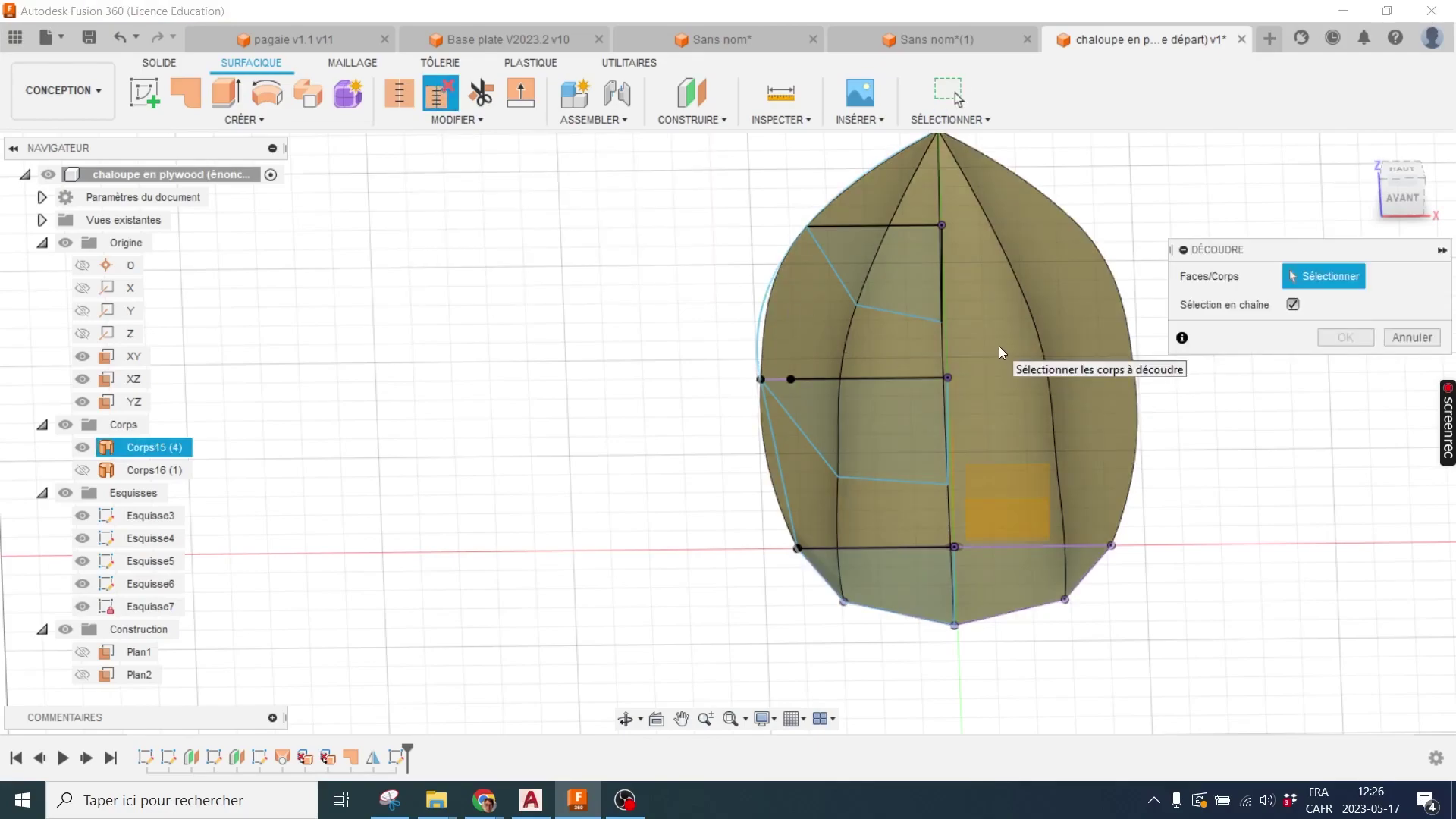
pyautogui.click(1000, 351)
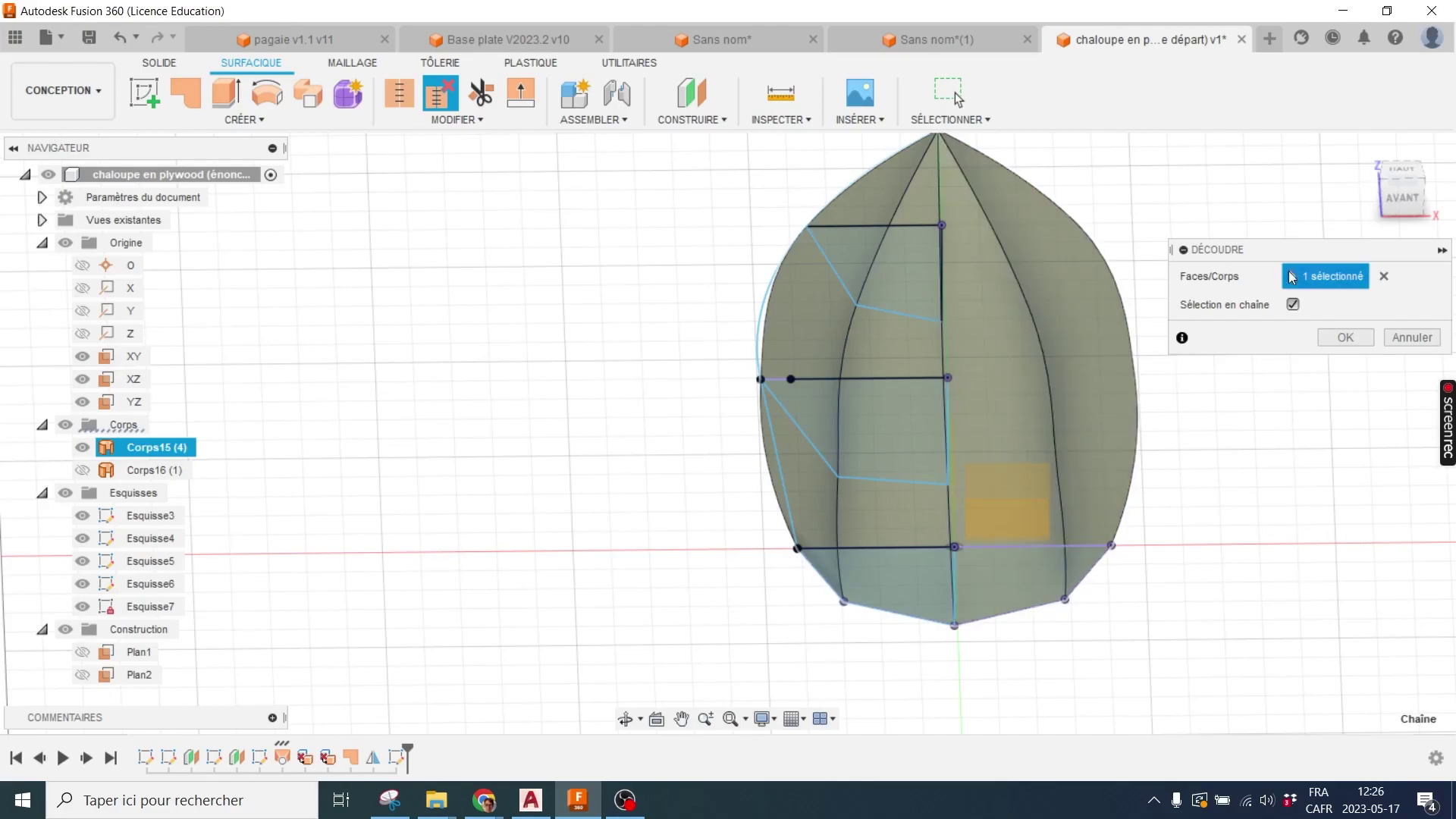
pyautogui.click(1345, 337)
pyautogui.hotkey('ctrl', 's')
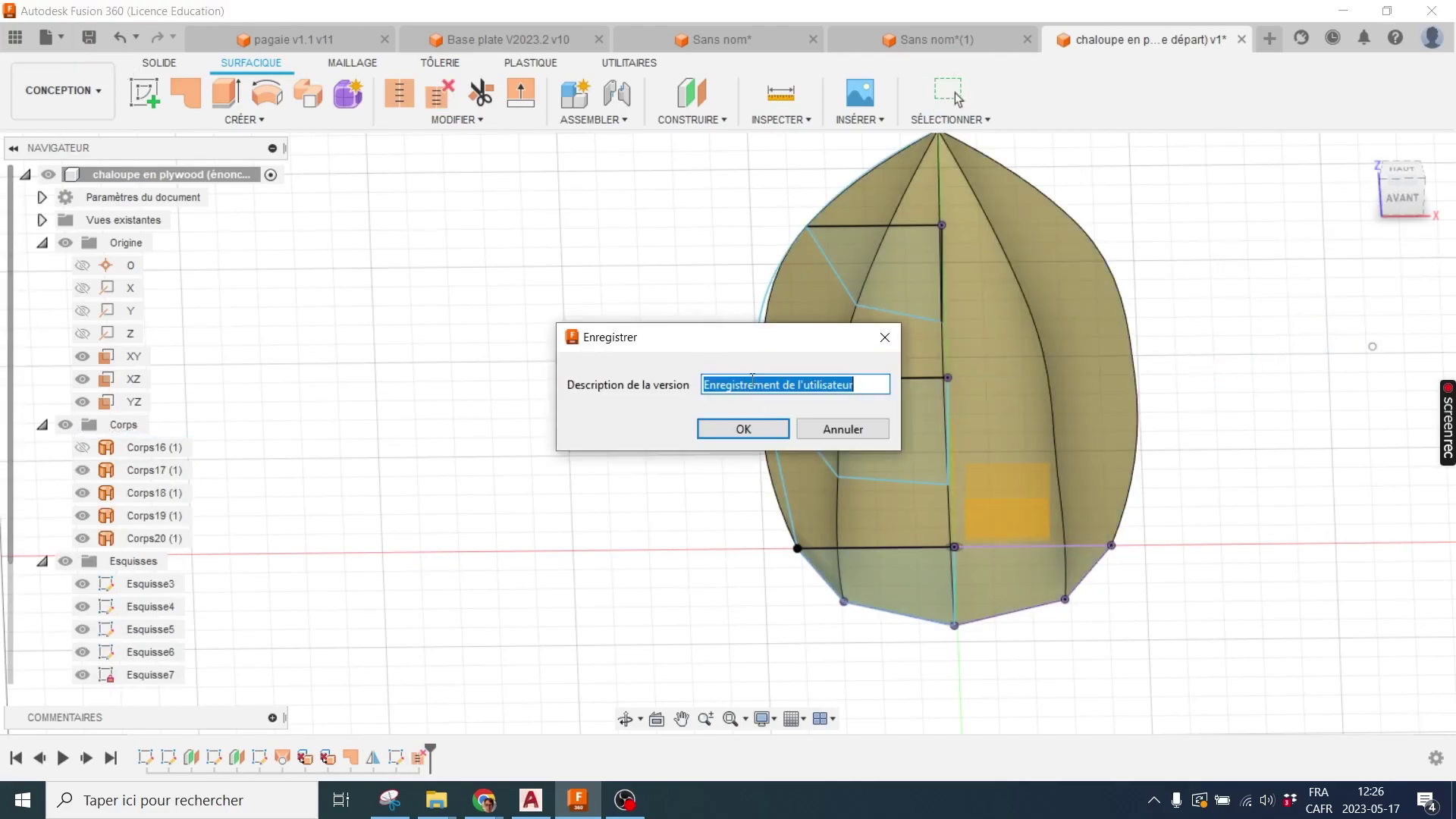
pyautogui.press('Return')
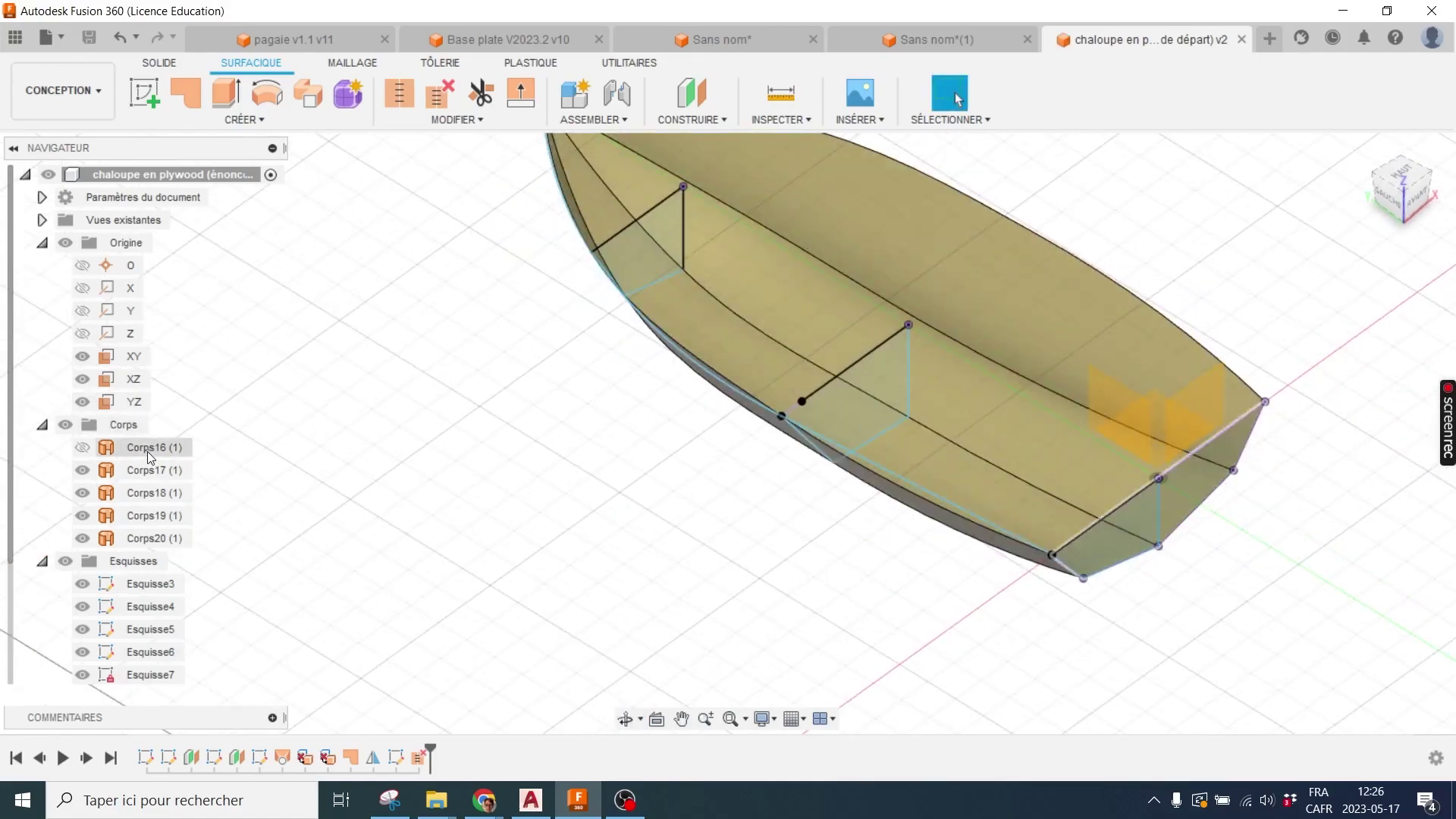
# Isolate panels one at a time, viewing Corps16 and then Corps18 alone
pyautogui.click(82, 538)
pyautogui.click(82, 492)
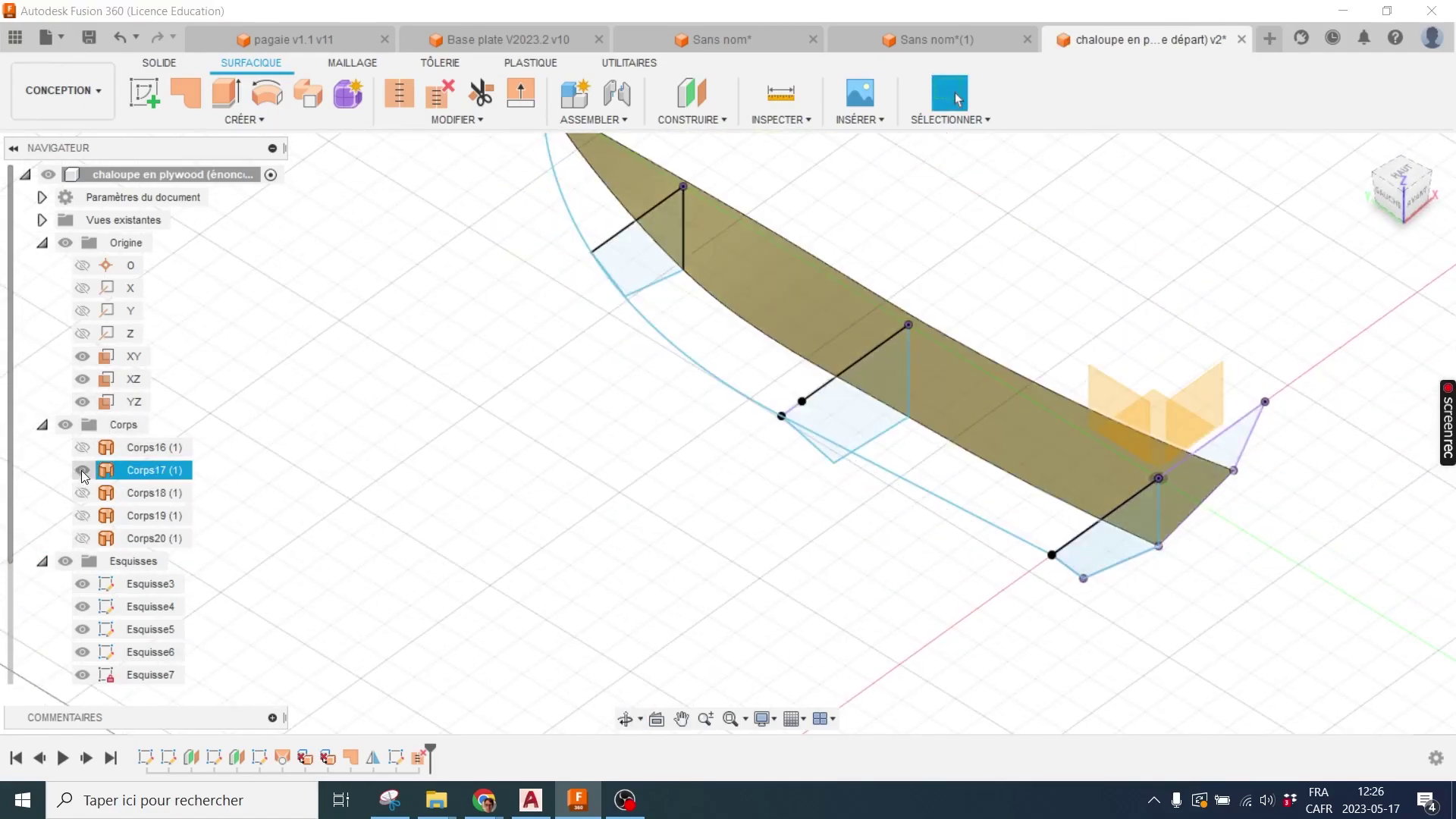
pyautogui.click(80, 445)
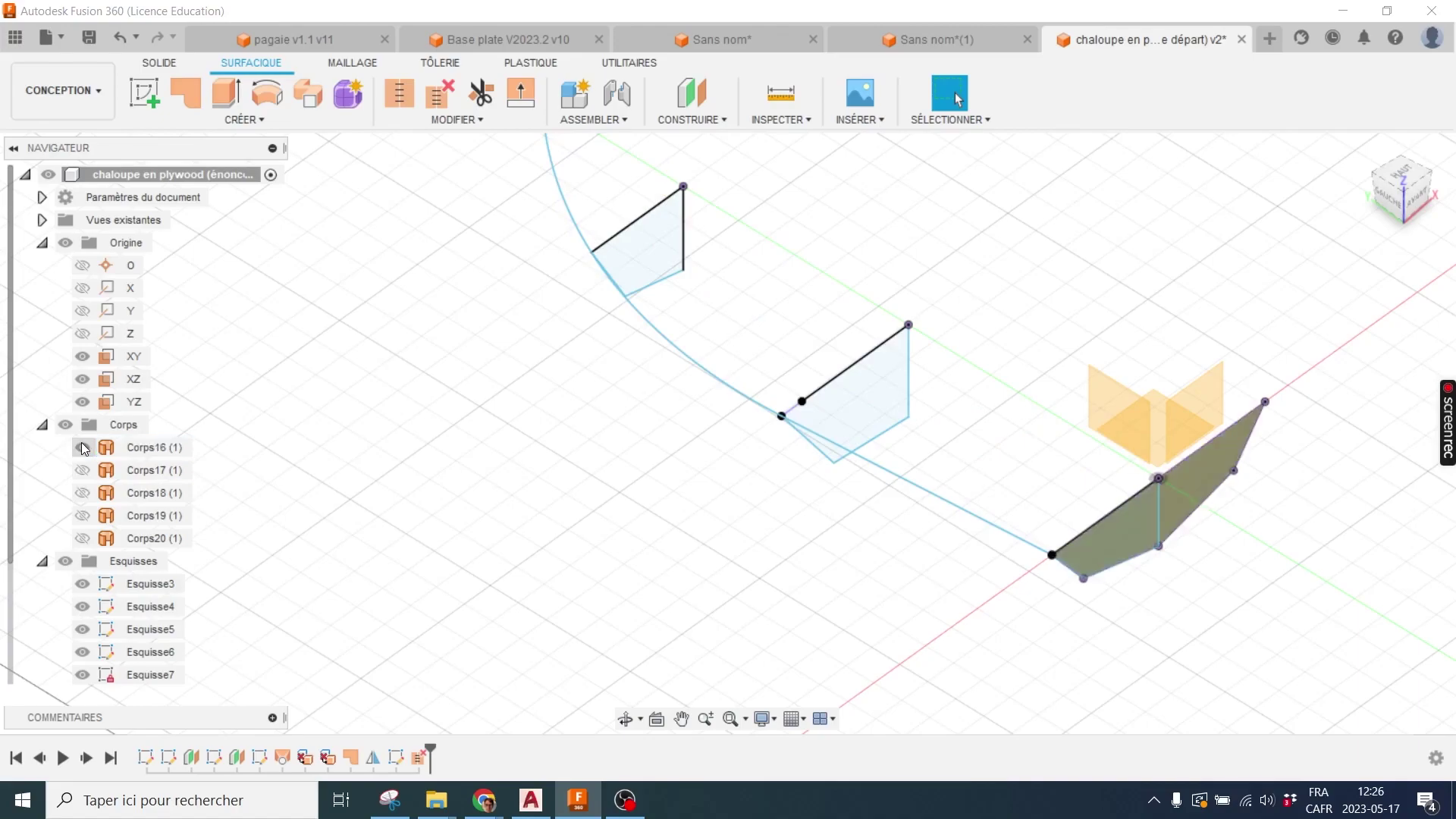
pyautogui.click(81, 446)
pyautogui.click(83, 470)
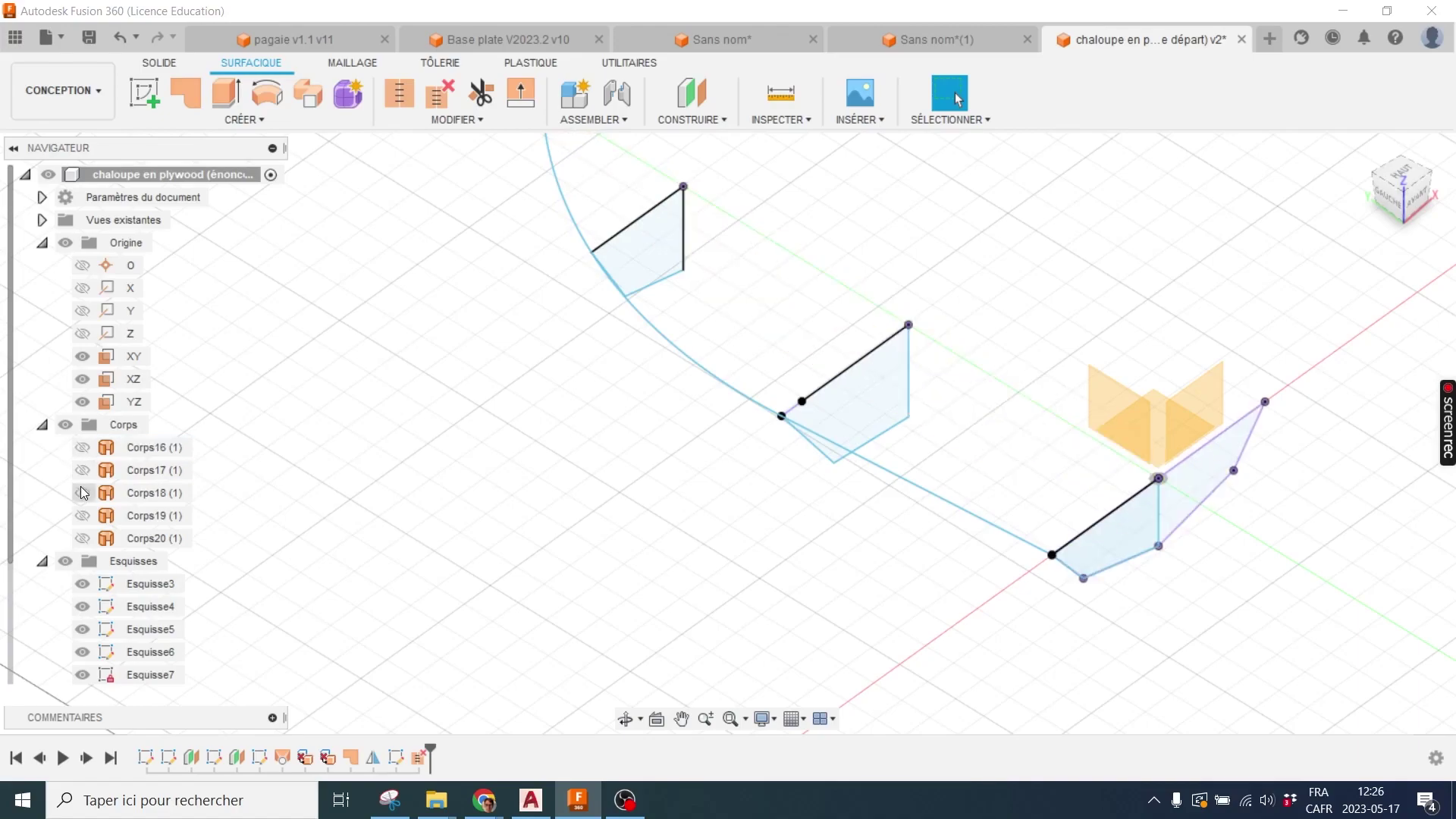
pyautogui.moveTo(669, 502)
pyautogui.keyDown('shift'); pyautogui.mouseDown(button='middle')
pyautogui.moveTo(510, 445)
pyautogui.moveTo(543, 487)
pyautogui.mouseUp(button='middle'); pyautogui.keyUp('shift')
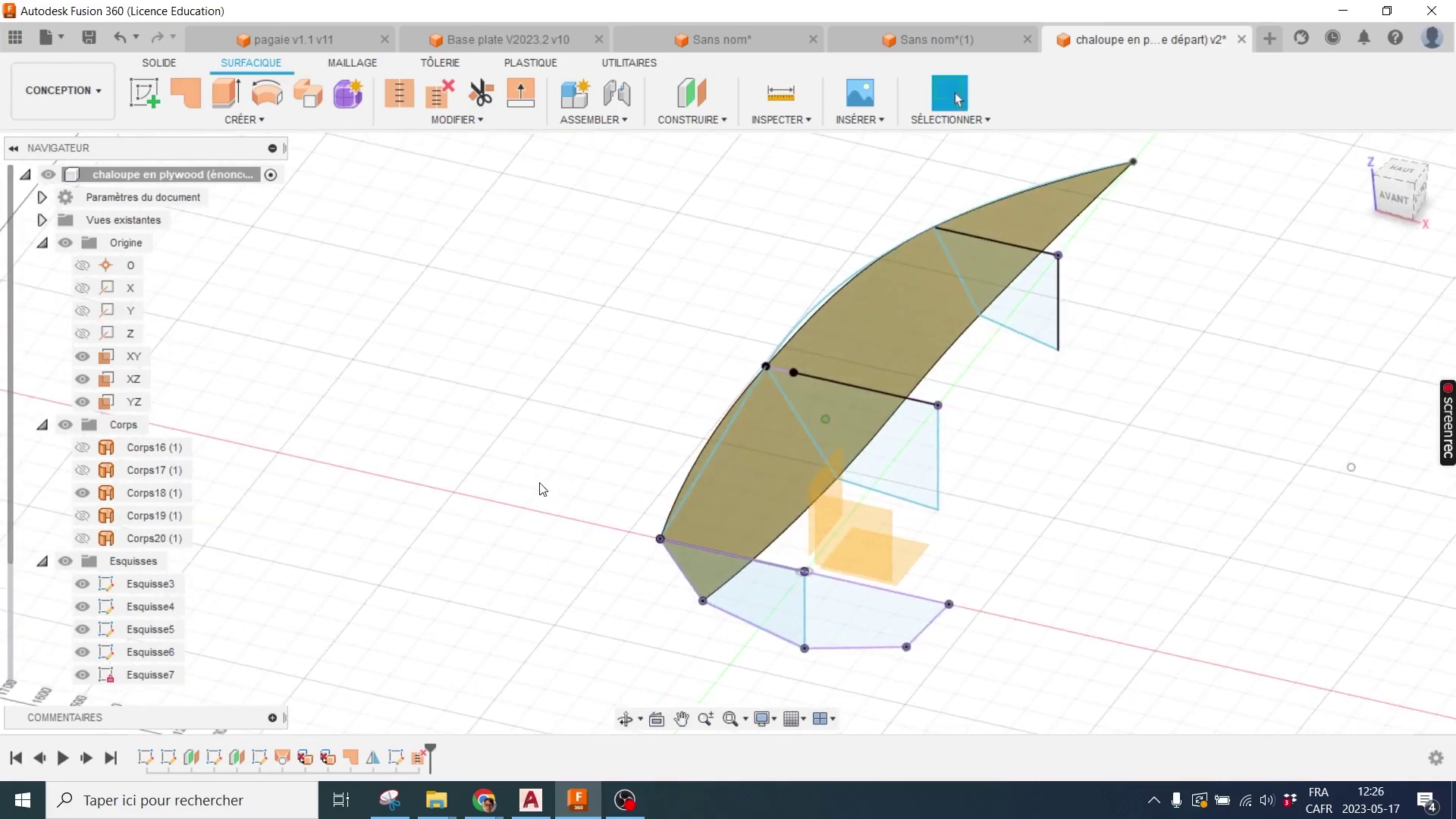
# Switch visibility to view Corps19 and then Corps20 on their own
pyautogui.click(83, 493)
pyautogui.click(82, 516)
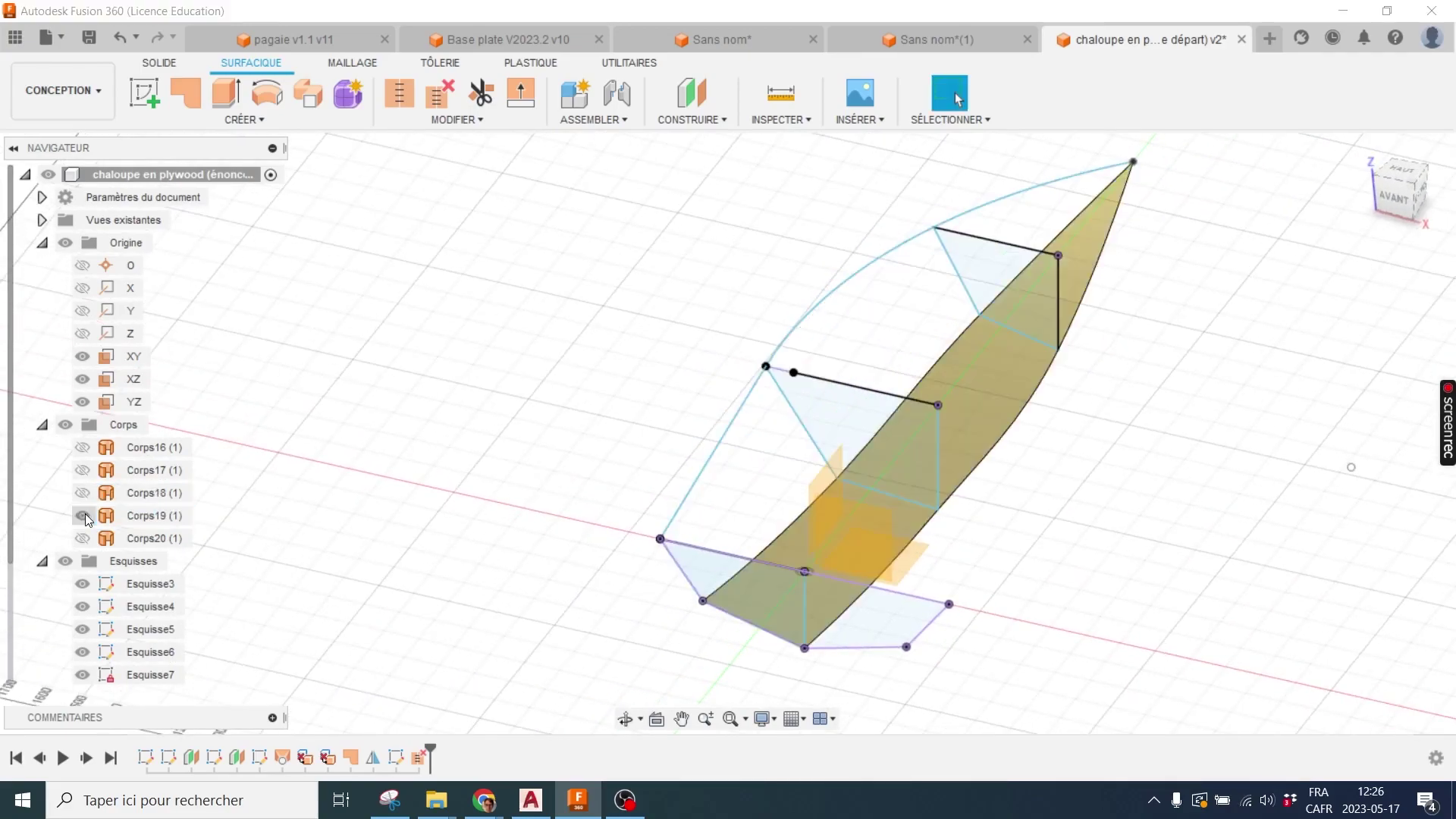
pyautogui.click(82, 516)
pyautogui.click(83, 538)
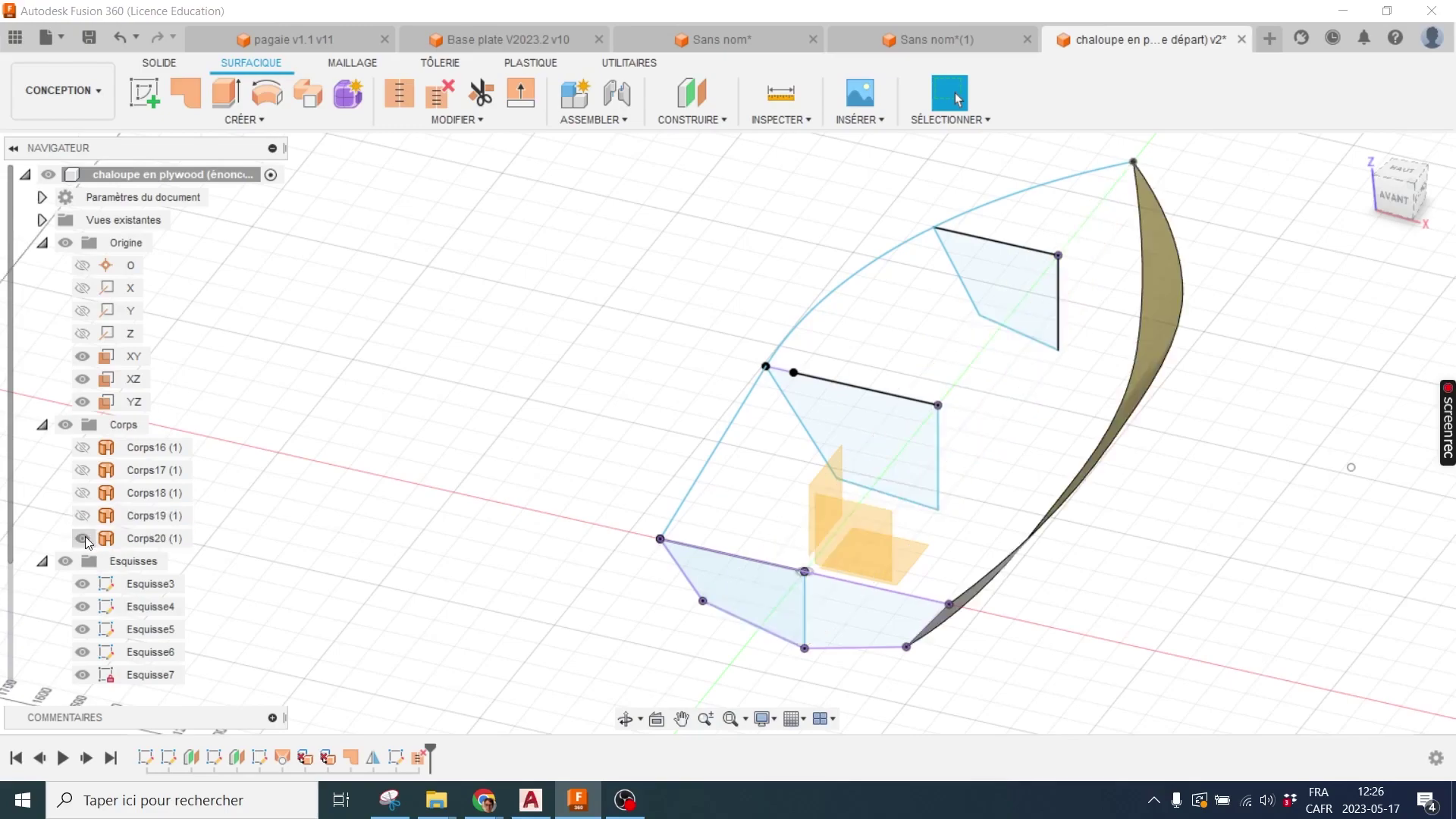
pyautogui.moveTo(425, 486)
pyautogui.keyDown('shift'); pyautogui.mouseDown(button='middle')
pyautogui.moveTo(480, 483)
pyautogui.moveTo(452, 484)
pyautogui.mouseUp(button='middle'); pyautogui.keyUp('shift')
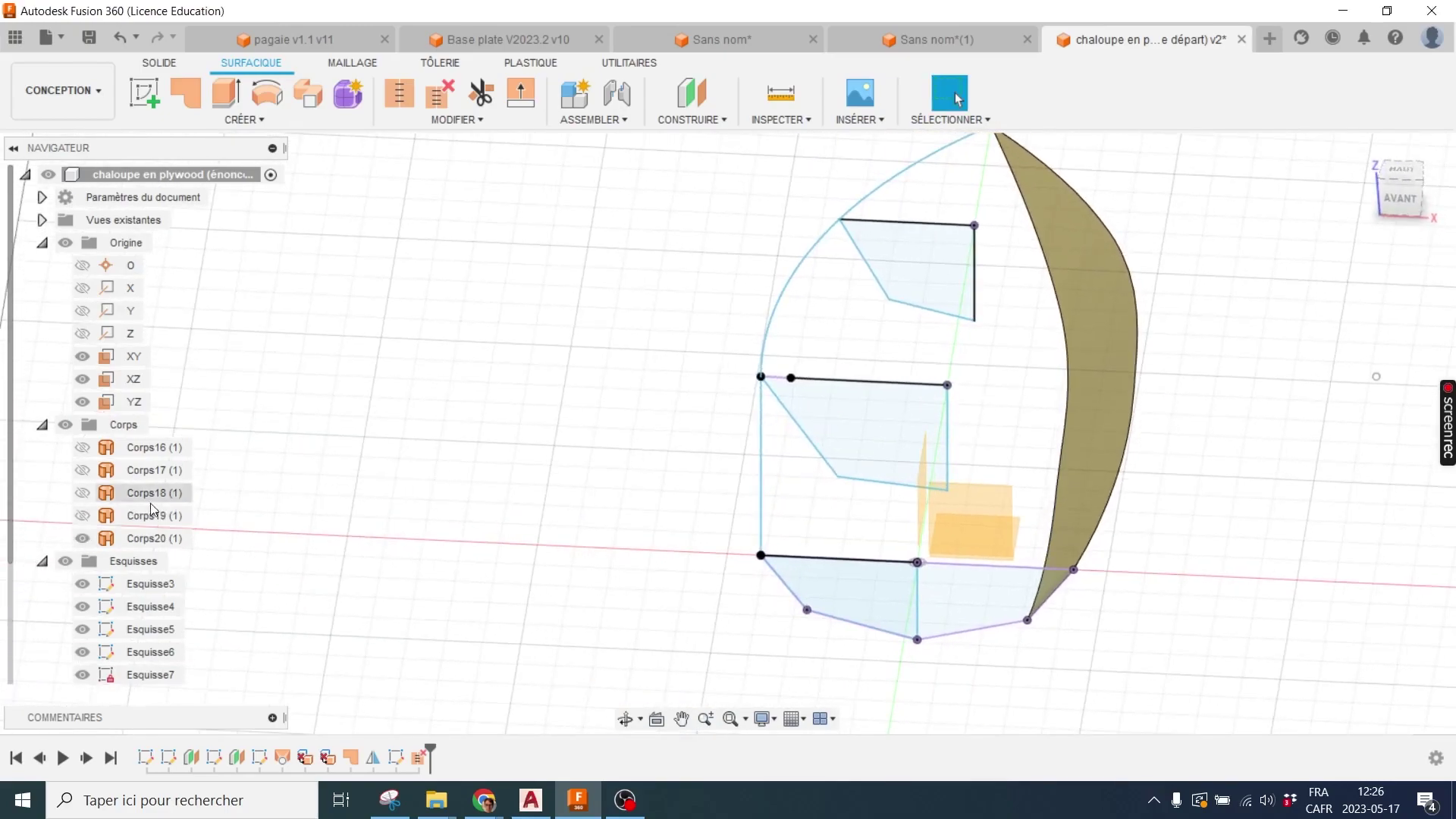
# Show Corps18 and Corps19 together from above, then leave only Corps18 visible
pyautogui.click(83, 538)
pyautogui.click(93, 517)
pyautogui.click(83, 493)
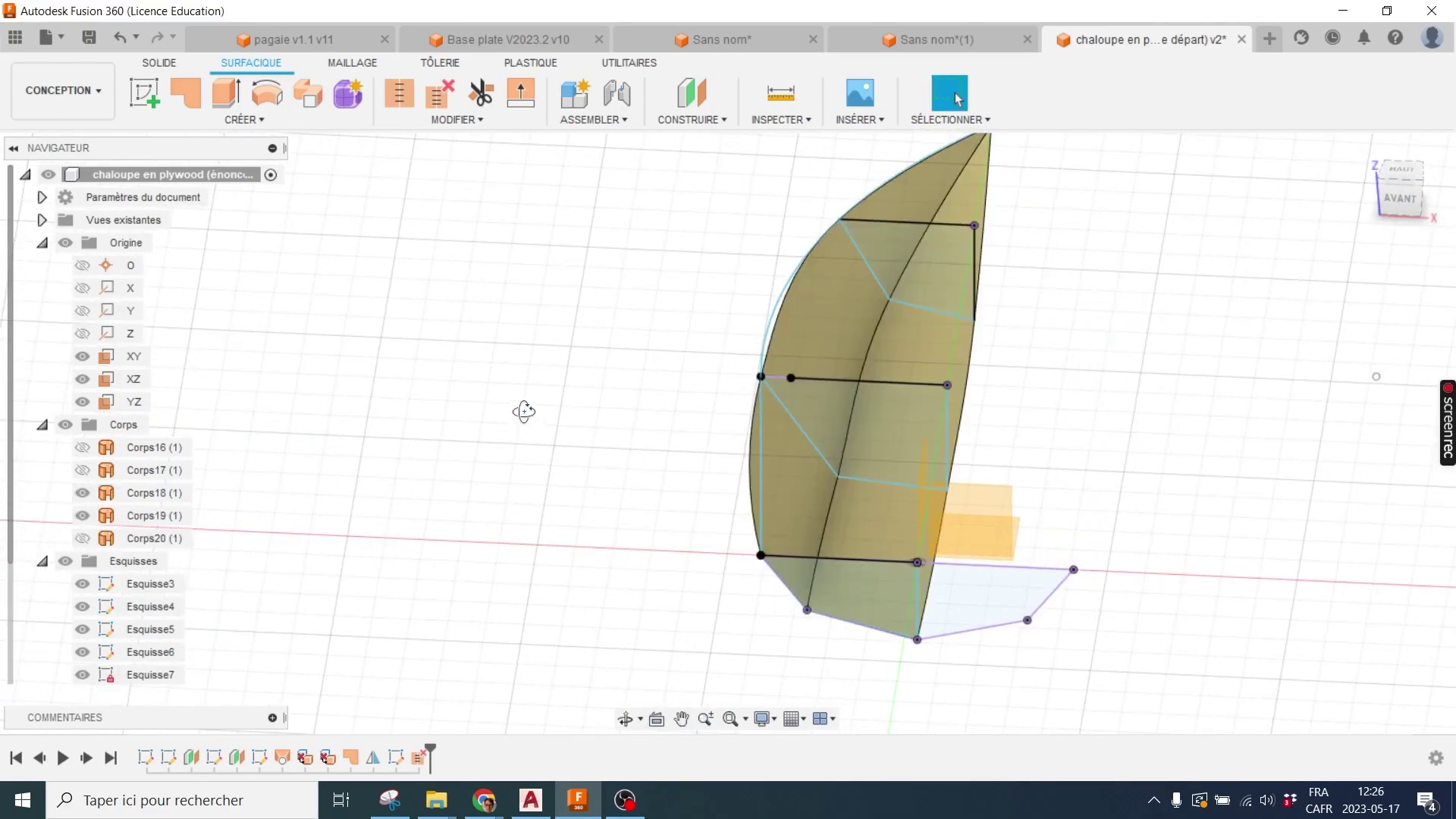
pyautogui.keyDown('shift'); pyautogui.moveTo(520, 409); pyautogui.dragTo(505, 427, button='middle'); pyautogui.keyUp('shift')
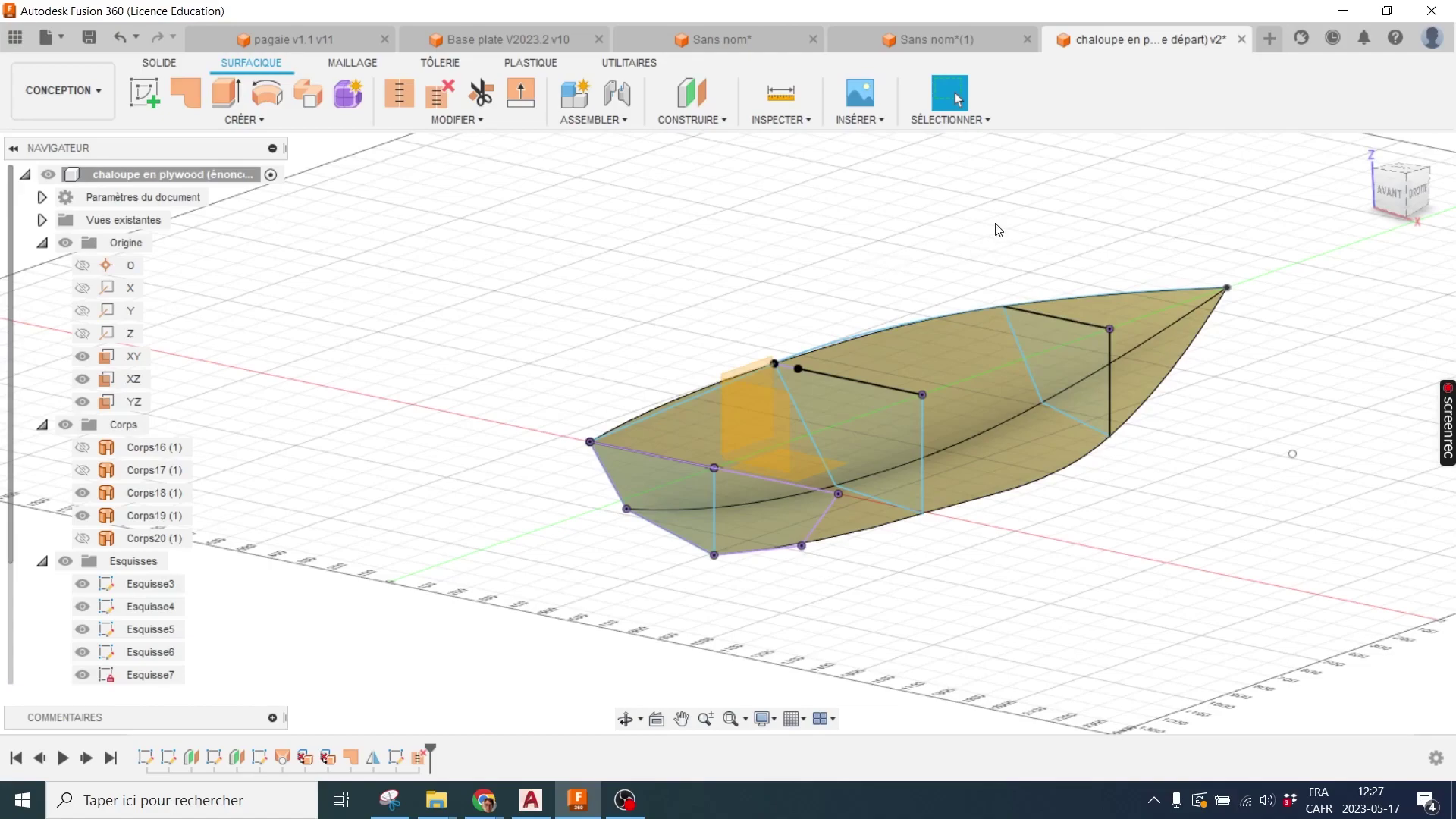
pyautogui.moveTo(875, 310)
pyautogui.keyDown('shift'); pyautogui.mouseDown(button='middle')
pyautogui.moveTo(912, 351)
pyautogui.moveTo(784, 471)
pyautogui.mouseUp(button='middle'); pyautogui.keyUp('shift')
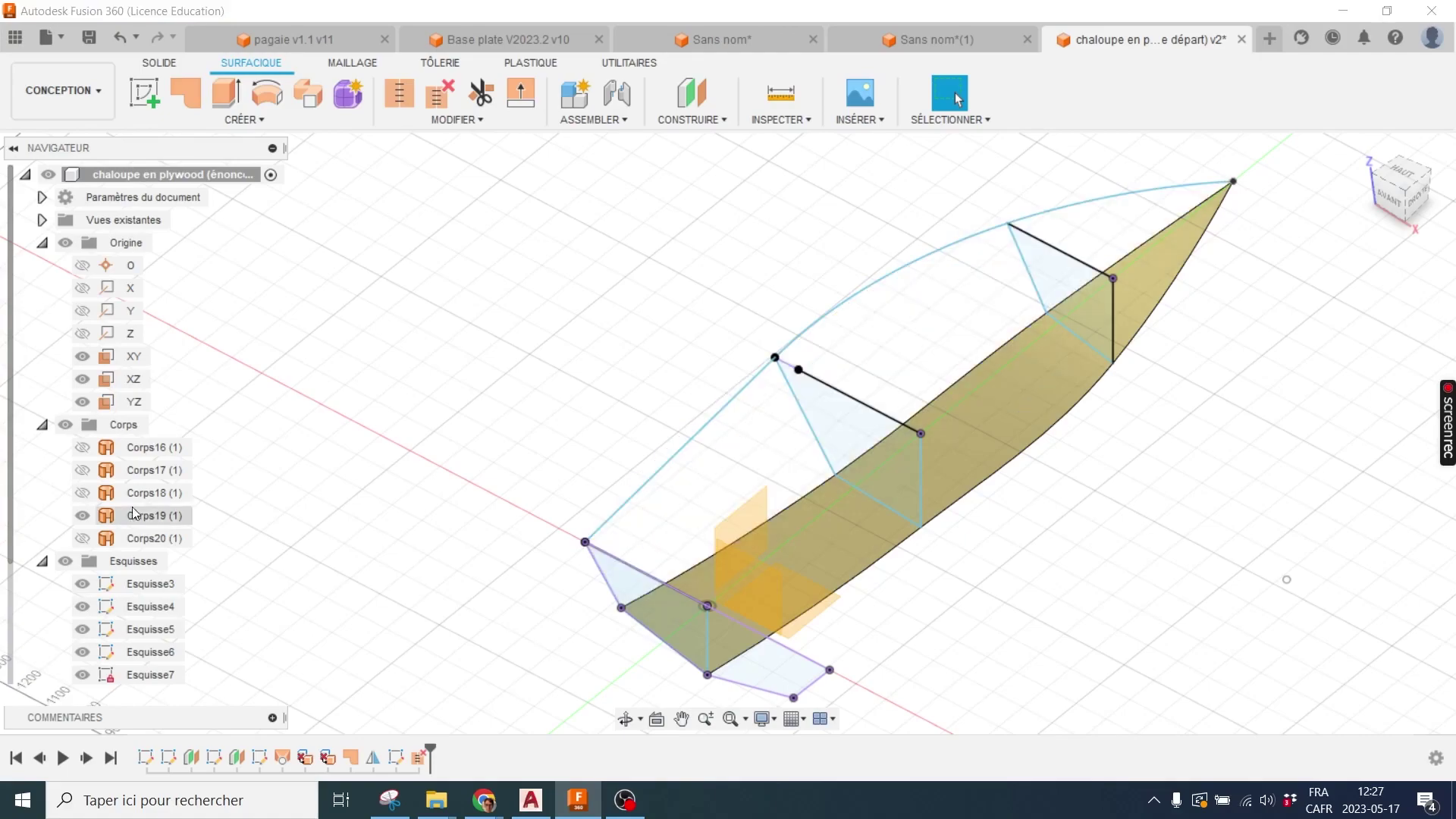
pyautogui.click(82, 516)
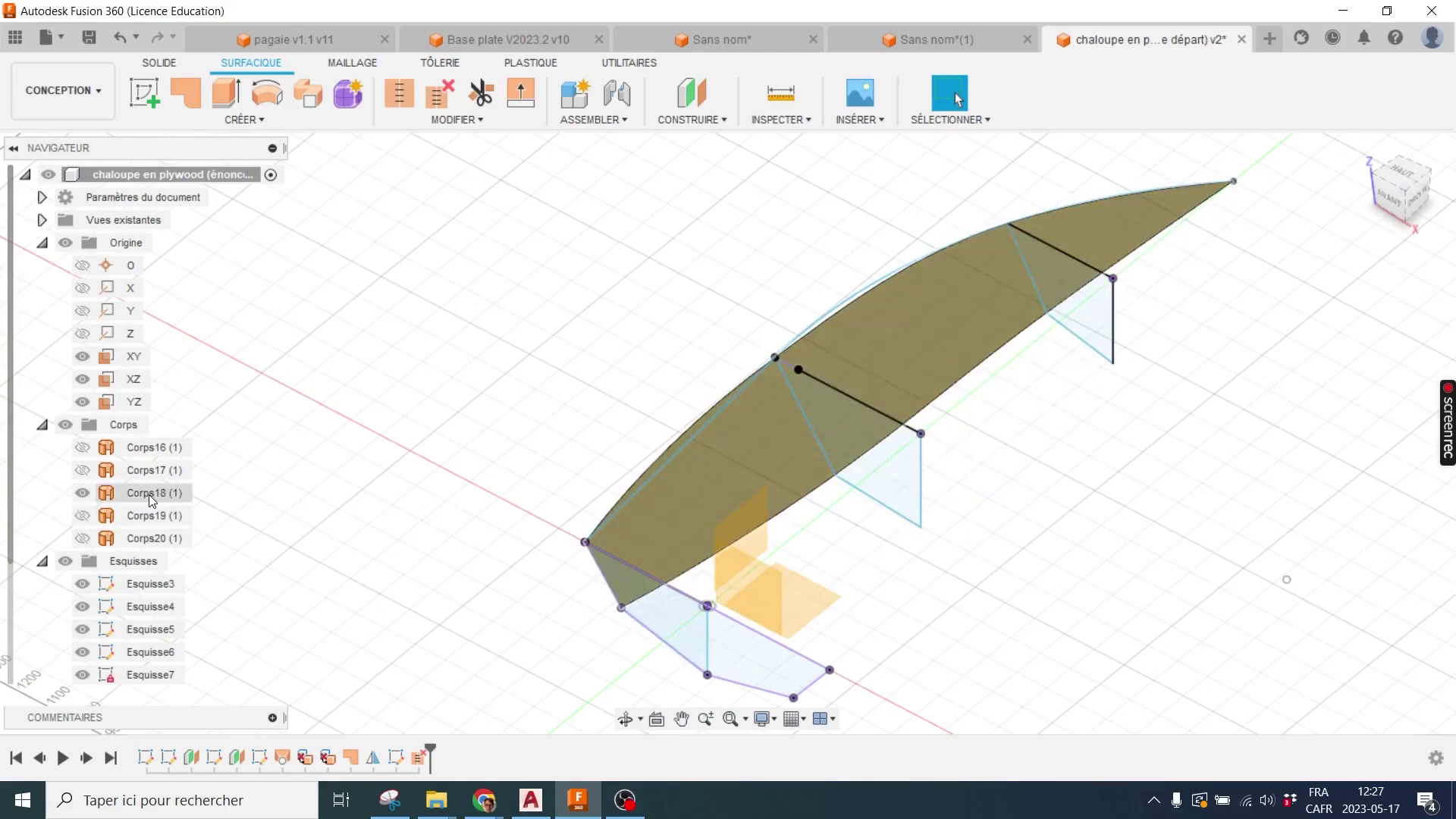
# Save Corps18 as a binary STL mesh named 'flanc haut' in Downloads
pyautogui.rightClick(149, 495)
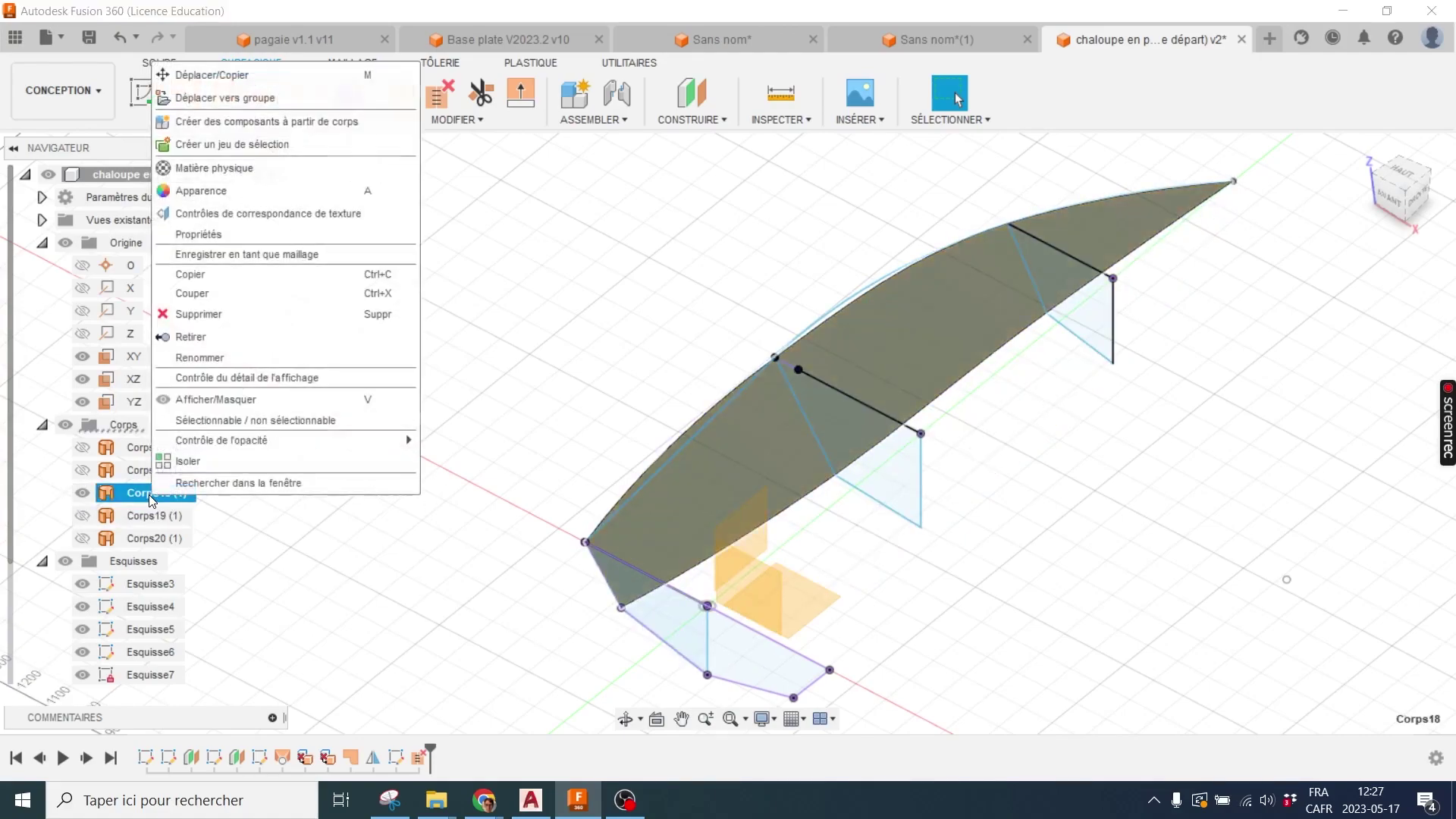
pyautogui.click(275, 255)
pyautogui.click(1377, 306)
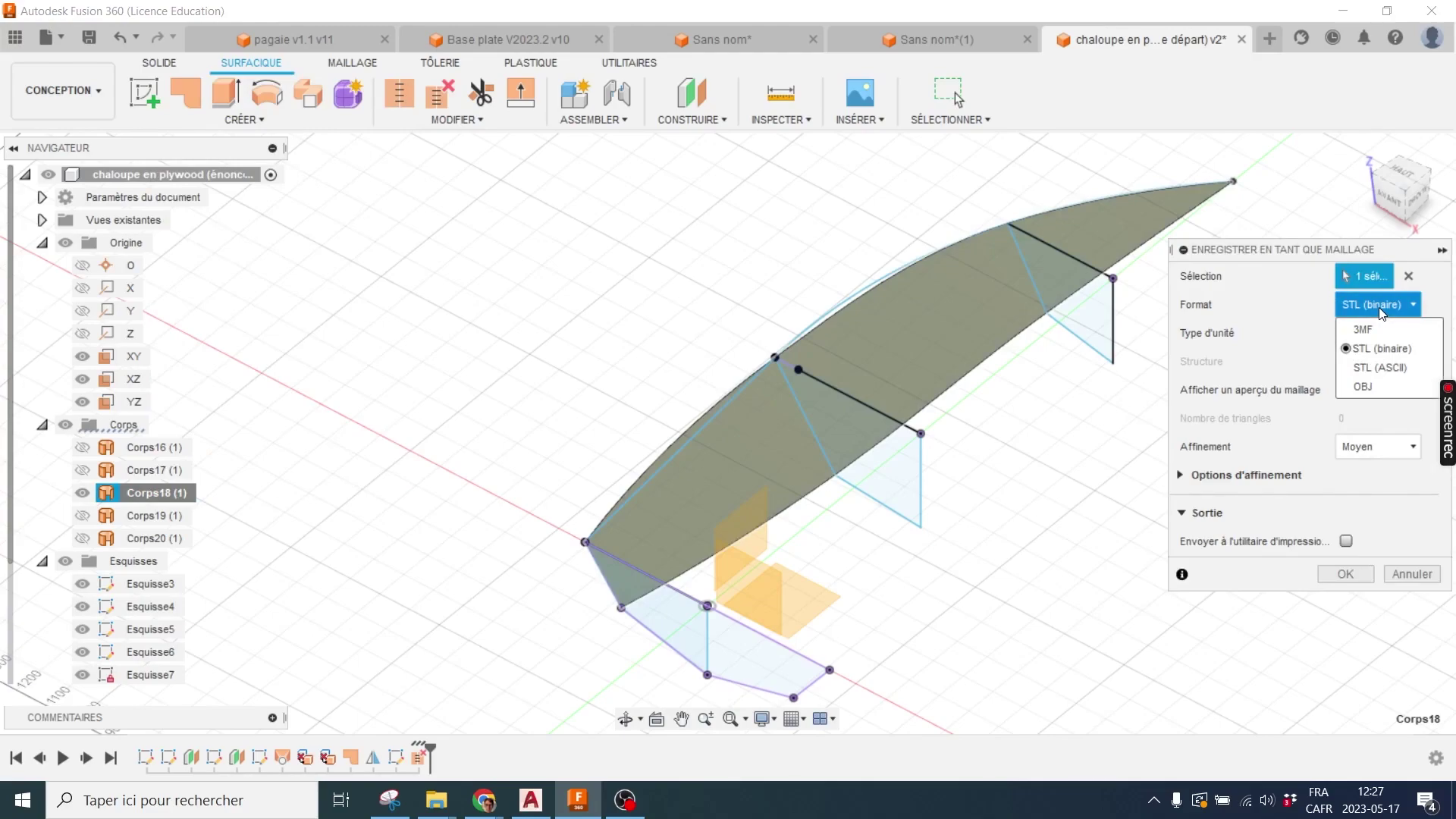
pyautogui.click(1379, 307)
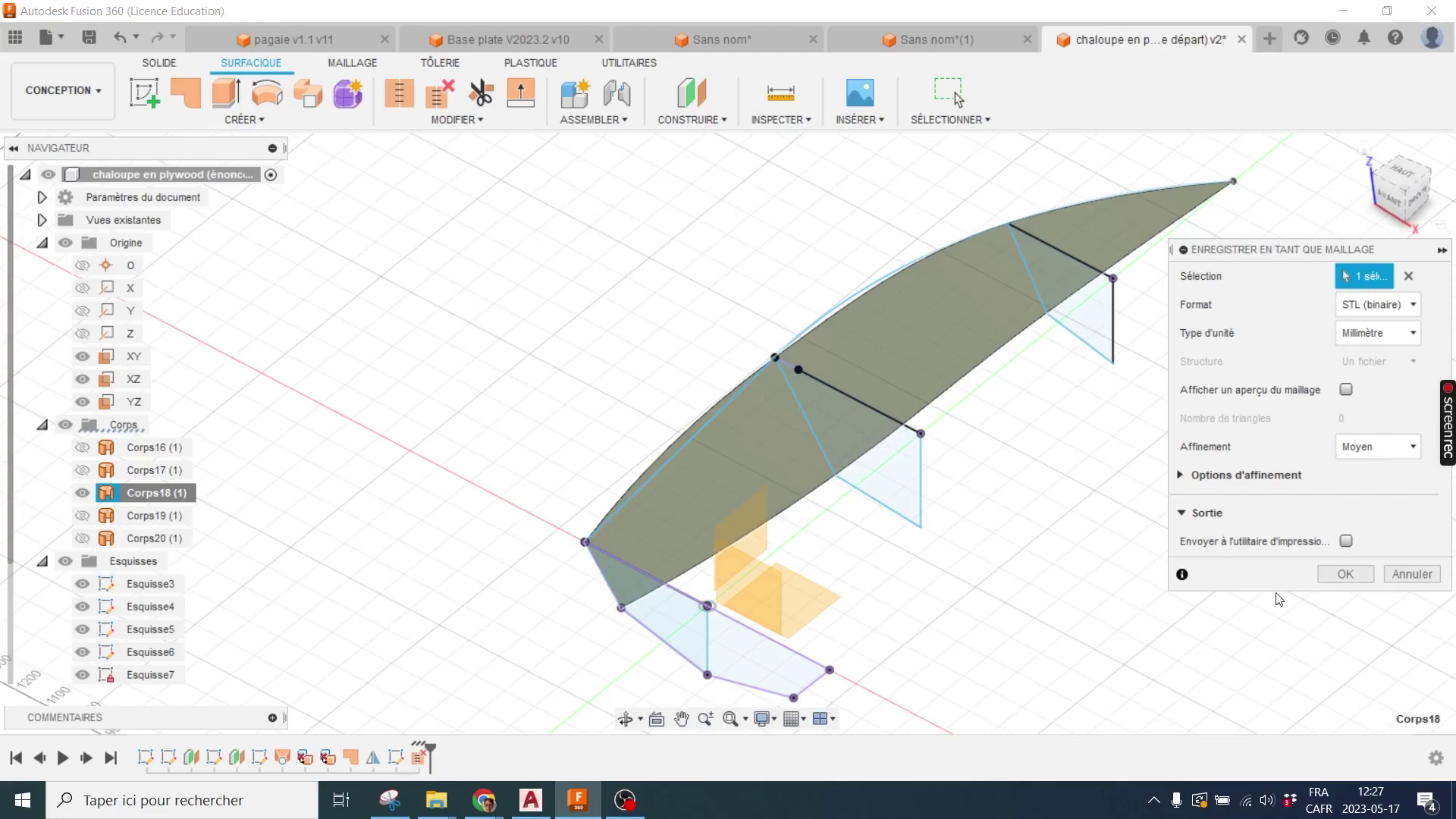
pyautogui.click(1336, 575)
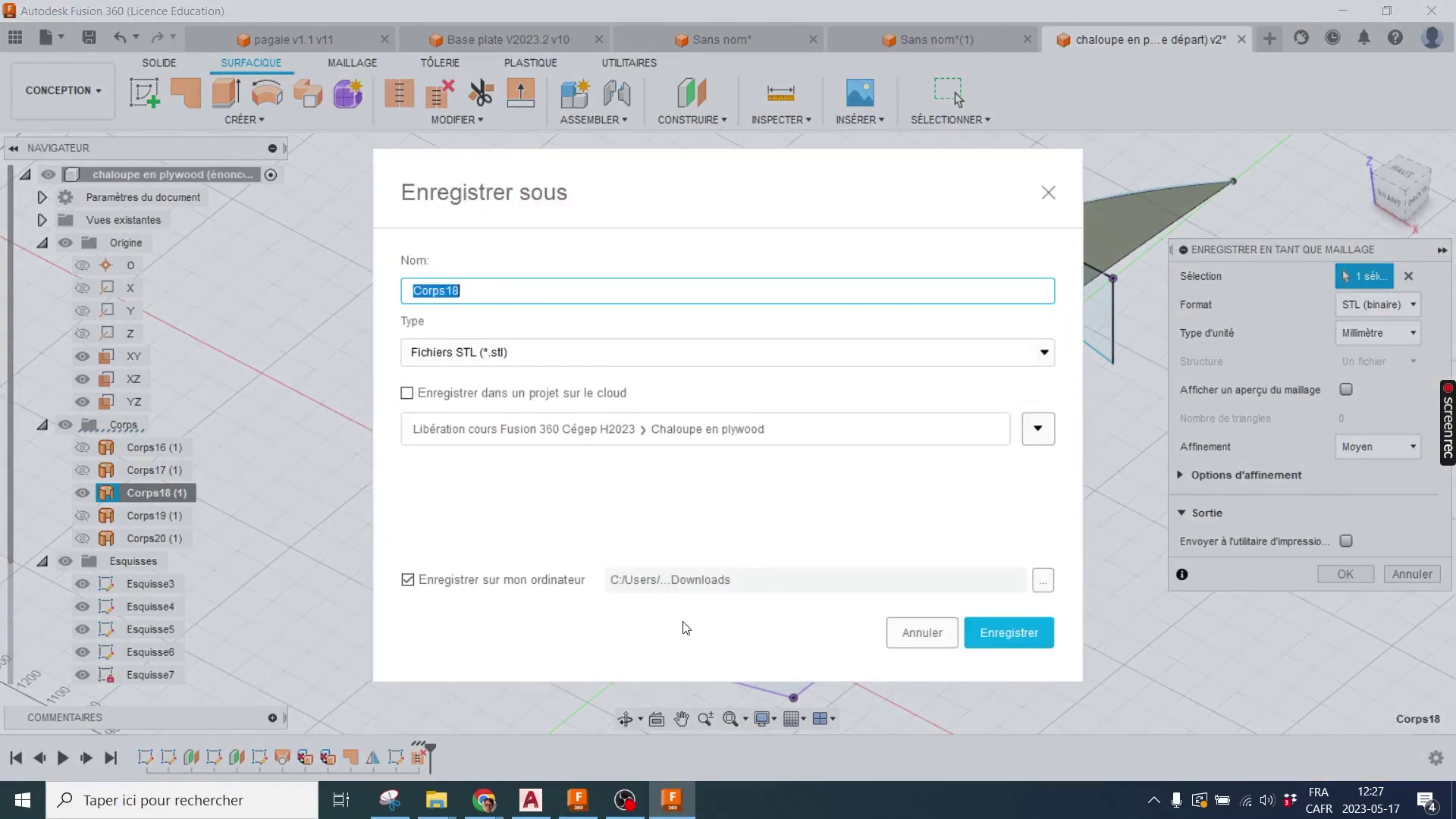
pyautogui.click(1043, 580)
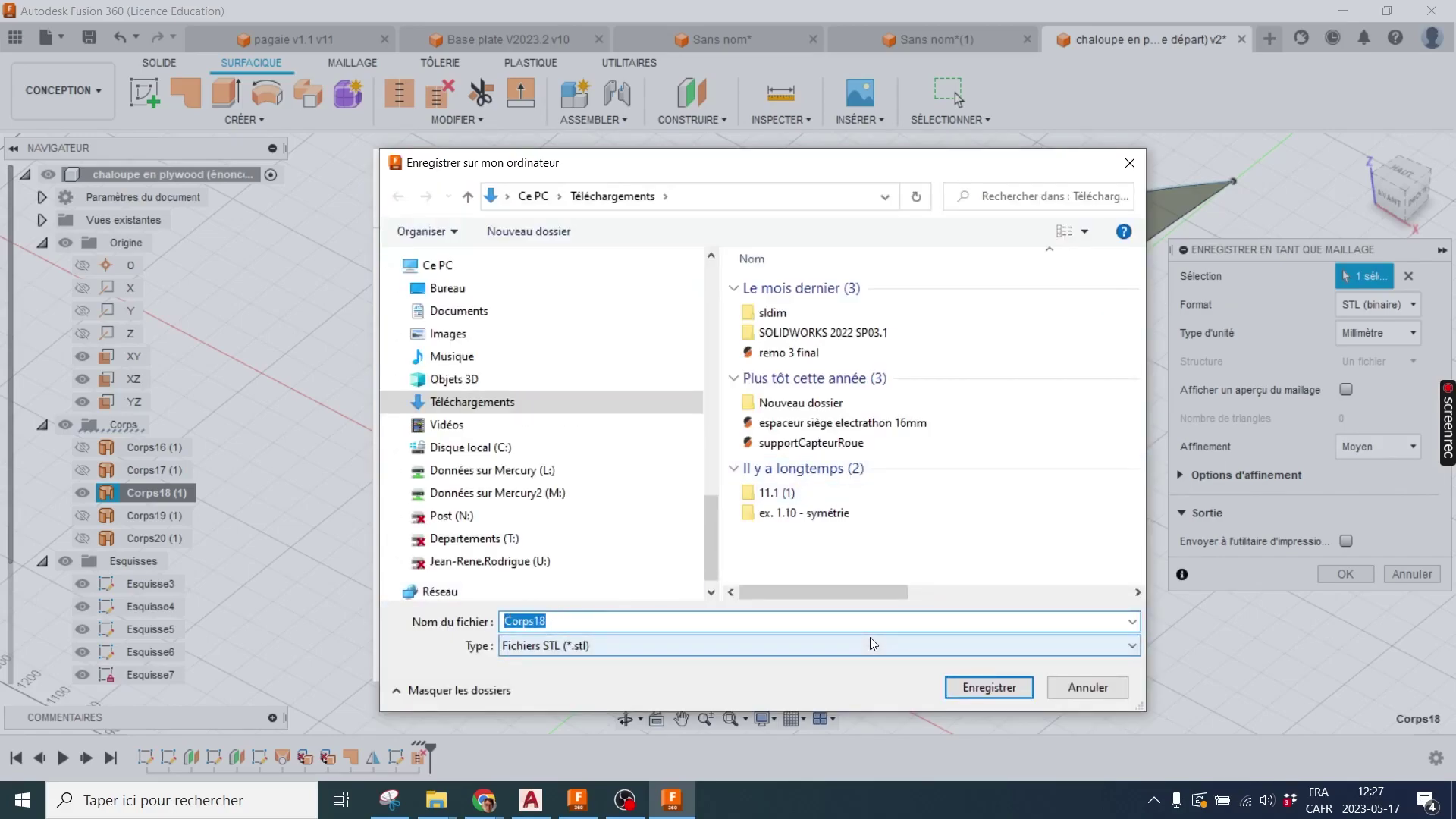
pyautogui.write('flanc haut')
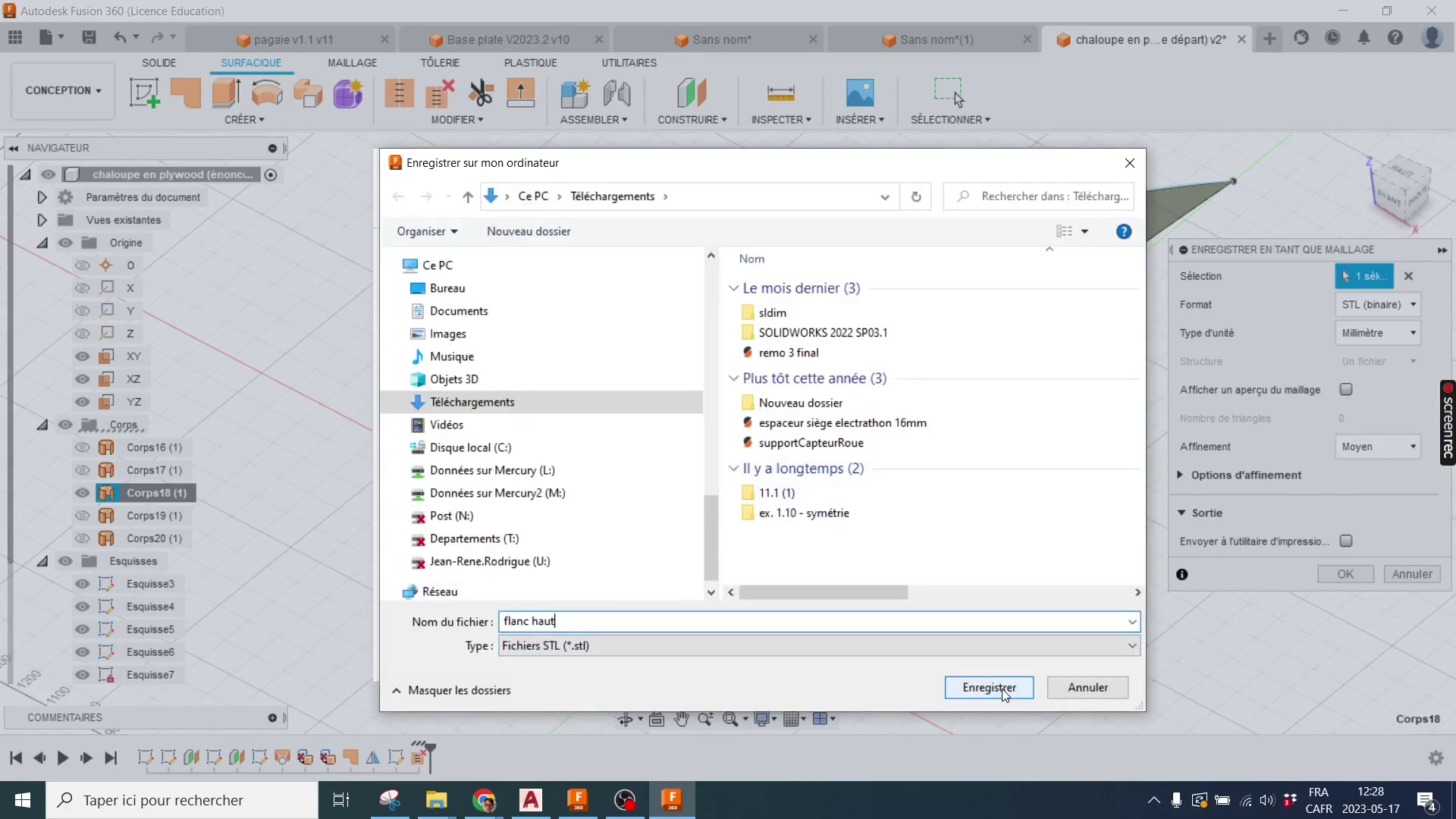
pyautogui.click(989, 687)
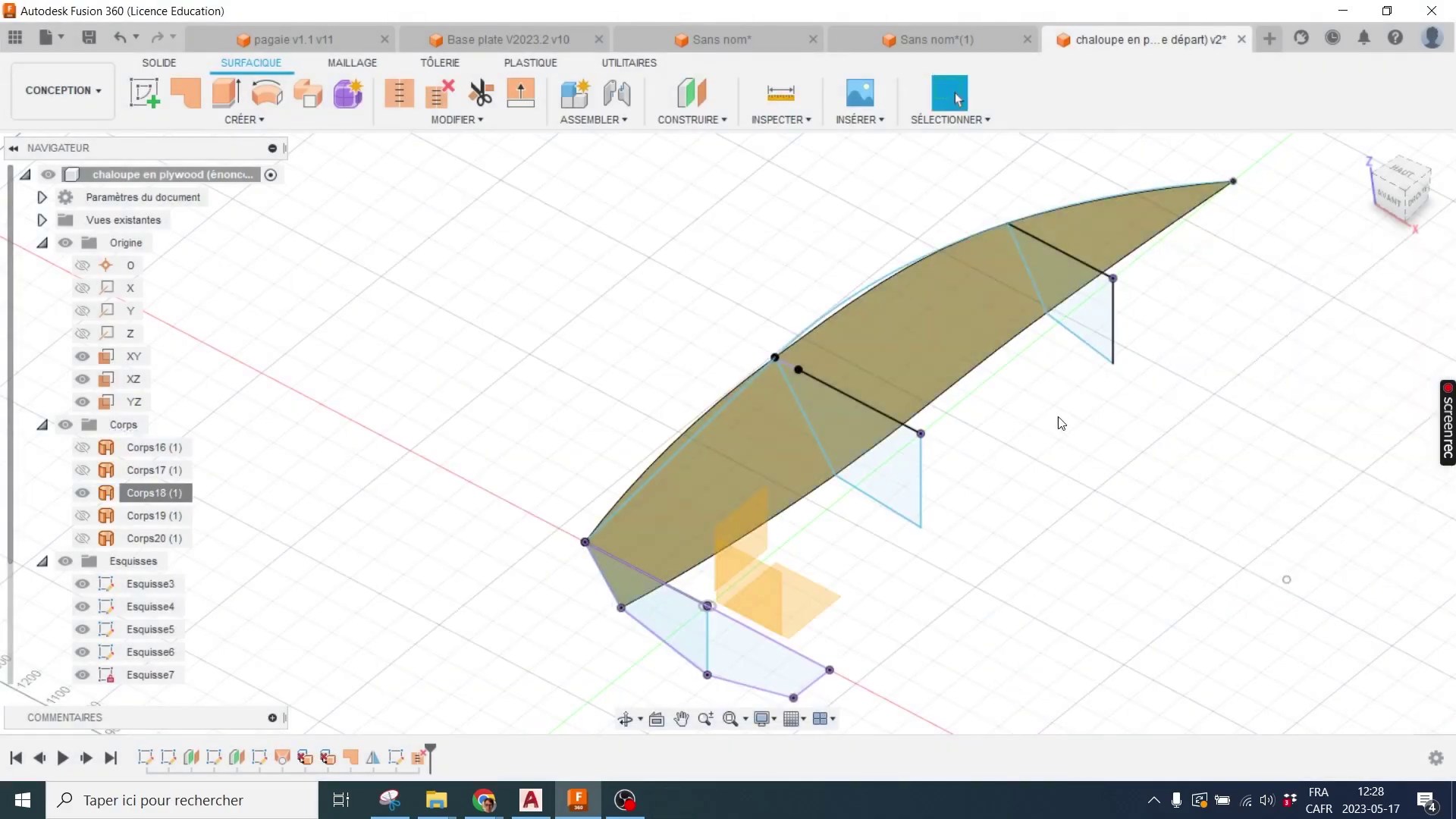
# Show Corps19 alone and save it as an STL mesh named 'flanc bas' in Downloads
pyautogui.click(82, 492)
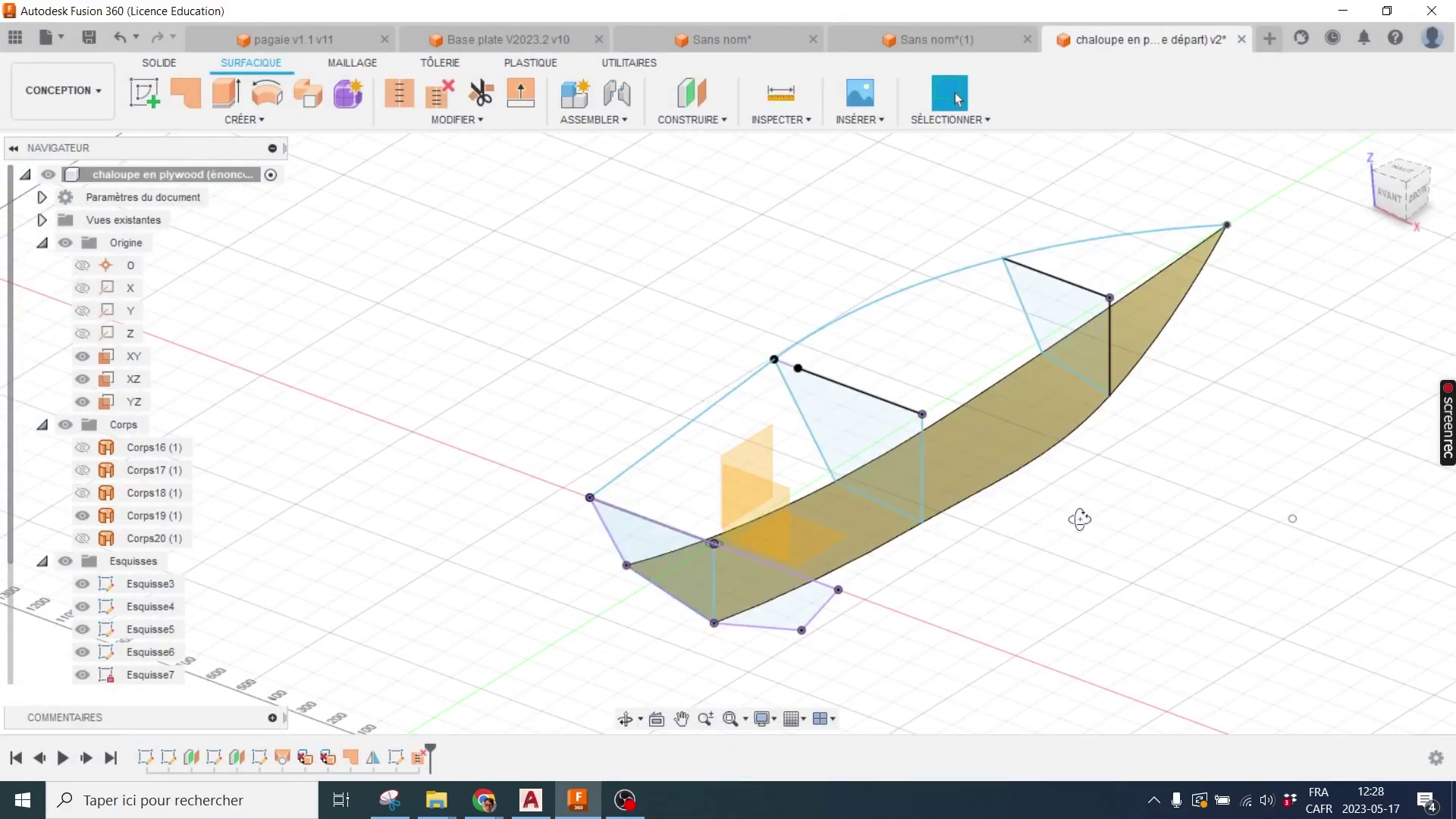
pyautogui.moveTo(1012, 540)
pyautogui.keyDown('shift'); pyautogui.mouseDown(button='middle')
pyautogui.moveTo(1101, 536)
pyautogui.moveTo(1015, 419)
pyautogui.mouseUp(button='middle'); pyautogui.keyUp('shift')
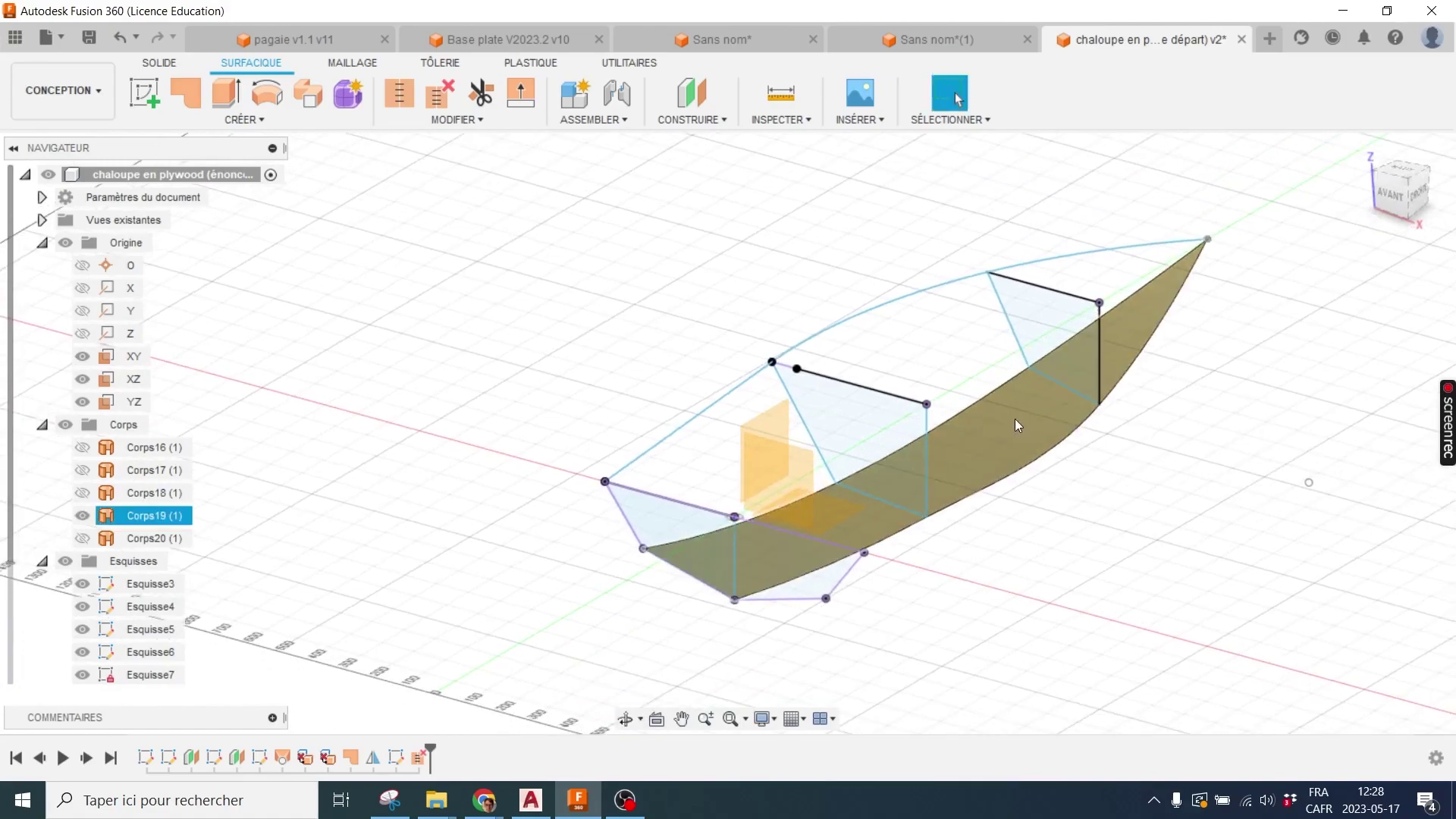
pyautogui.rightClick(134, 523)
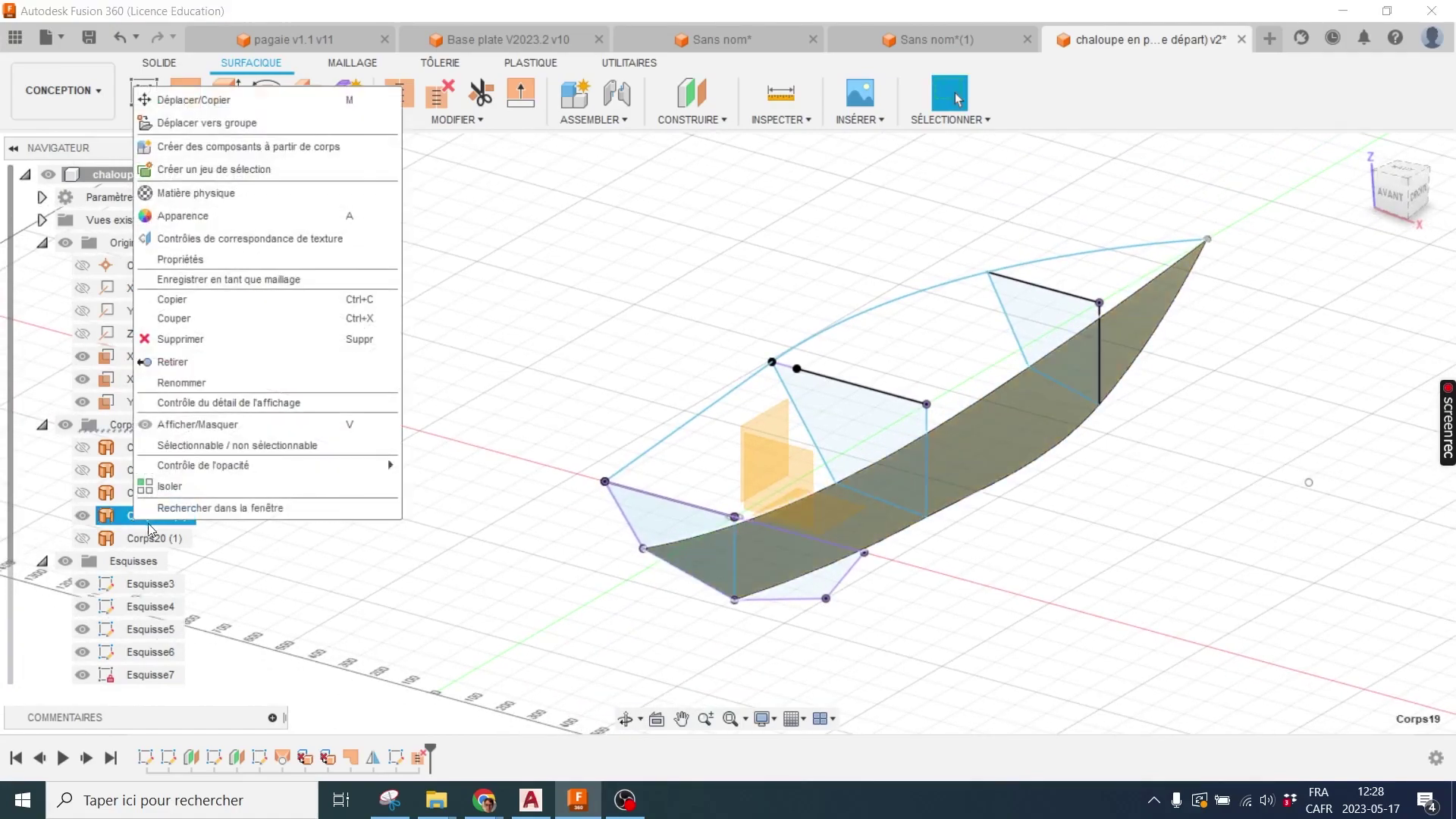
pyautogui.click(265, 280)
pyautogui.click(1343, 574)
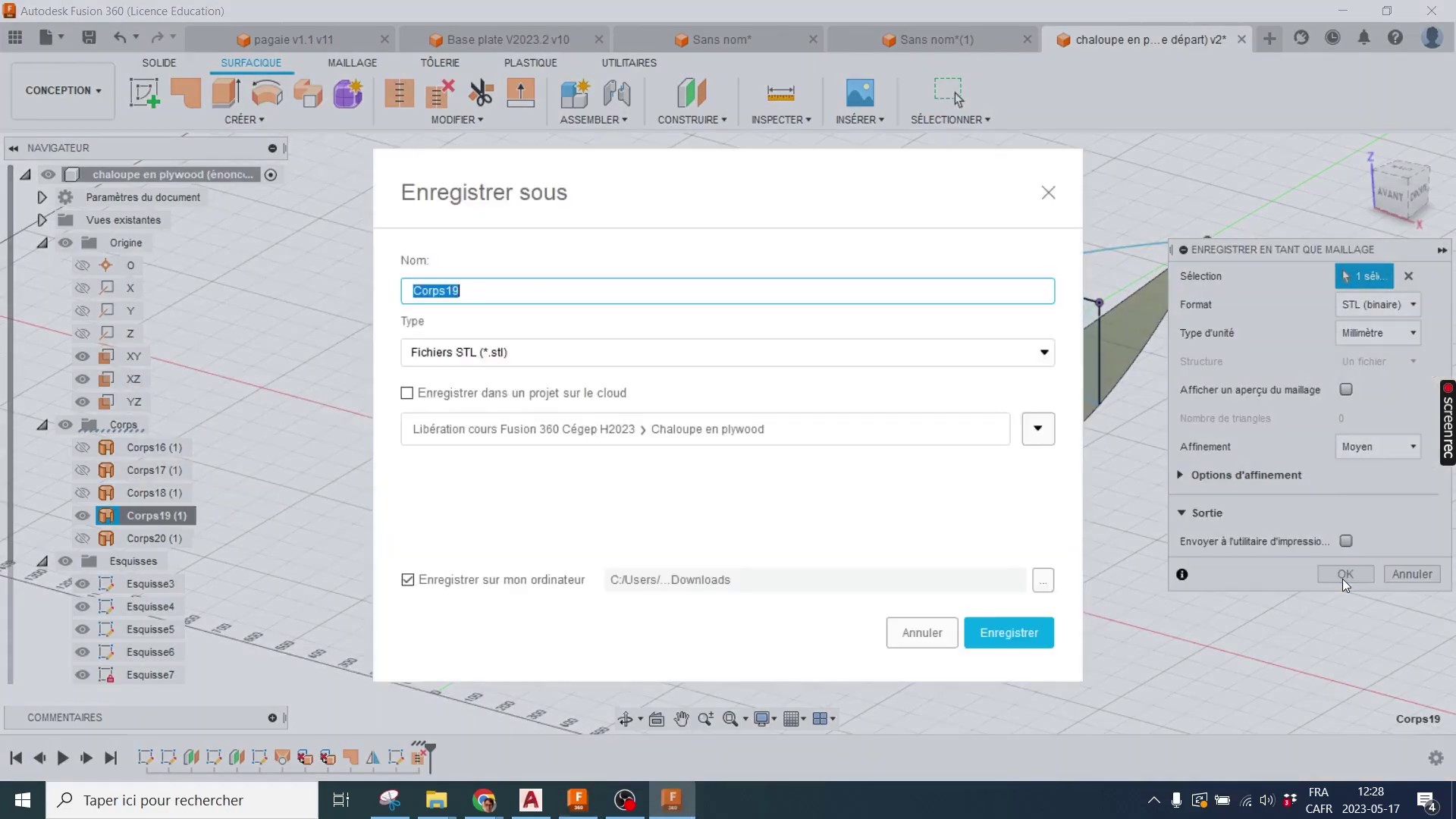
pyautogui.click(1043, 581)
pyautogui.write('flanc bas')
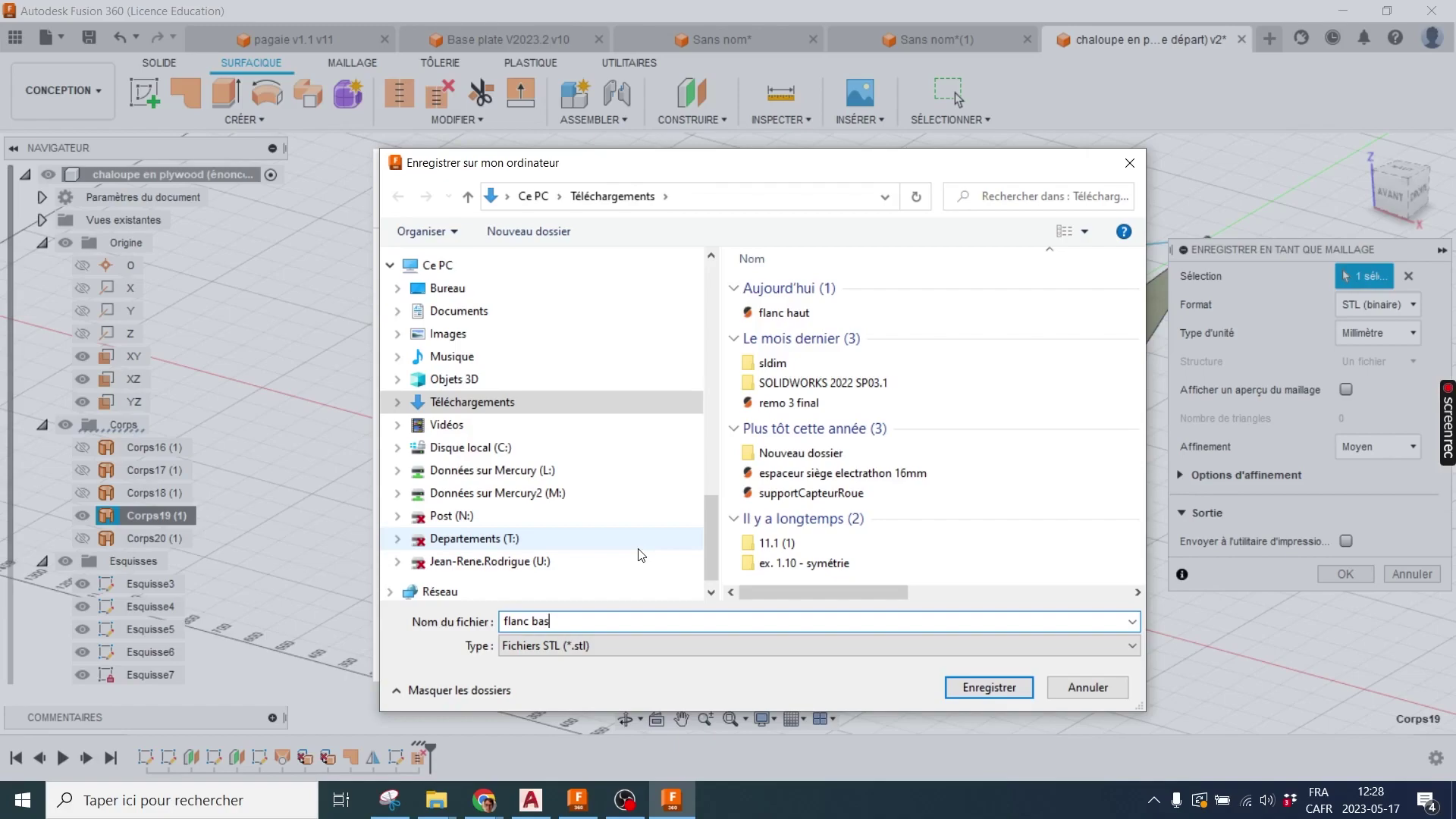
pyautogui.click(1003, 686)
pyautogui.click(1009, 630)
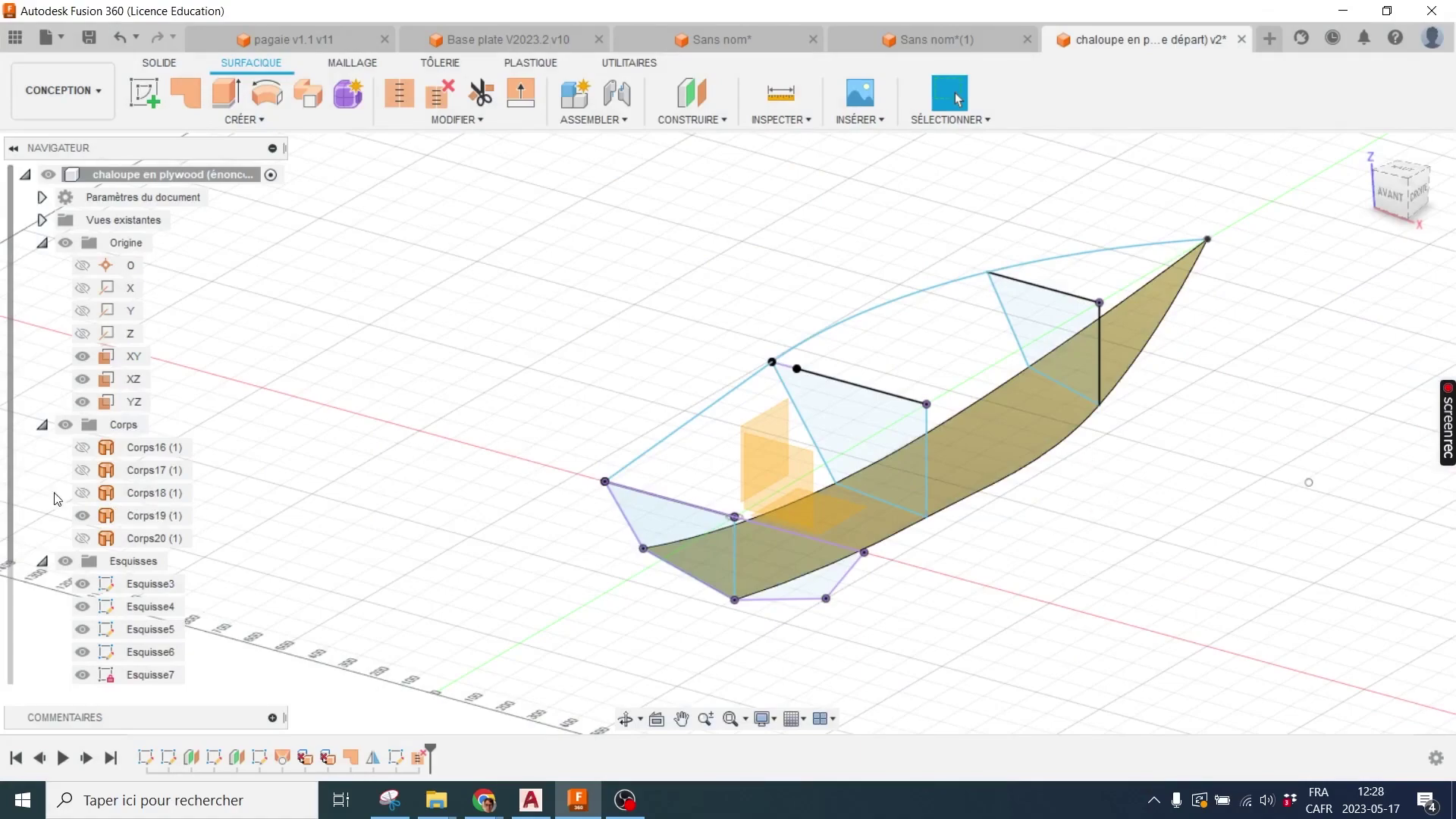
pyautogui.keyDown('shift'); pyautogui.moveTo(1079, 455); pyautogui.dragTo(663, 490, button='middle'); pyautogui.keyUp('shift')
# Return to selection mode and orbit to view the lower side panel from the boat's side
pyautogui.press('Escape')
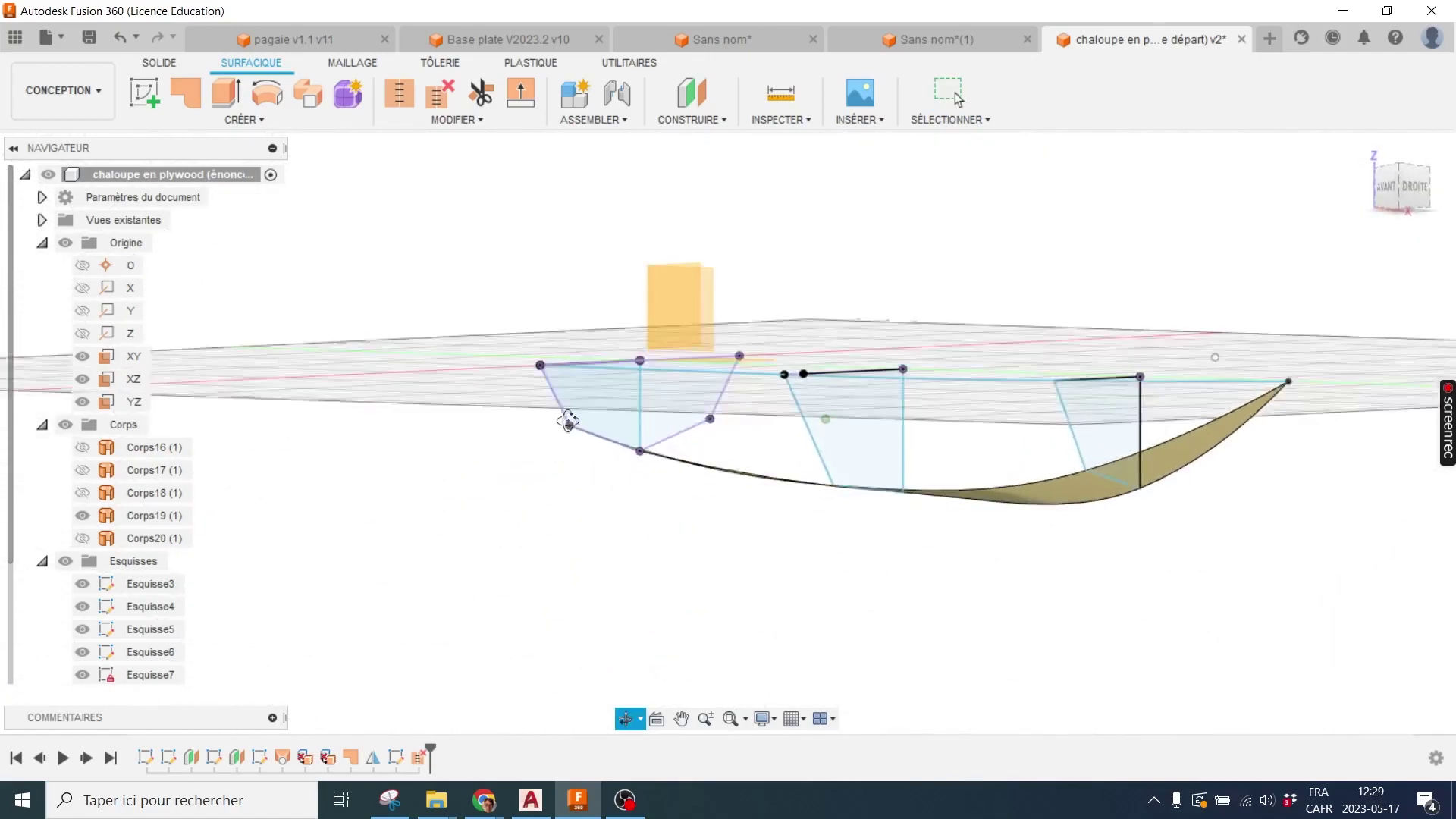
pyautogui.moveTo(567, 421); pyautogui.dragTo(483, 476)
pyautogui.press('Escape')
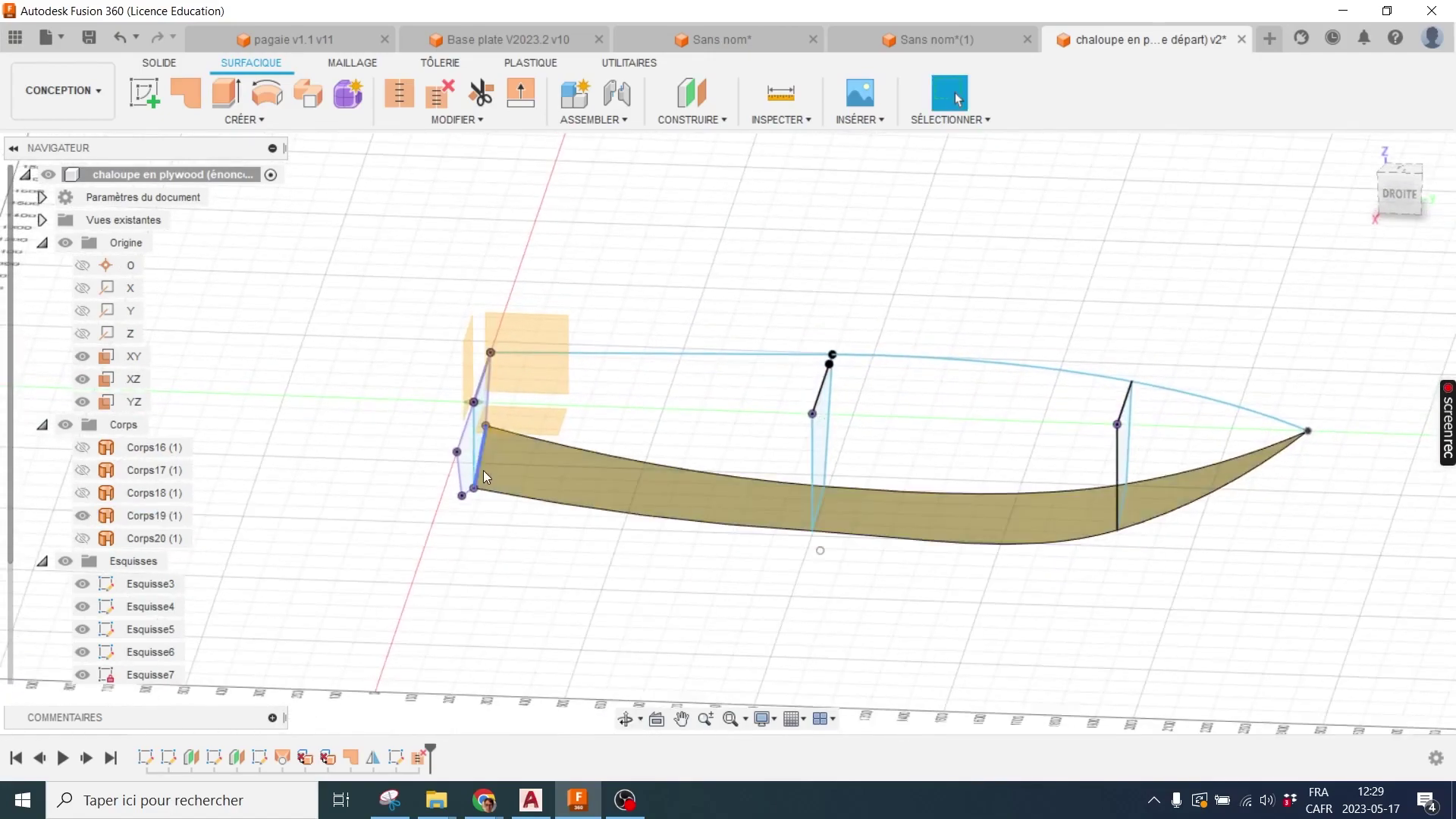